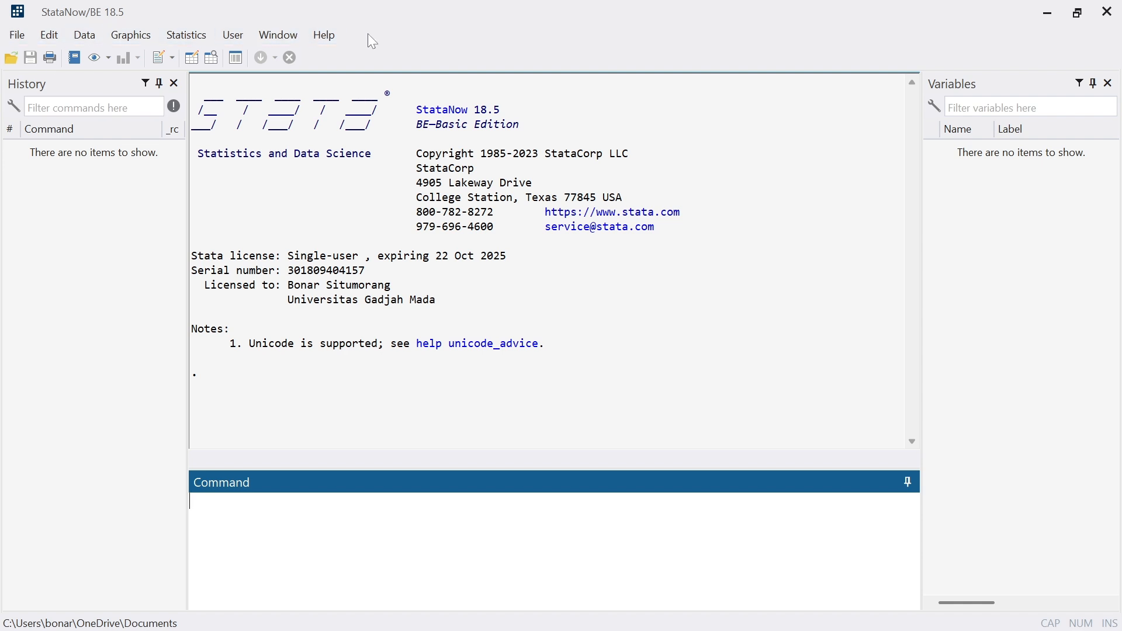
pyautogui.click(14, 37)
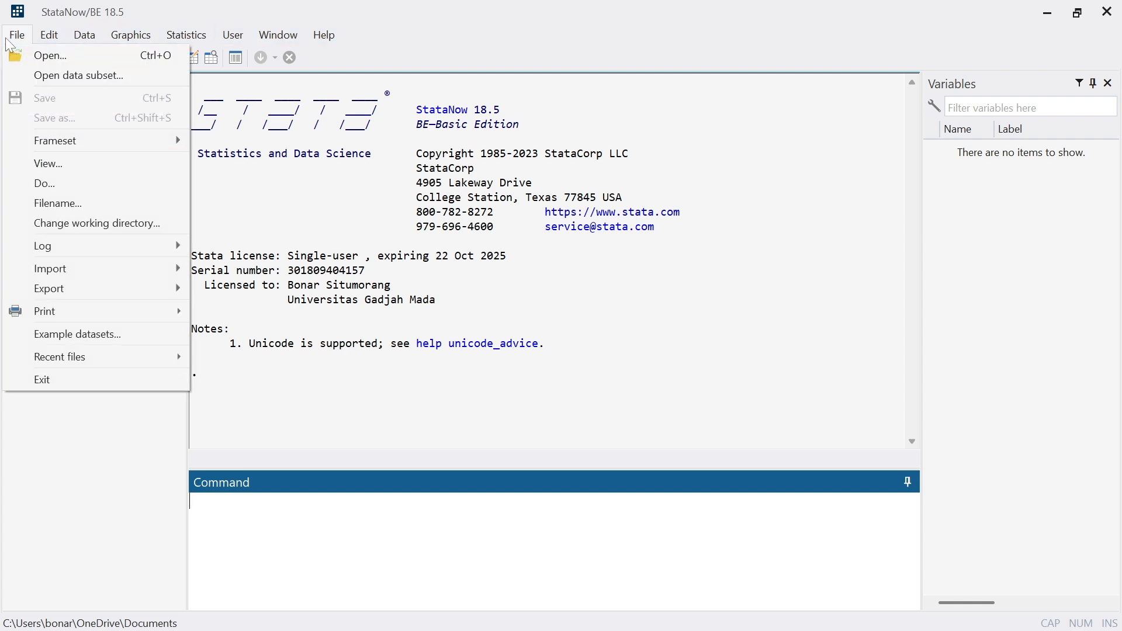
pyautogui.click(41, 34)
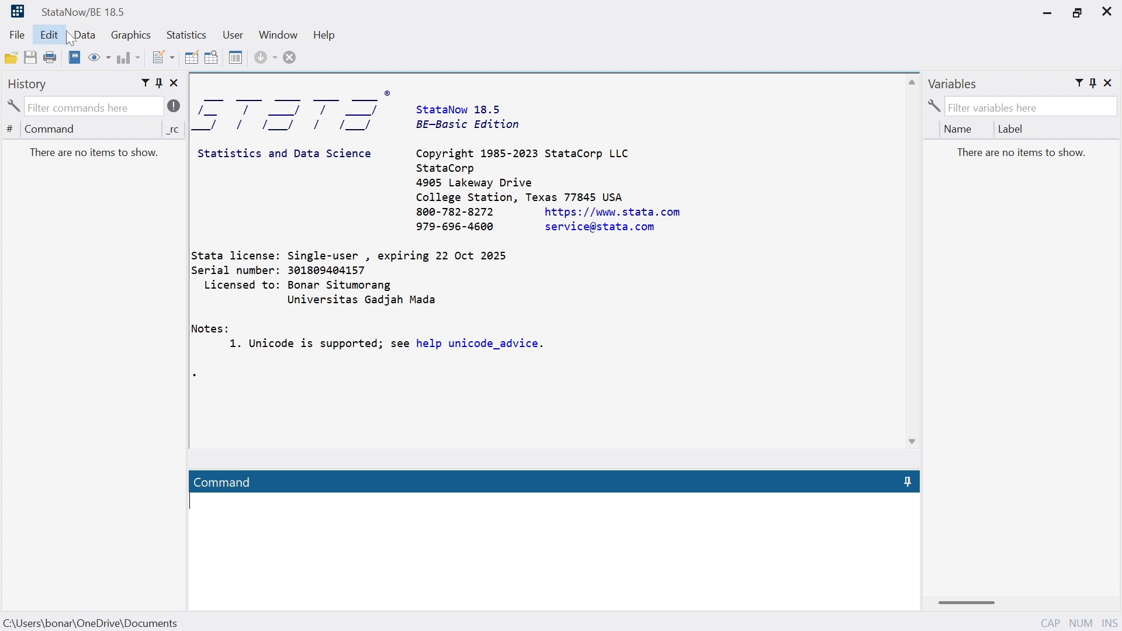
pyautogui.click(84, 36)
pyautogui.click(128, 36)
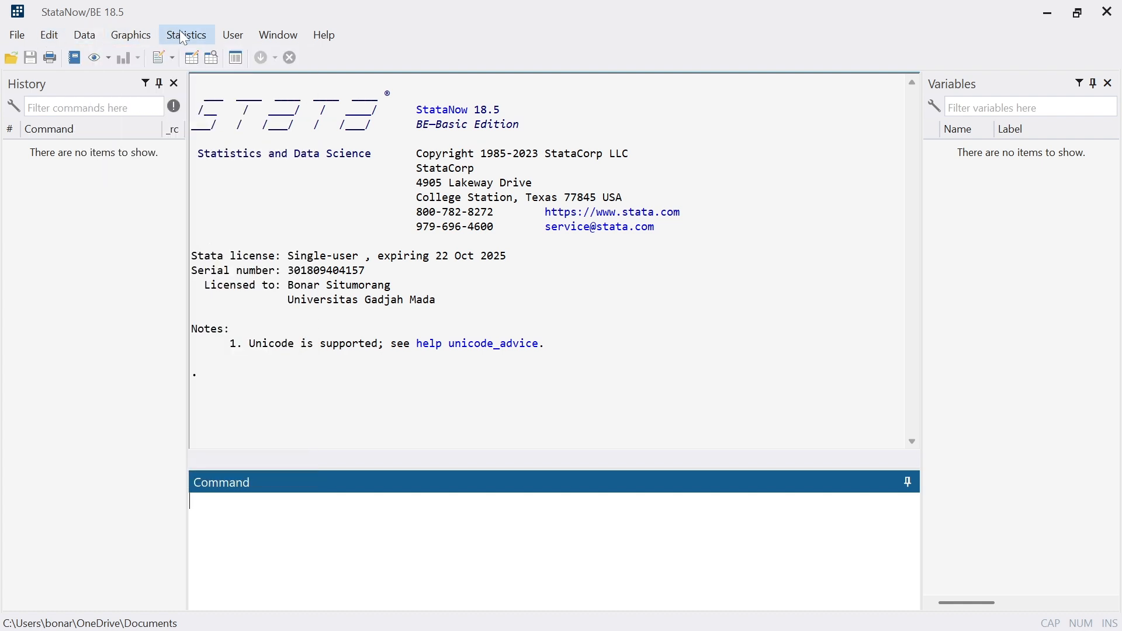
pyautogui.click(197, 38)
pyautogui.click(232, 37)
pyautogui.click(284, 35)
pyautogui.click(322, 36)
pyautogui.click(17, 41)
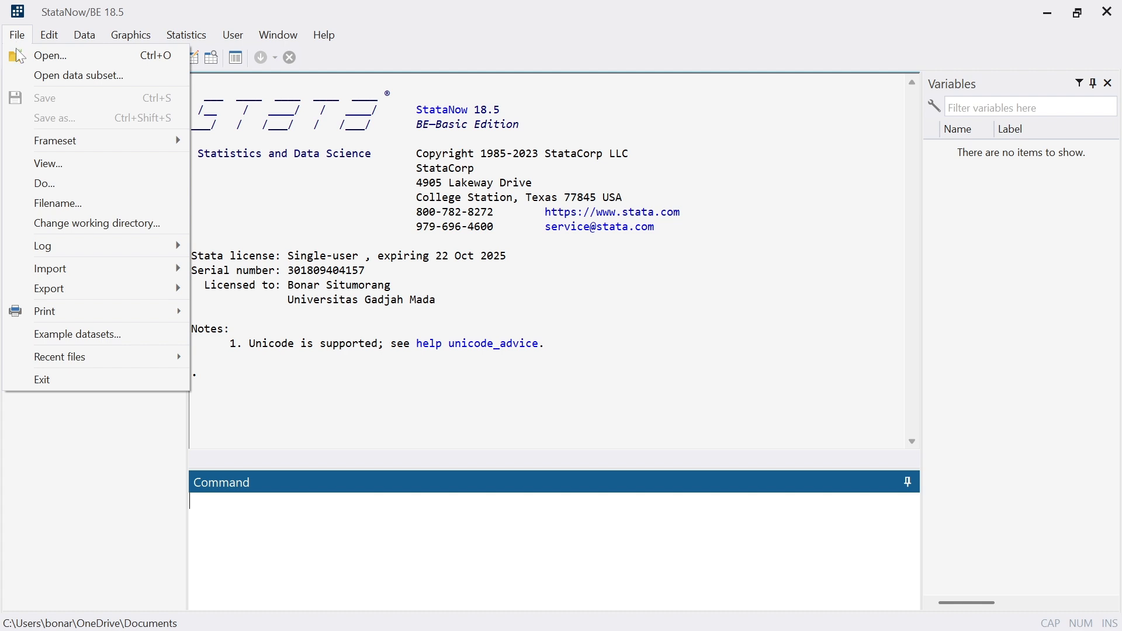
pyautogui.moveTo(58, 273)
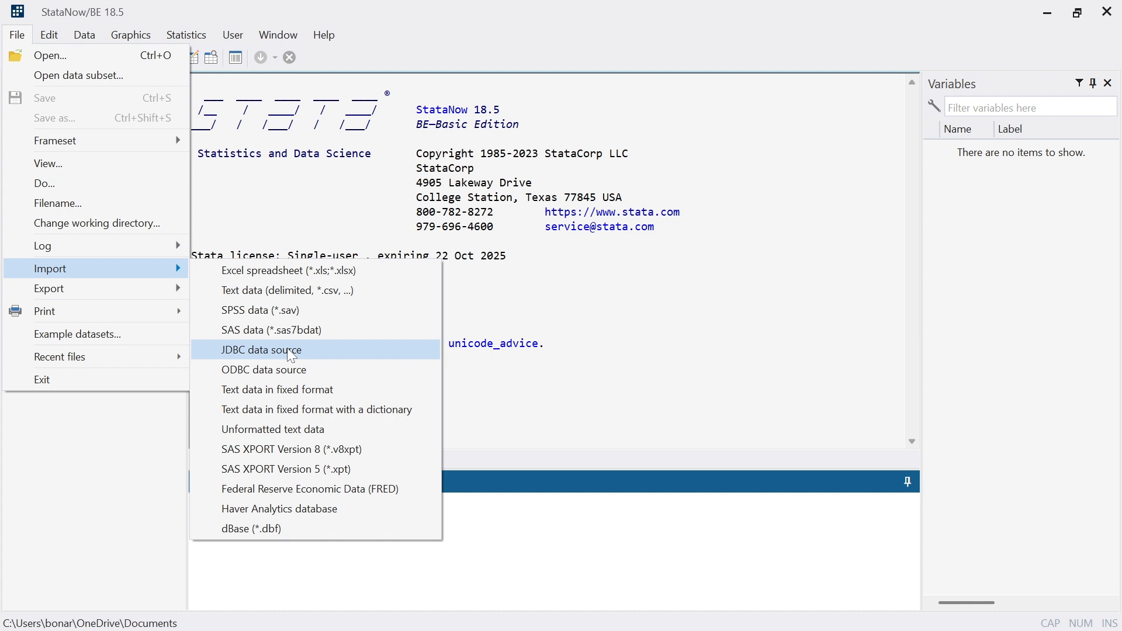
pyautogui.click(644, 373)
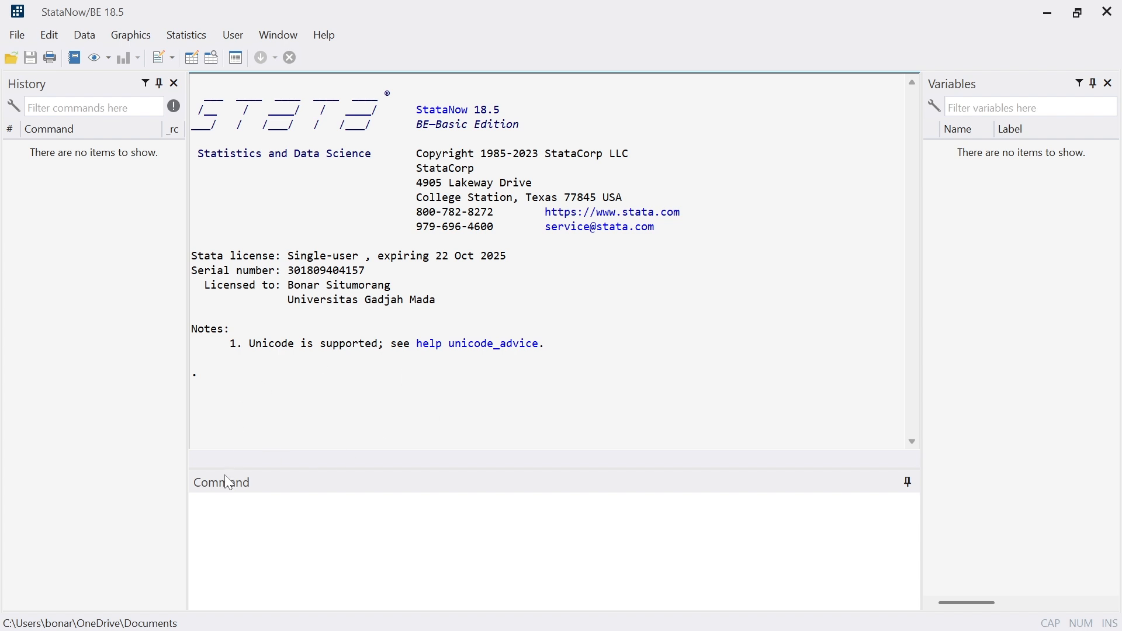
pyautogui.click(234, 525)
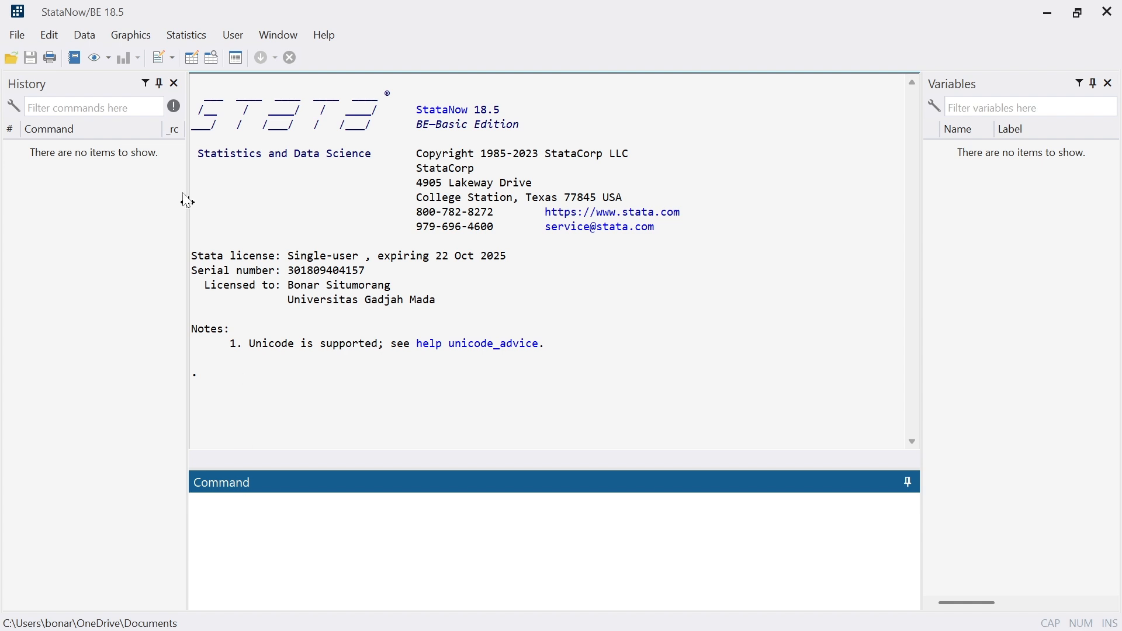
# Step: Open the Data Editor in edit mode and minimise its window
pyautogui.click(191, 59)
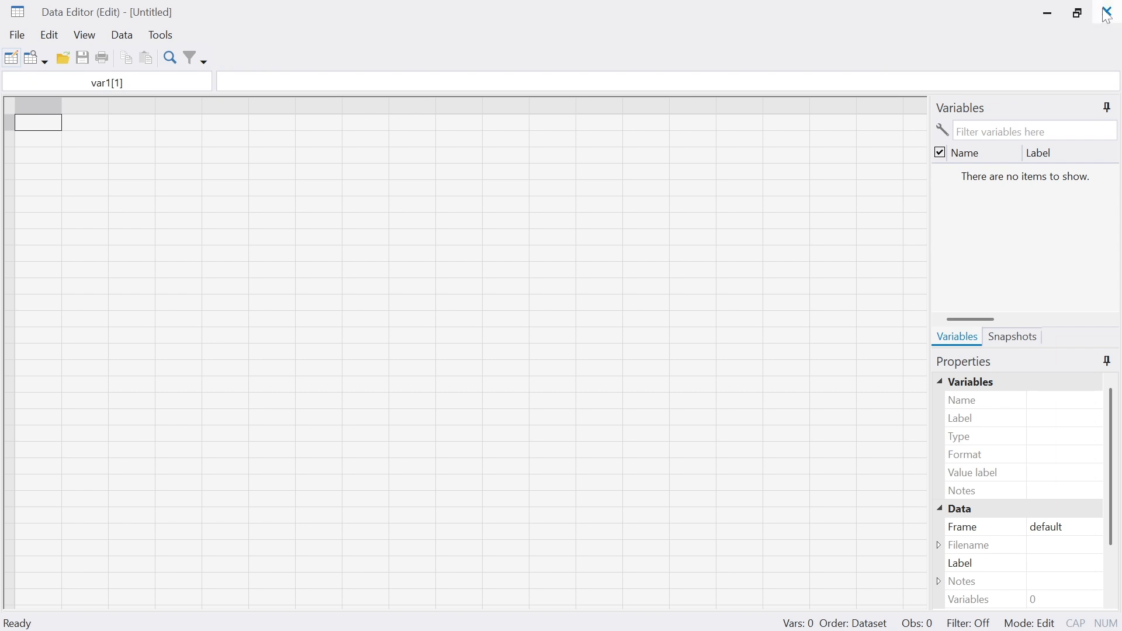
pyautogui.click(1052, 17)
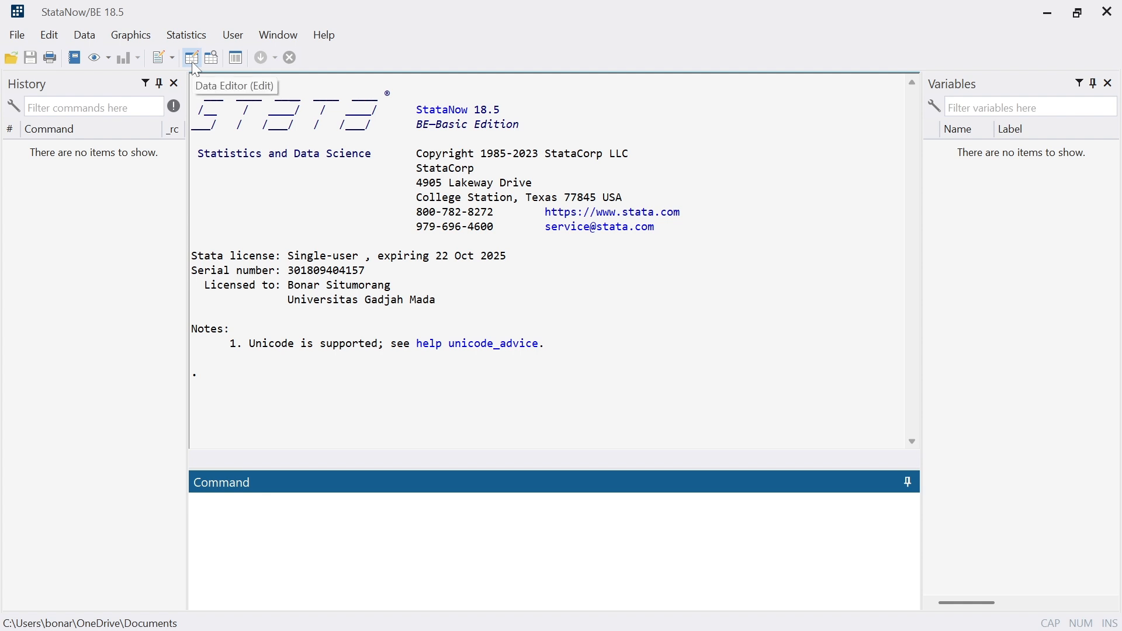
# Step: Run the edit command to open the Data Editor and bring its empty dataset window to the front
pyautogui.click(217, 530)
pyautogui.write('ed')
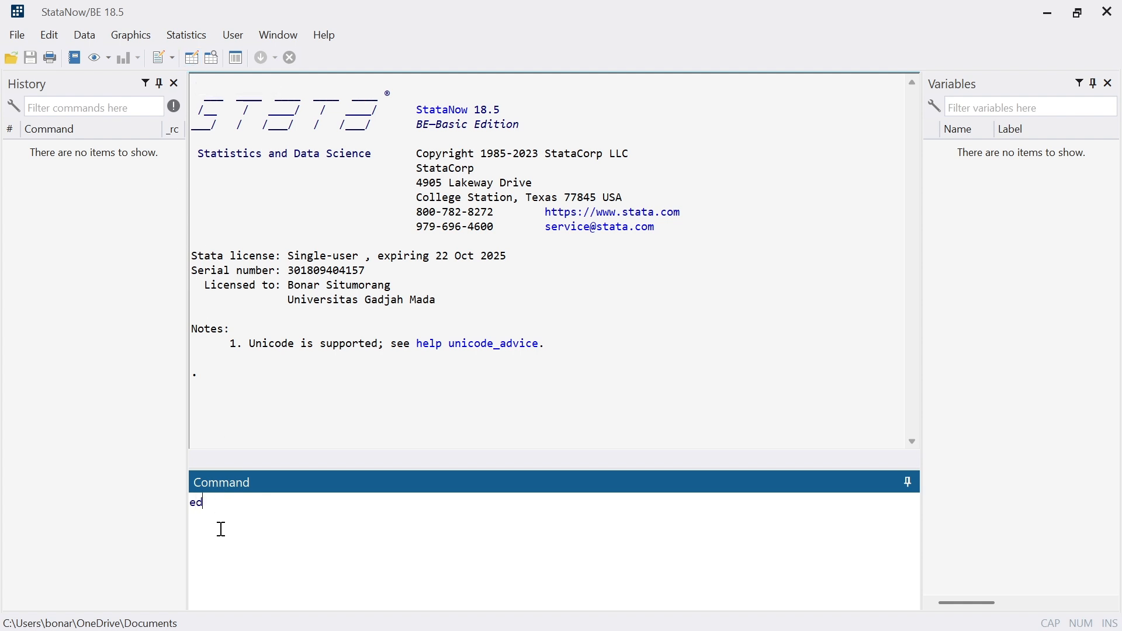
pyautogui.write('it')
pyautogui.press('Return')
pyautogui.click(1048, 14)
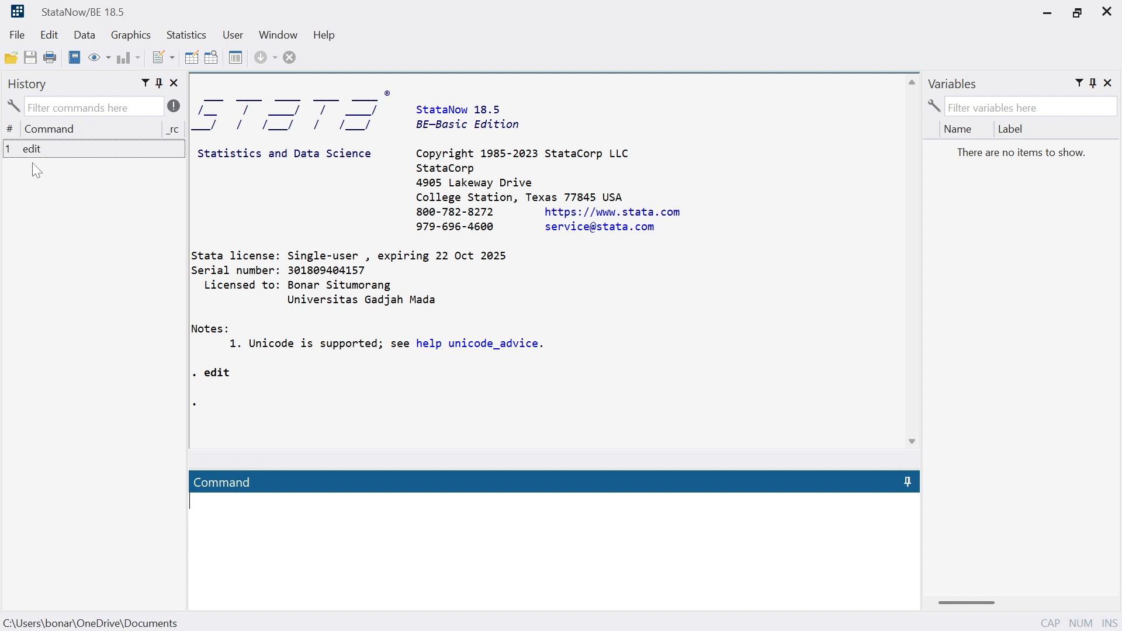
pyautogui.click(1044, 13)
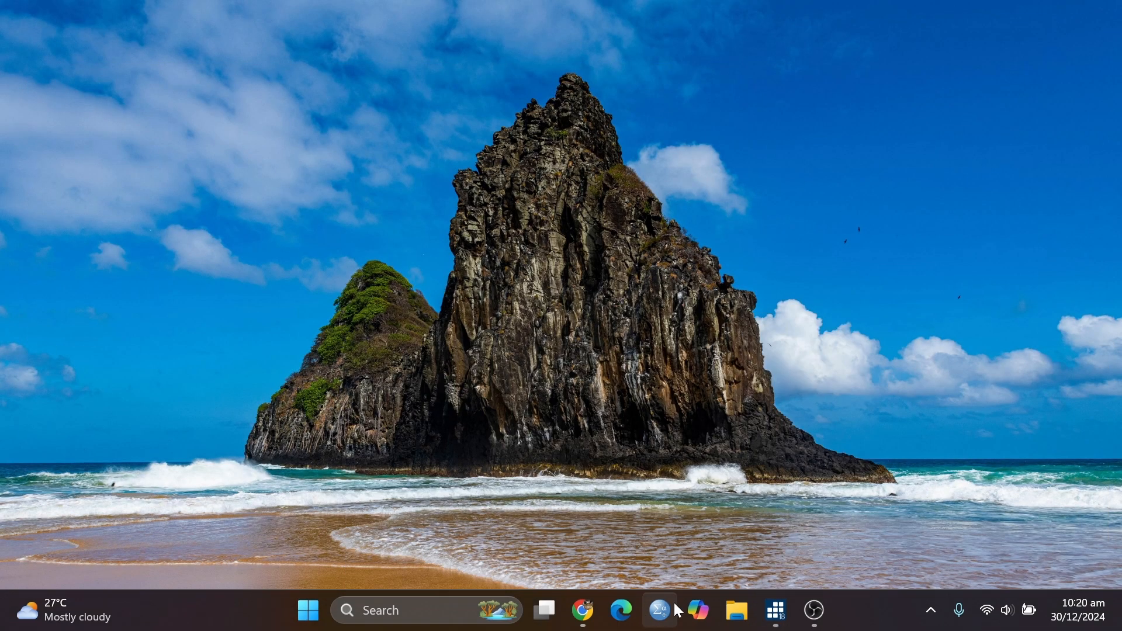
pyautogui.moveTo(778, 611)
pyautogui.click(833, 567)
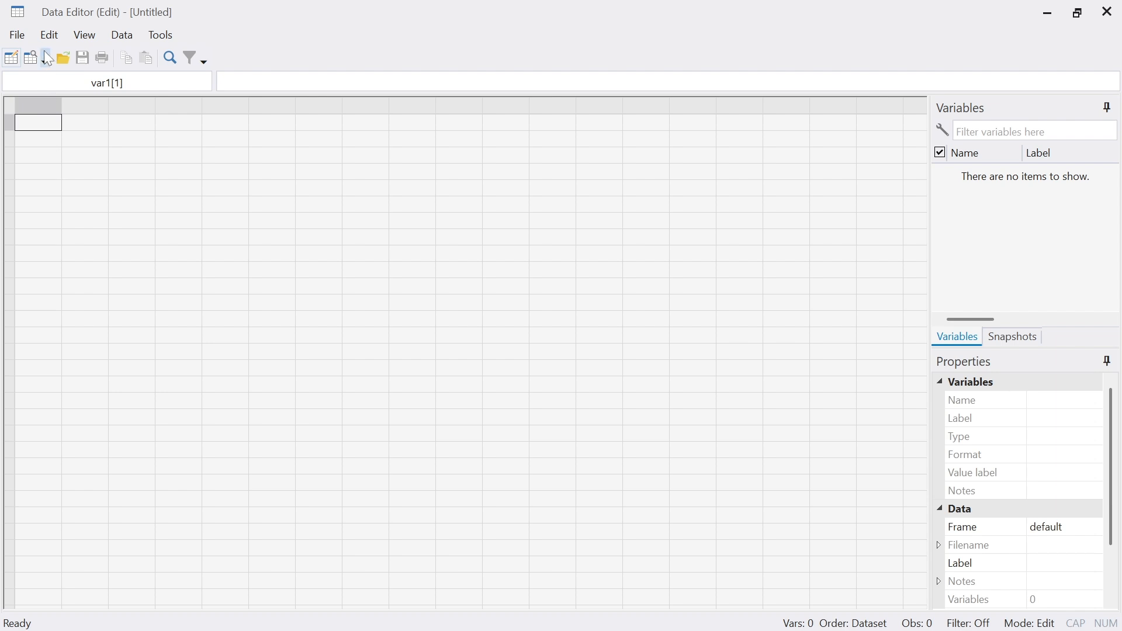
pyautogui.click(17, 35)
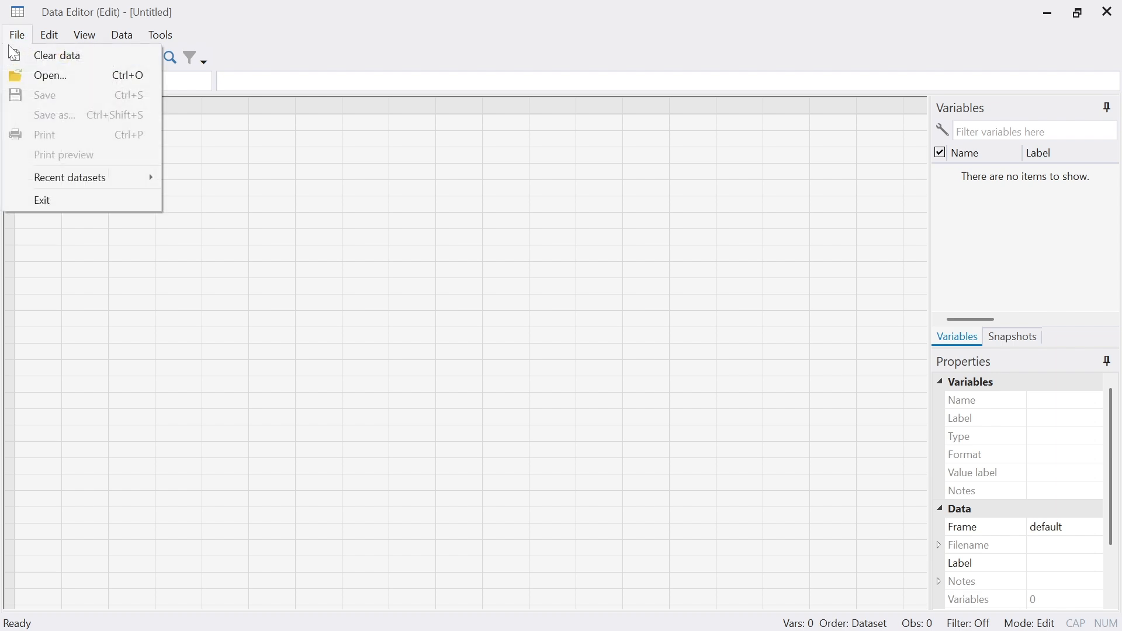
pyautogui.moveTo(84, 35)
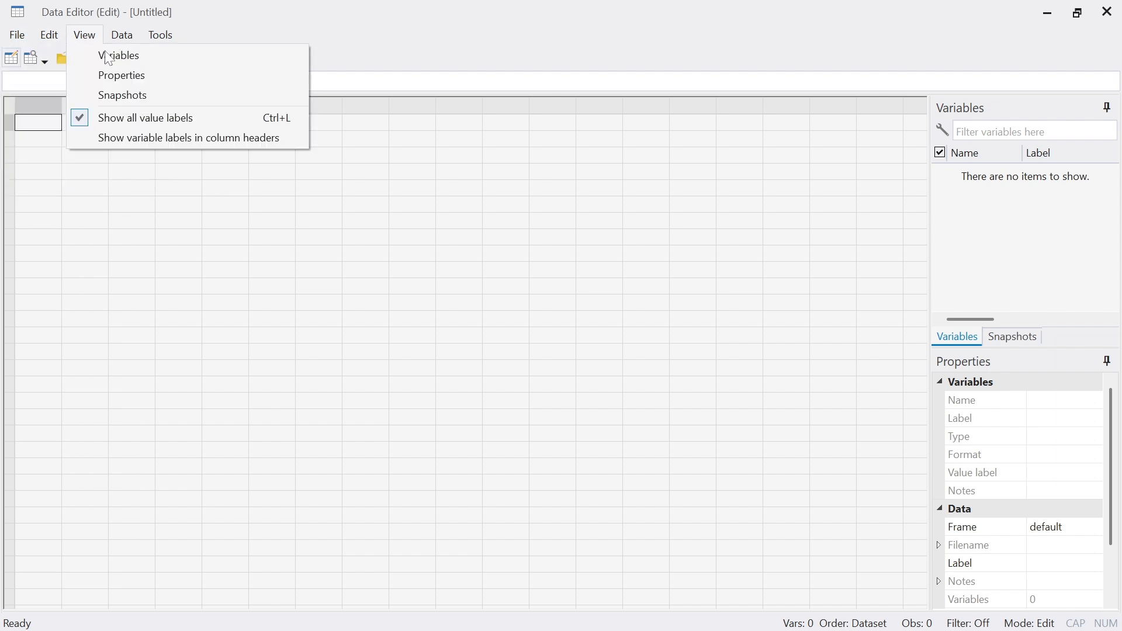
pyautogui.click(34, 109)
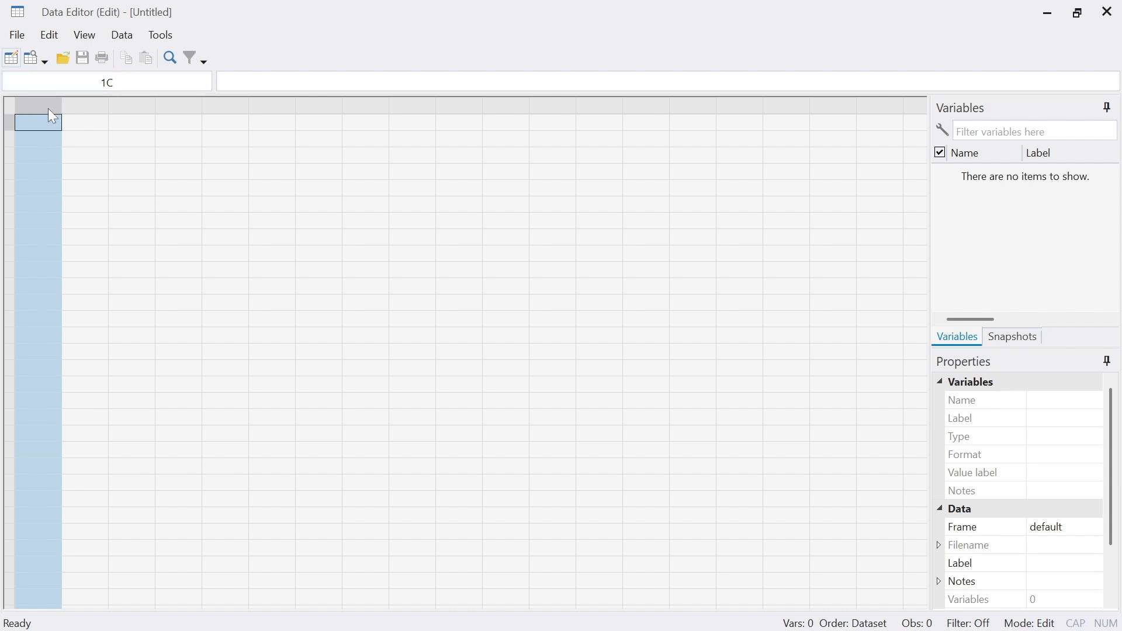
# Step: Start creating a new variable named id and set its variable type to str
pyautogui.click(117, 40)
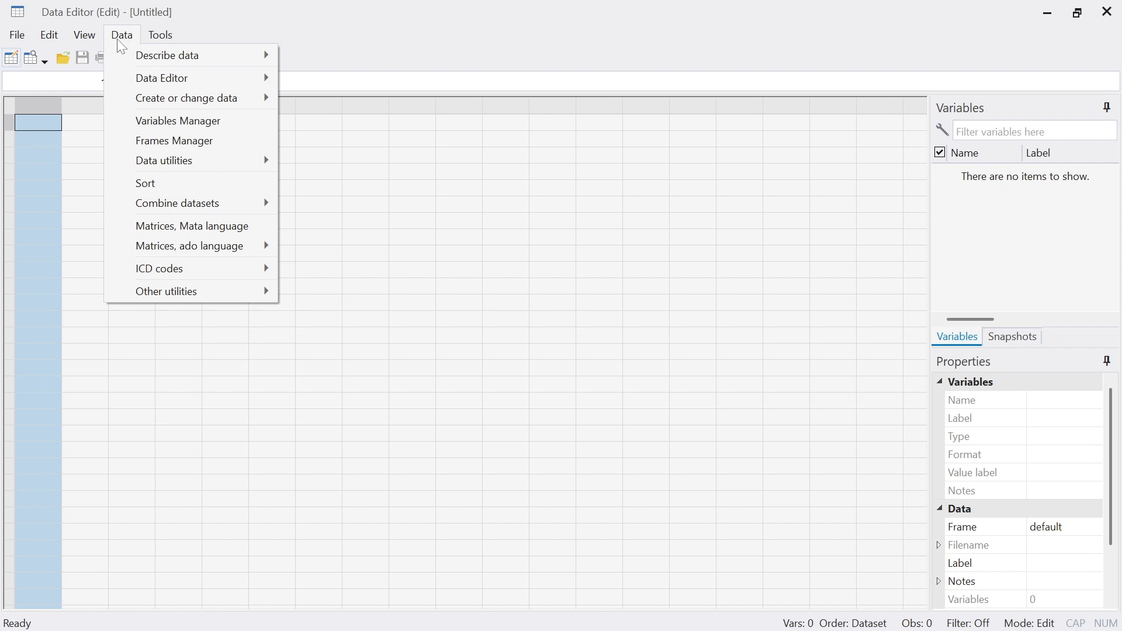
pyautogui.moveTo(198, 102)
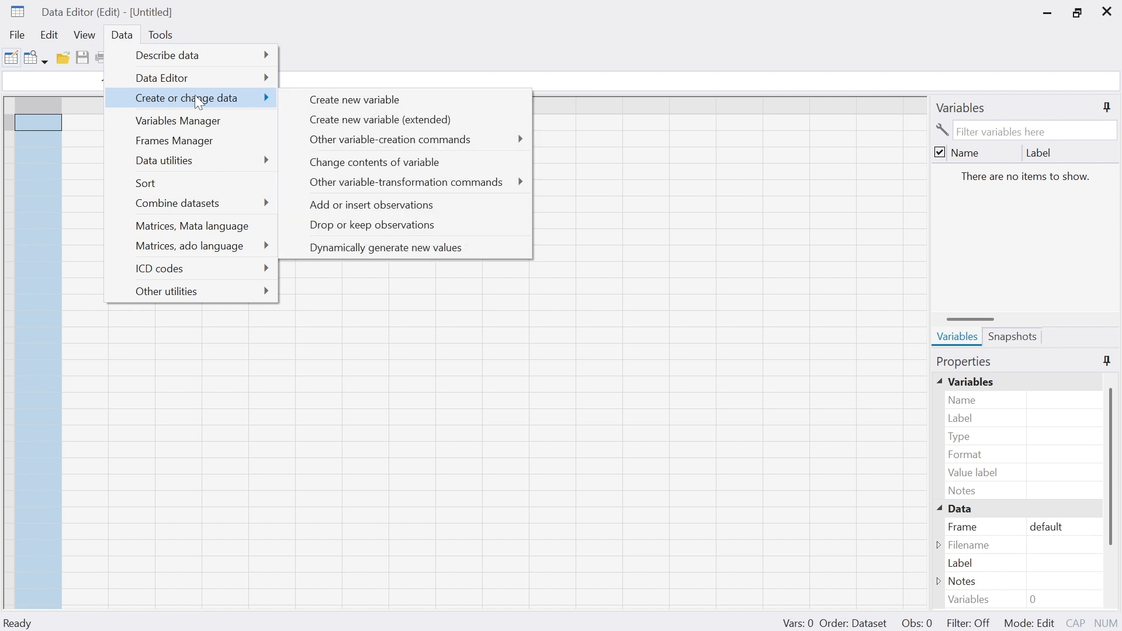
pyautogui.click(351, 100)
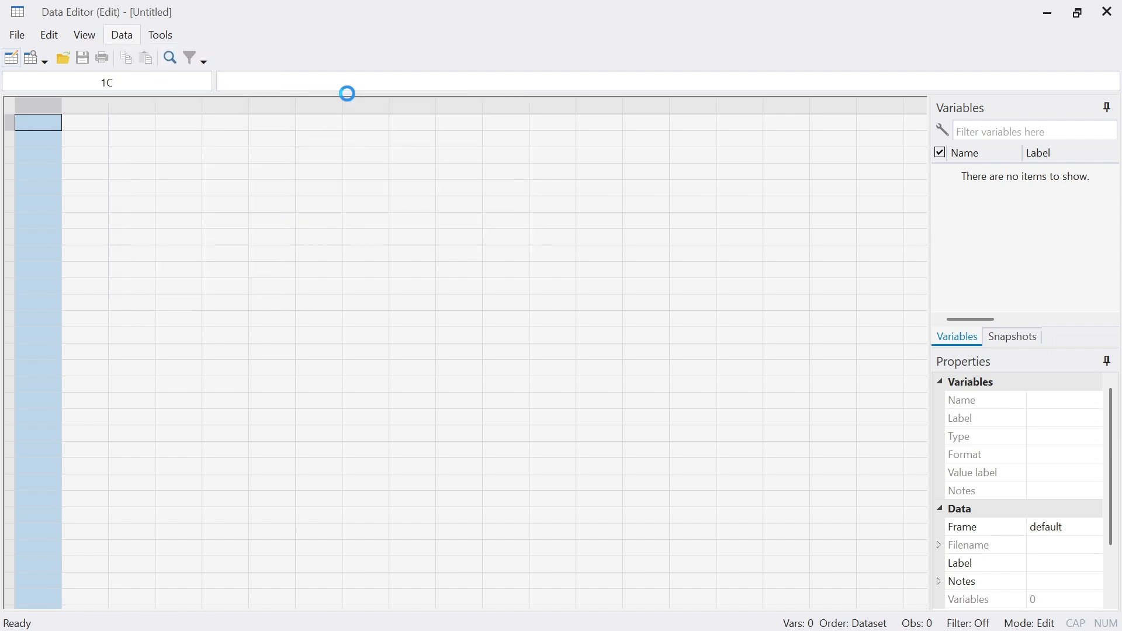
pyautogui.moveTo(188, 9); pyautogui.dragTo(383, 87)
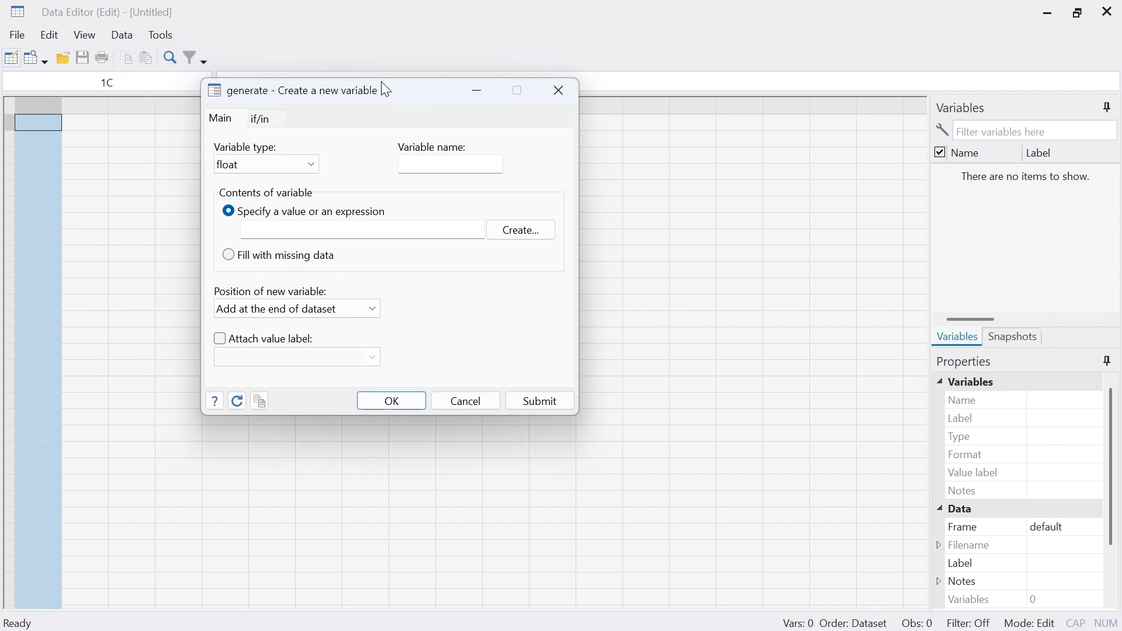
pyautogui.click(429, 166)
pyautogui.write('id')
pyautogui.click(312, 168)
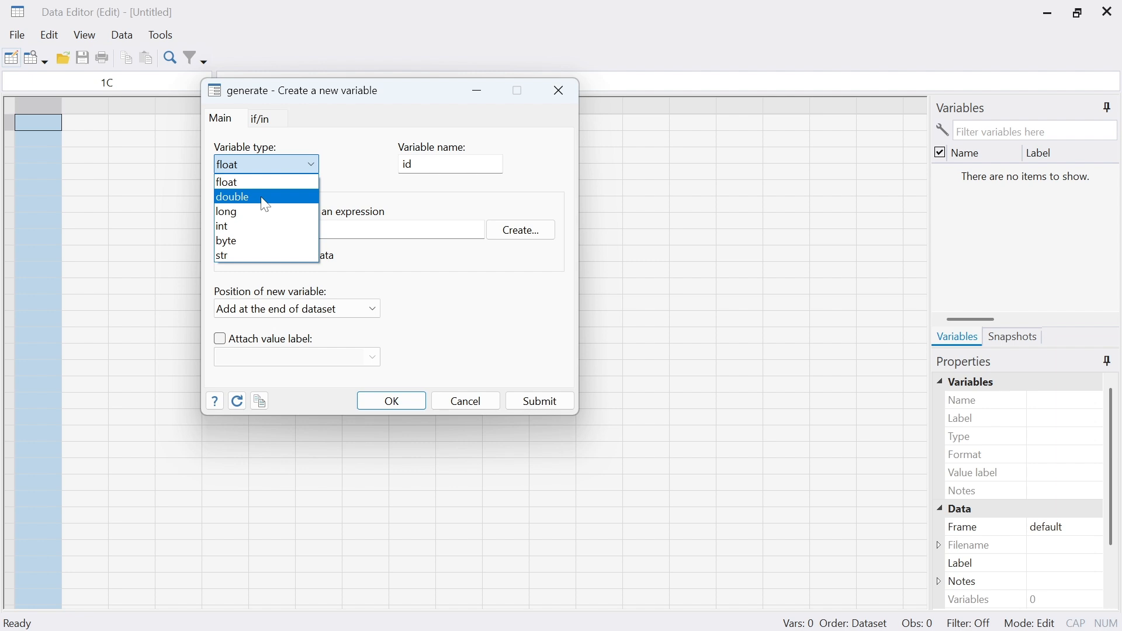
pyautogui.click(240, 255)
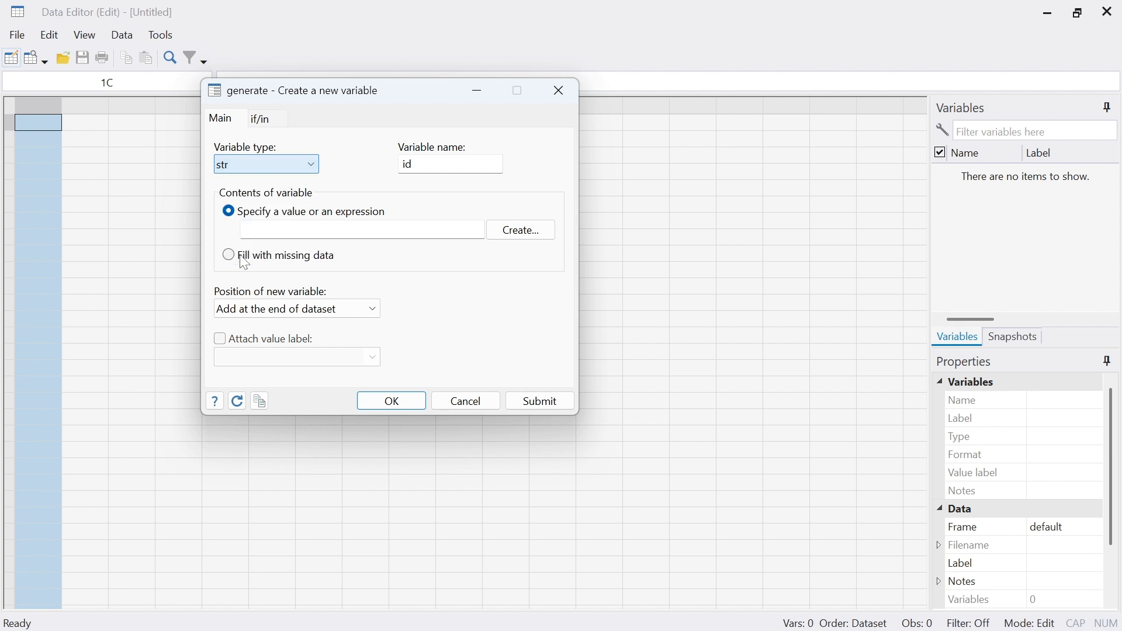
# Step: Set the id variable's contents to be filled with missing data and submit it to the dataset
pyautogui.click(538, 405)
pyautogui.click(490, 270)
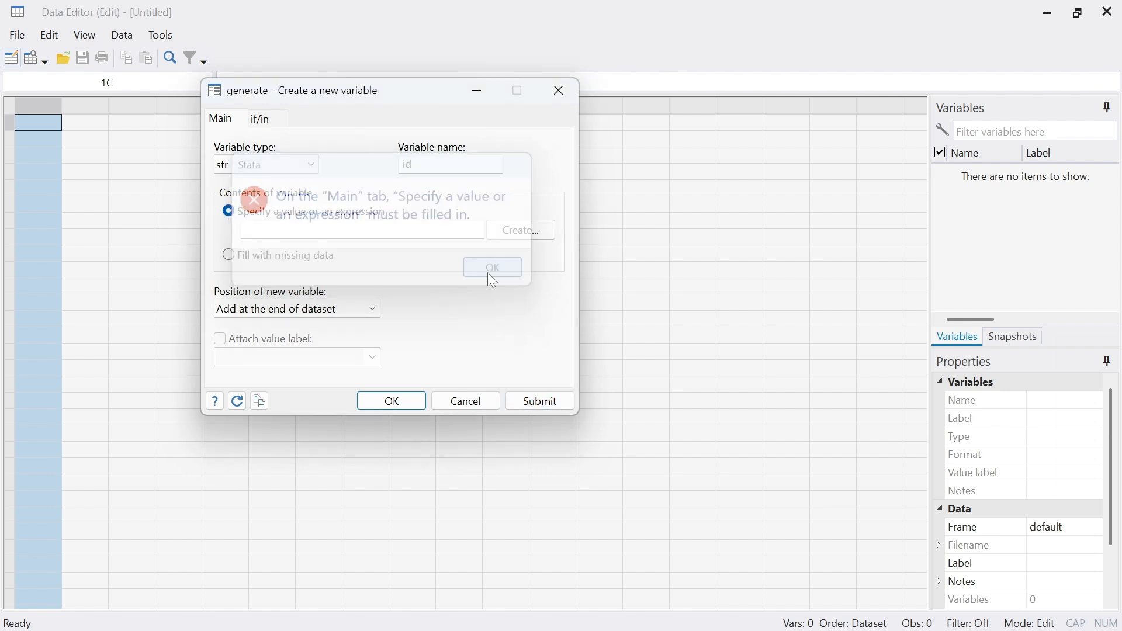
pyautogui.click(231, 255)
pyautogui.click(548, 403)
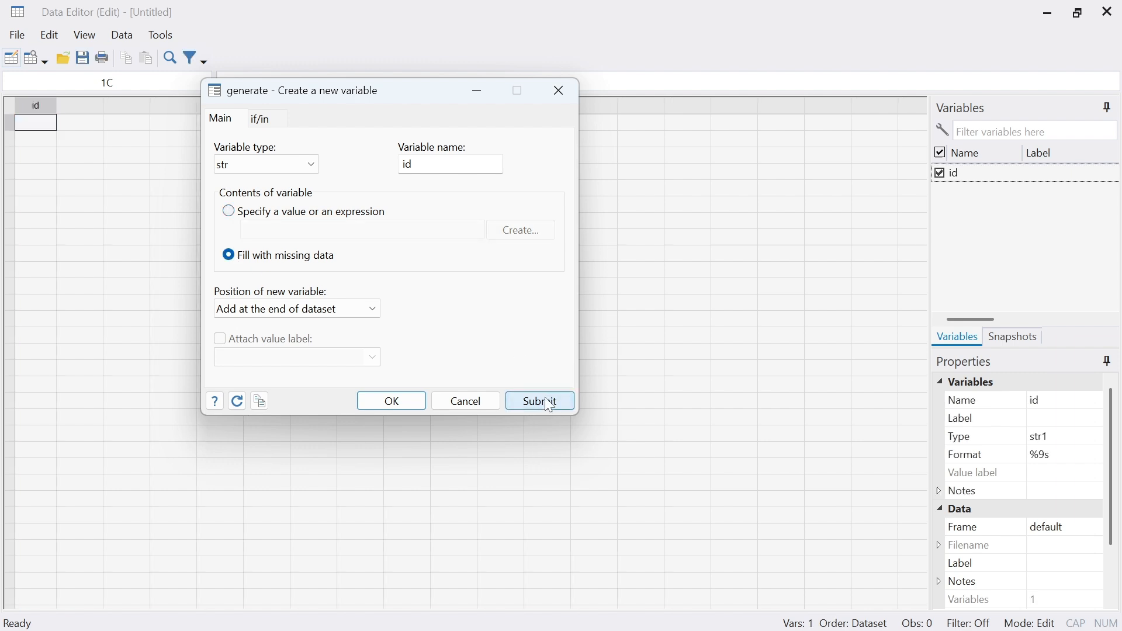
pyautogui.moveTo(408, 88); pyautogui.dragTo(698, 289)
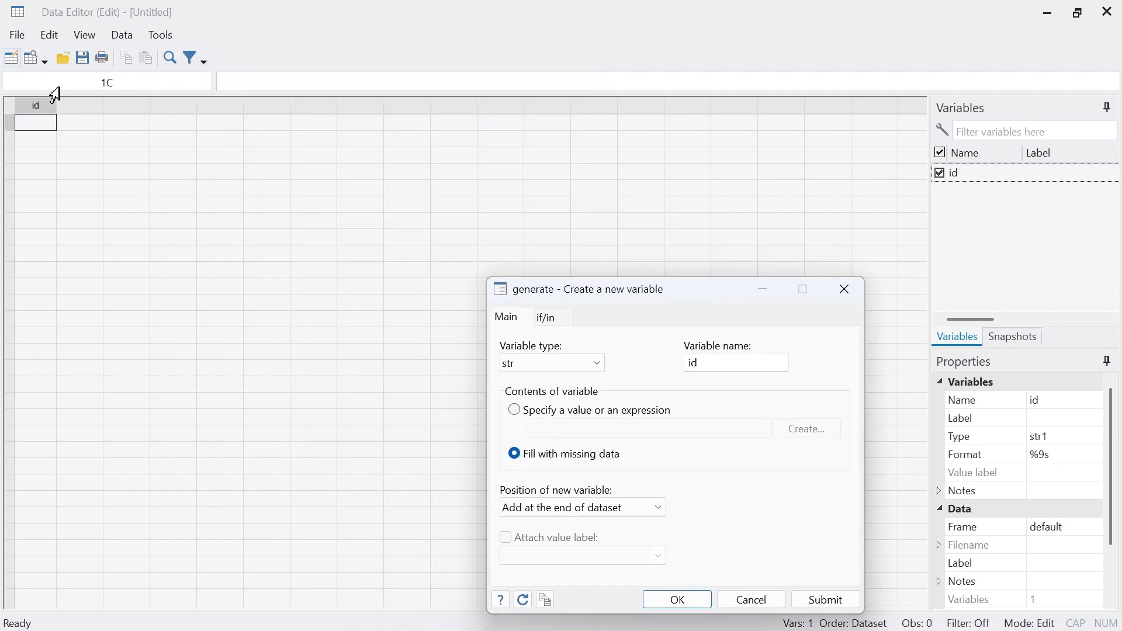
pyautogui.click(43, 104)
# Step: Insert a str variable named inisial, filled with missing data, in the column after id
pyautogui.click(79, 106)
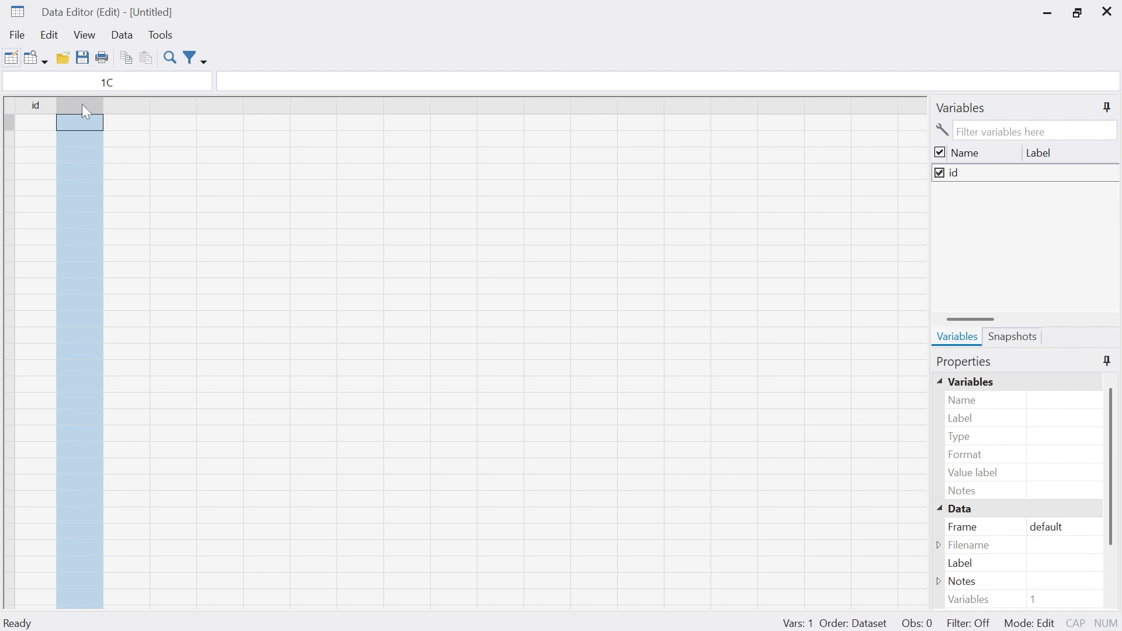
pyautogui.rightClick(82, 105)
pyautogui.moveTo(180, 202)
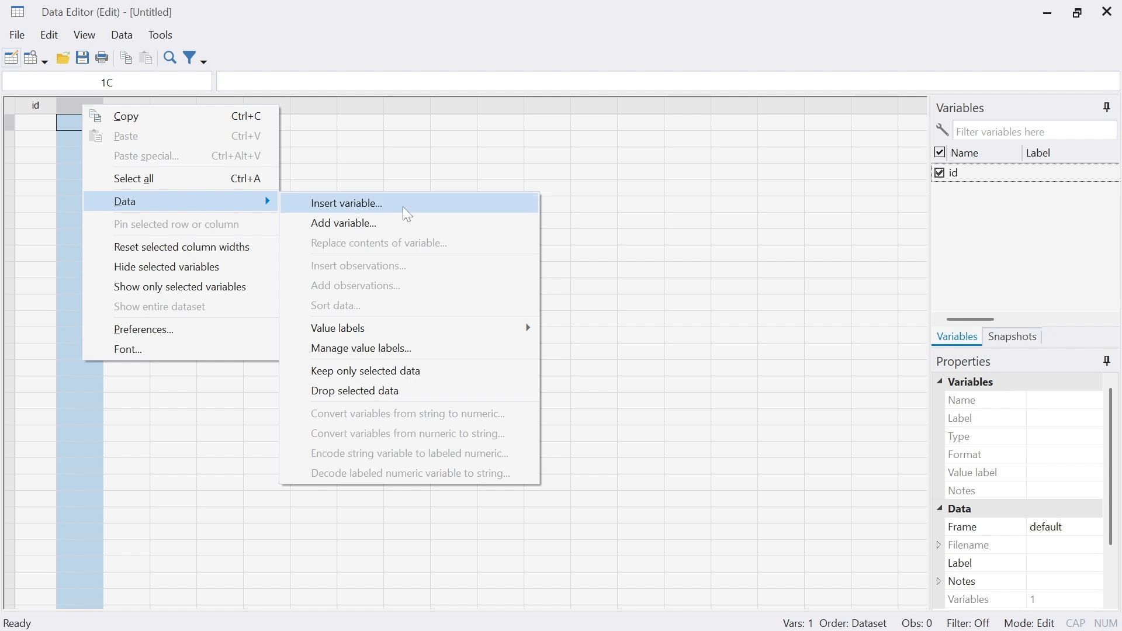
pyautogui.click(384, 204)
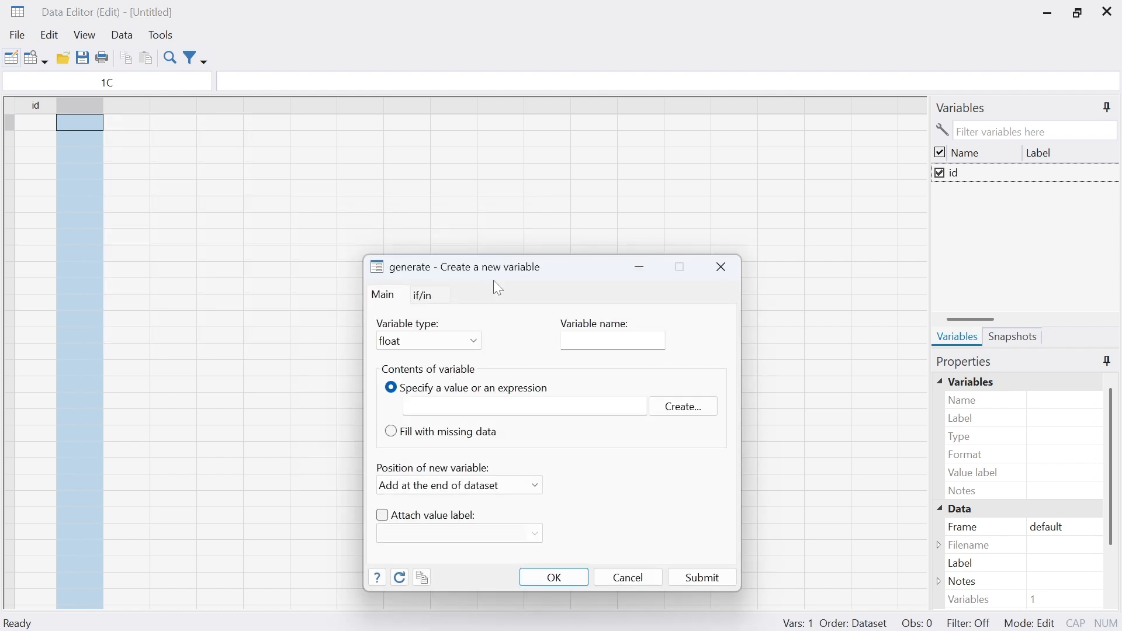
pyautogui.moveTo(494, 280); pyautogui.dragTo(416, 171)
pyautogui.click(398, 234)
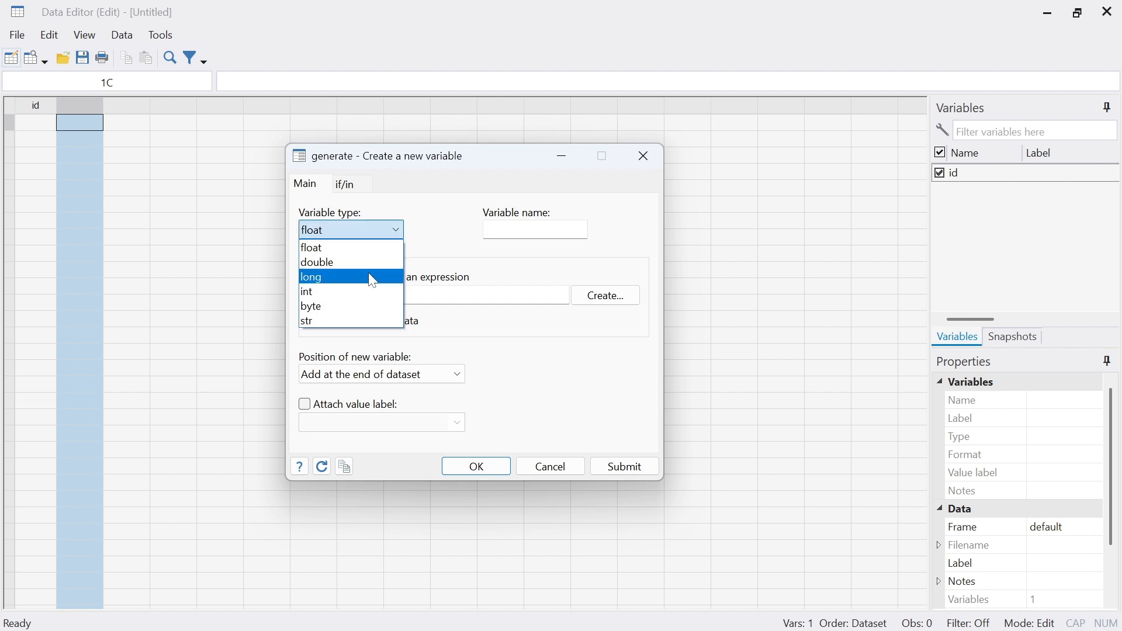
pyautogui.click(339, 321)
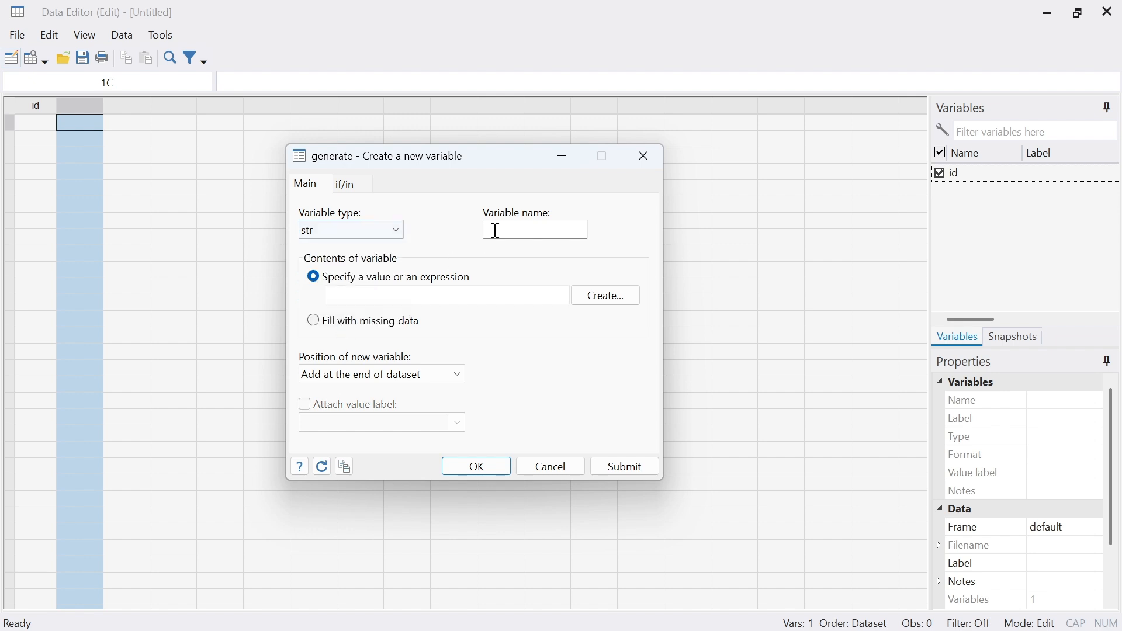
pyautogui.click(496, 231)
pyautogui.write('inisial')
pyautogui.click(328, 324)
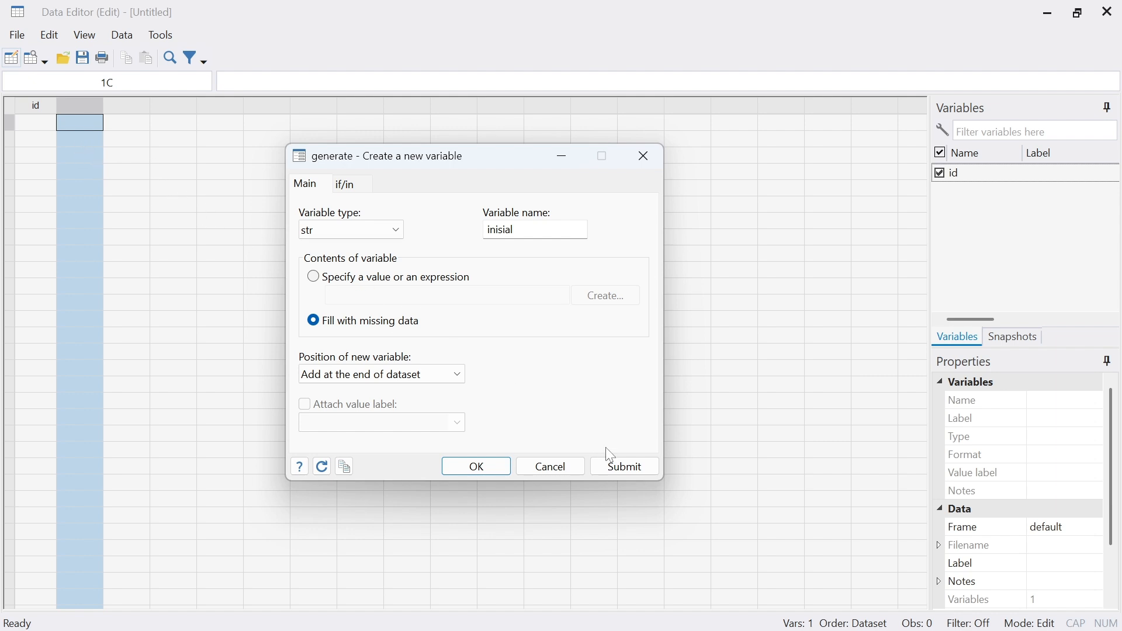
pyautogui.click(619, 466)
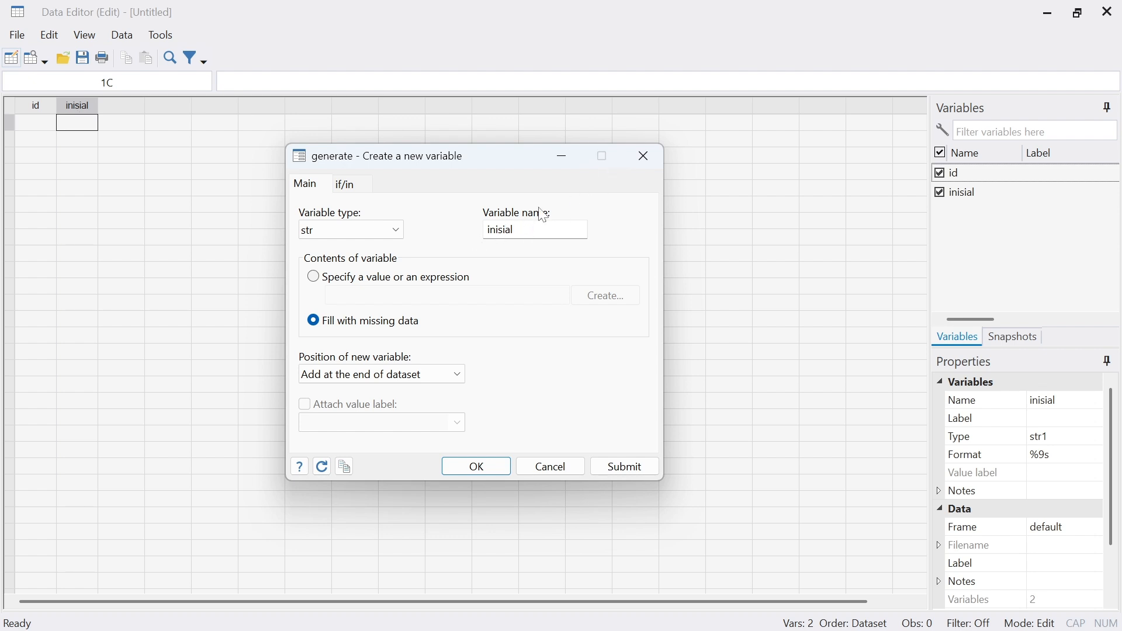
# Step: Add a double variable named jenis_kelamin, filled with missing data, at the end of the dataset and close the variable creation dialog
pyautogui.press('Tab')
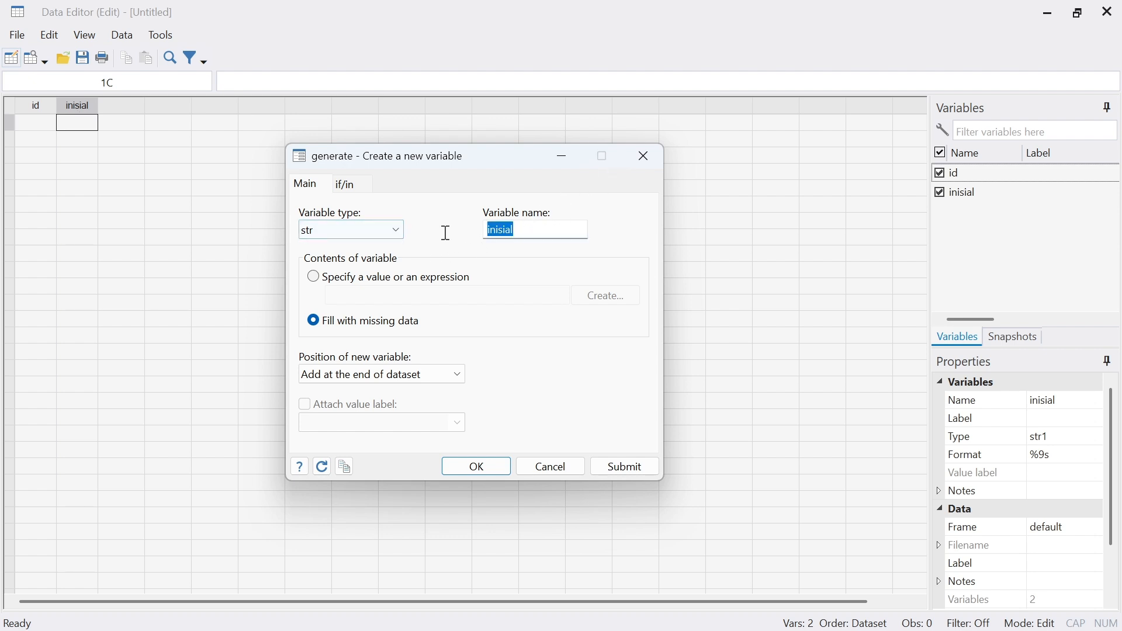
pyautogui.write('jenis_')
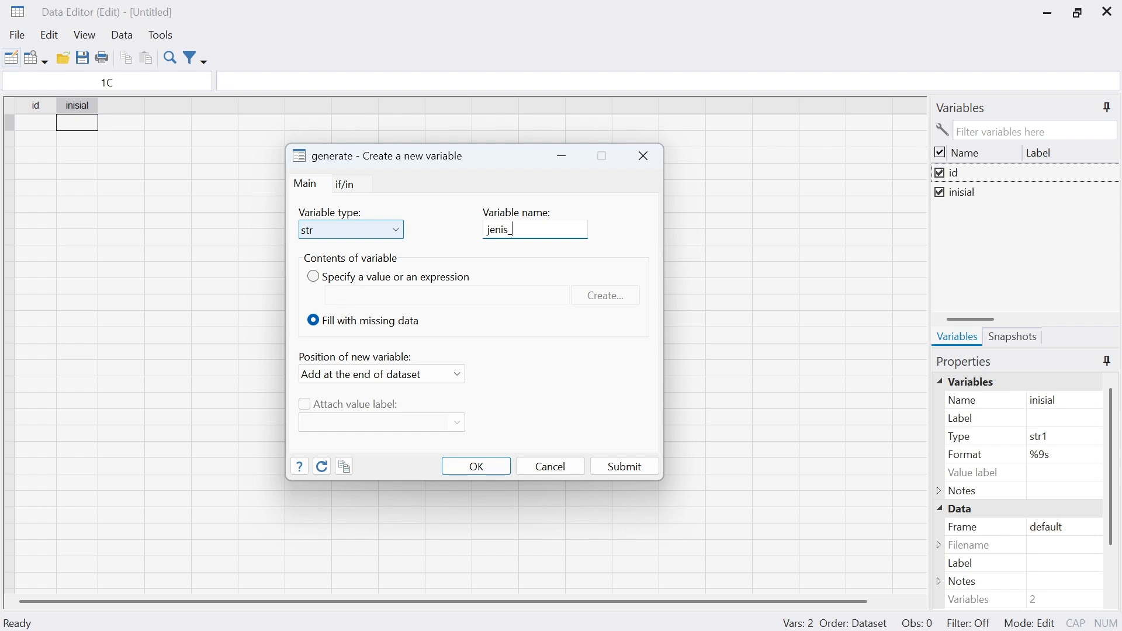
pyautogui.write('kelamin')
pyautogui.click(397, 232)
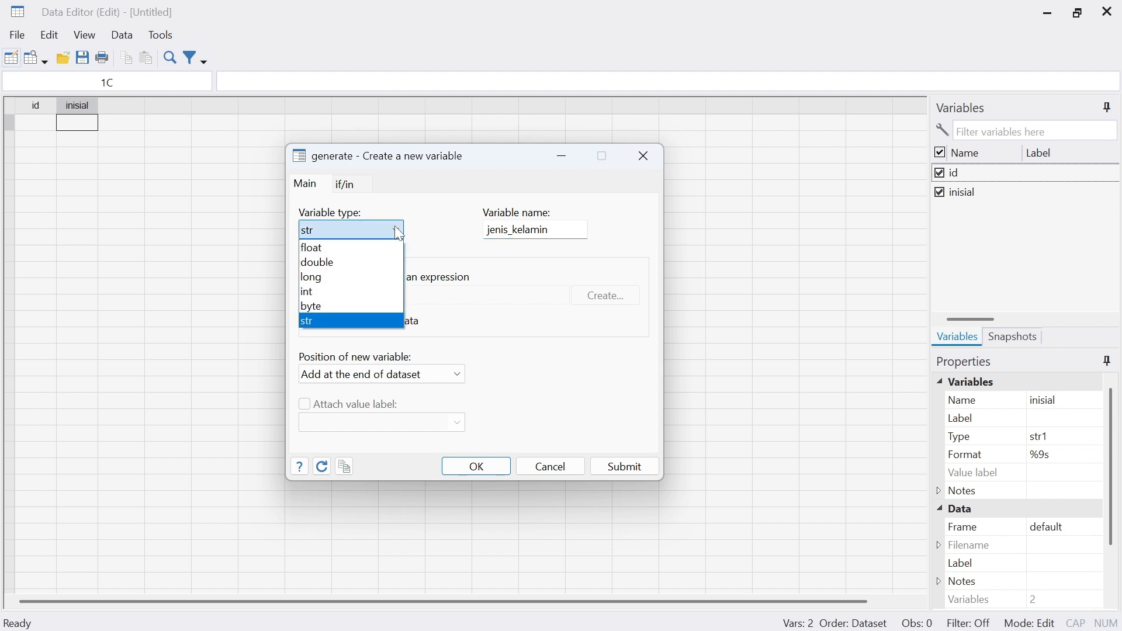
pyautogui.click(383, 267)
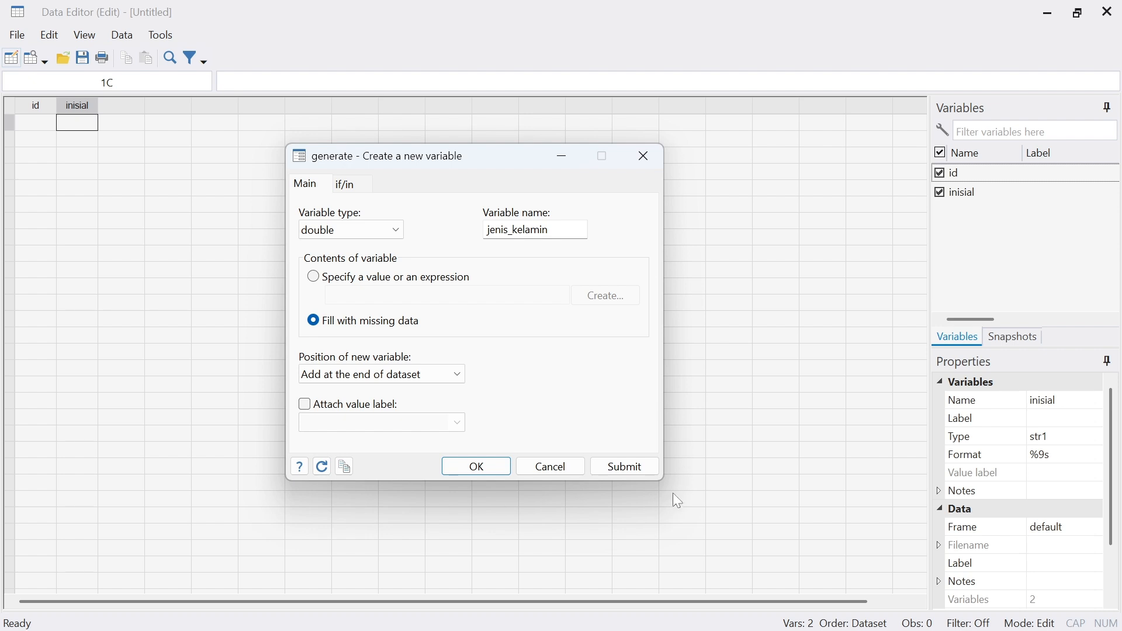
pyautogui.click(396, 233)
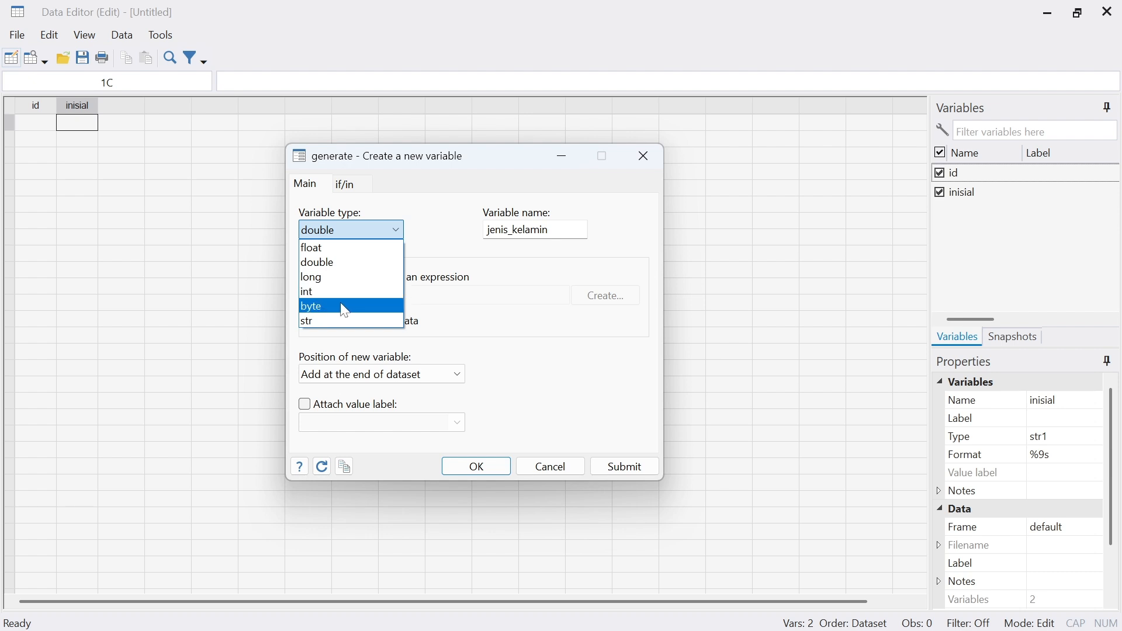
pyautogui.click(561, 308)
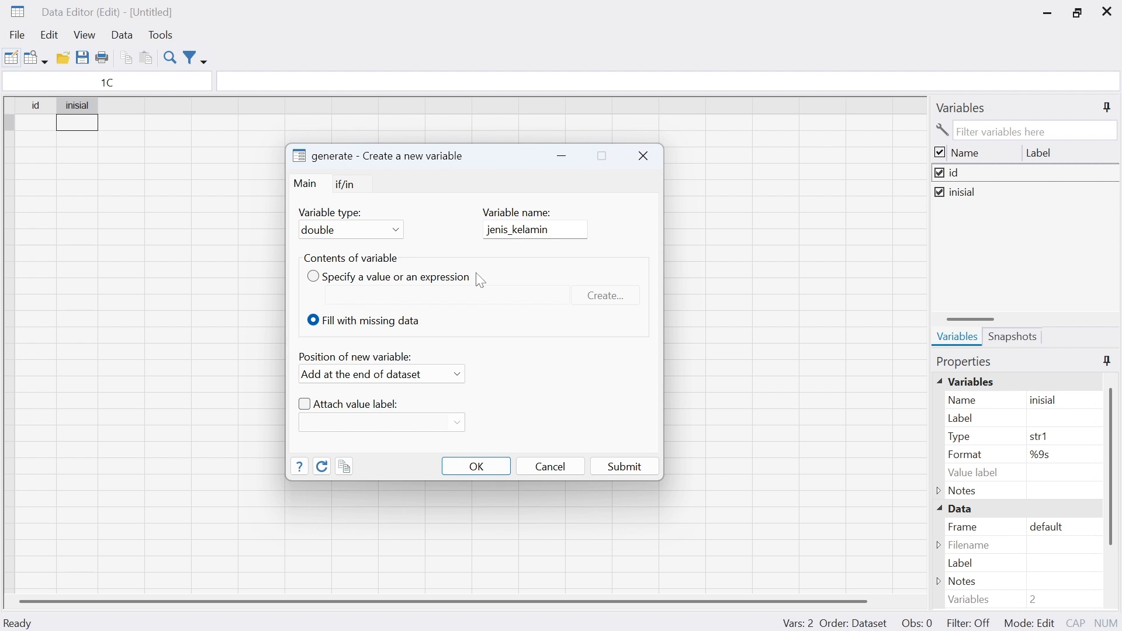
pyautogui.click(647, 465)
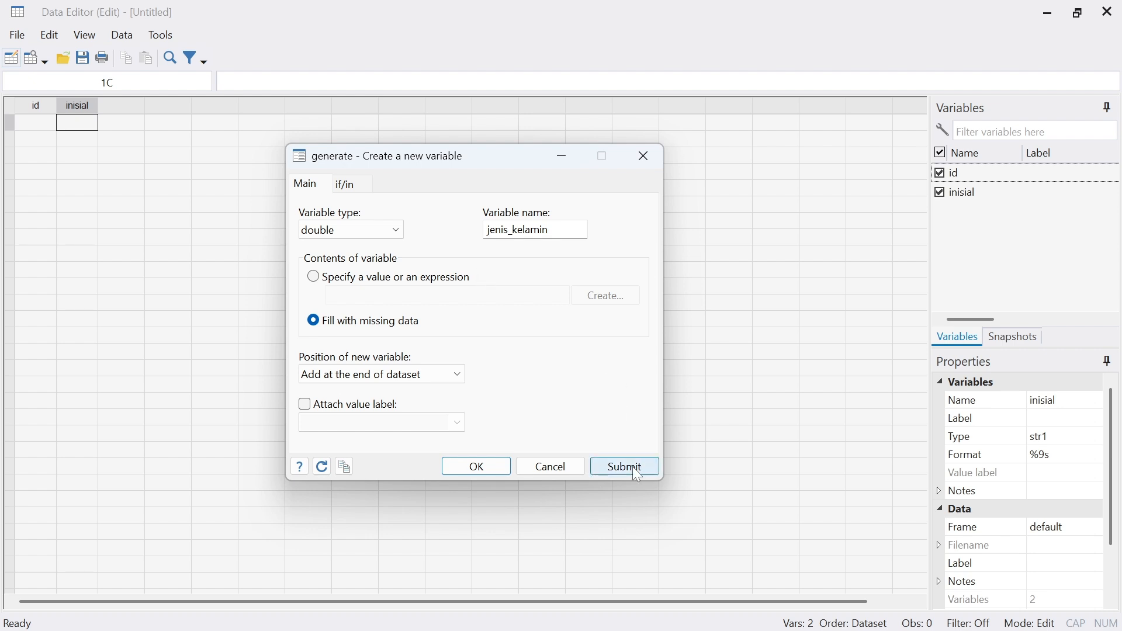
pyautogui.click(491, 474)
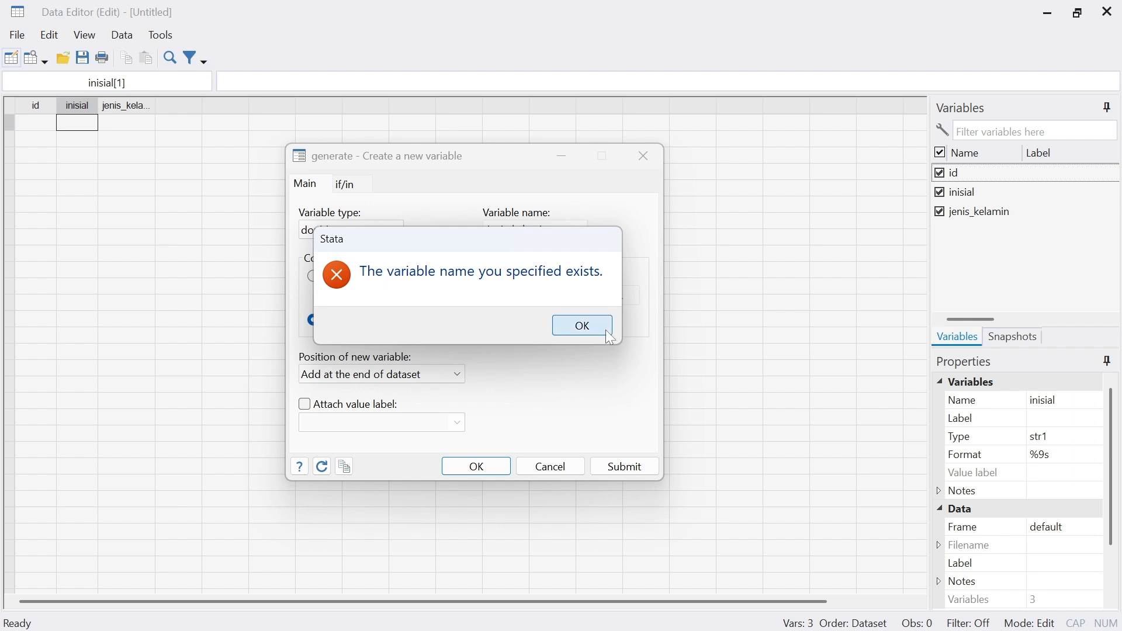
pyautogui.click(582, 326)
pyautogui.click(643, 156)
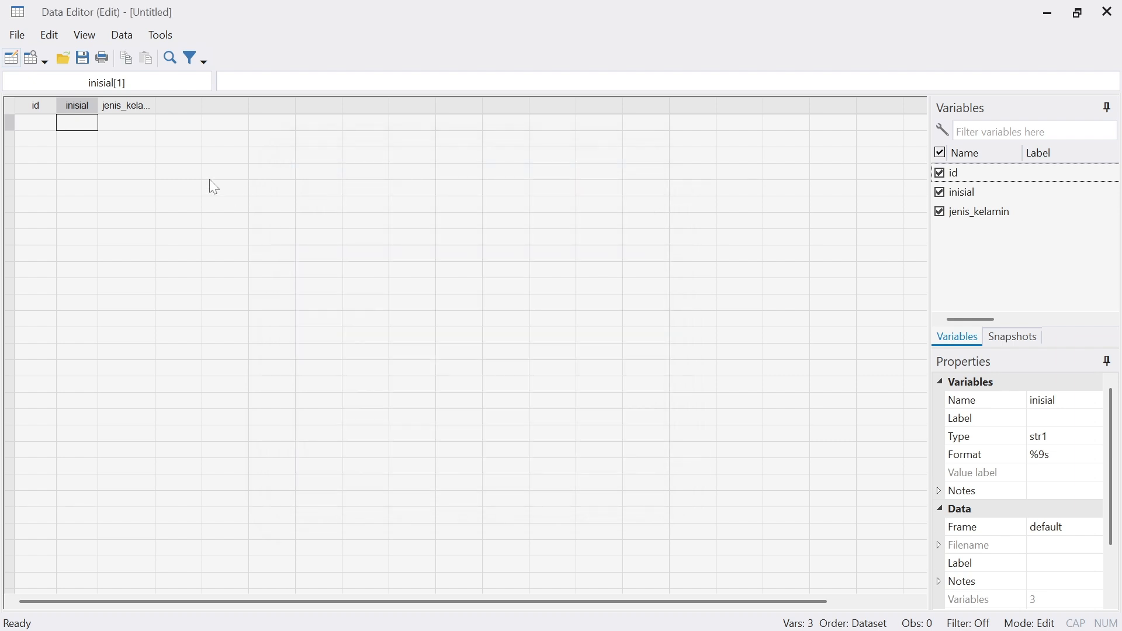
pyautogui.click(31, 105)
pyautogui.click(66, 110)
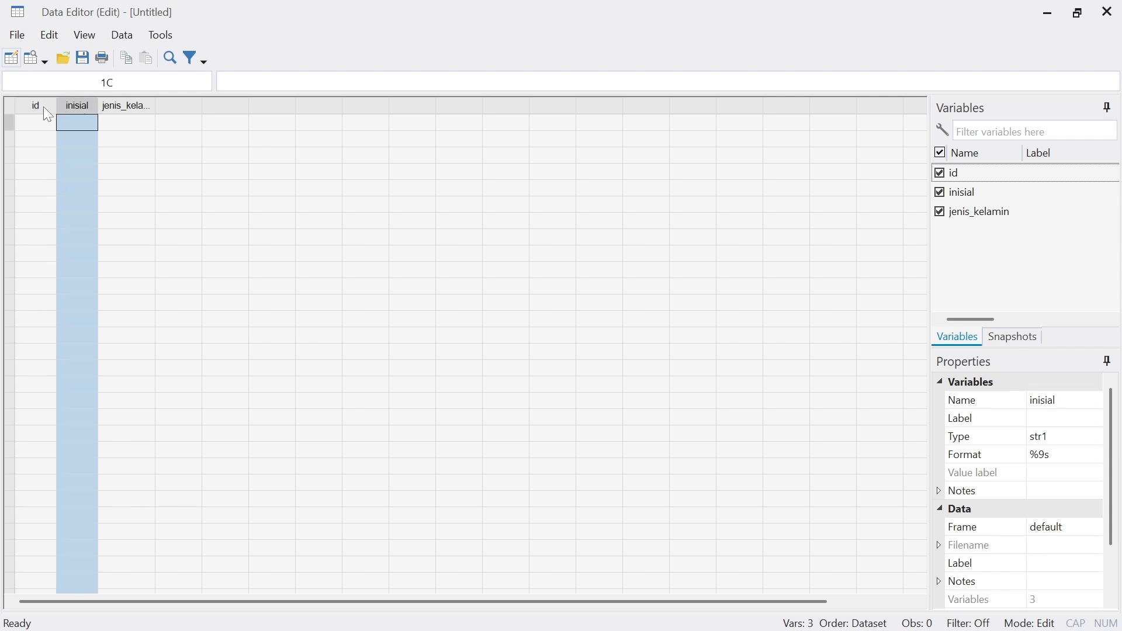
pyautogui.click(44, 108)
pyautogui.click(76, 108)
pyautogui.click(146, 112)
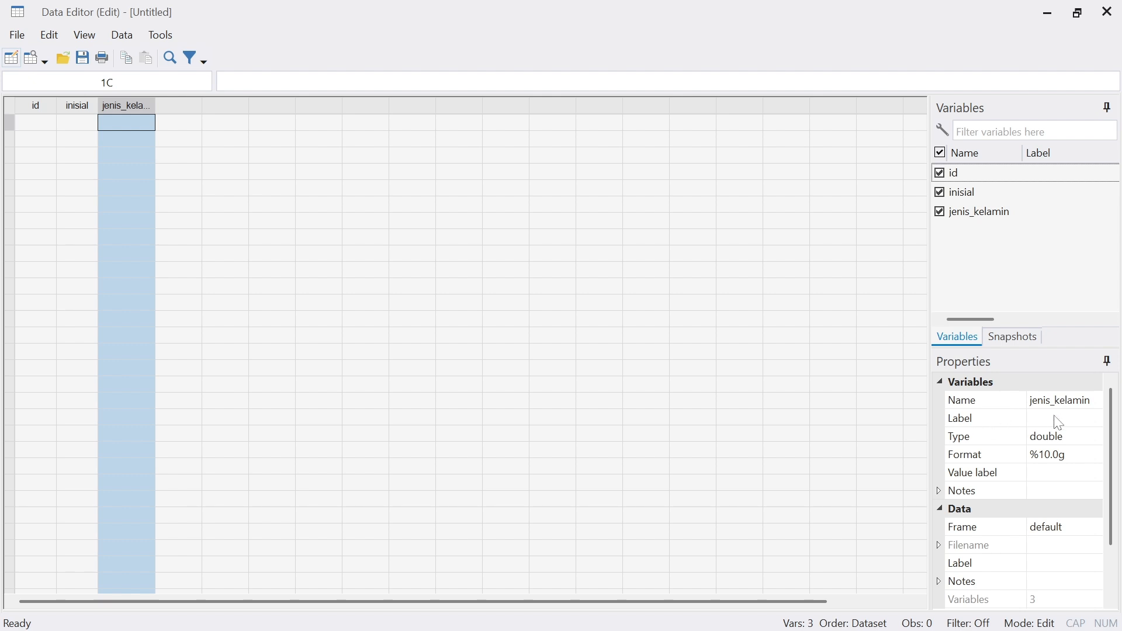
# Step: Label the id variable "id responden" and the inisial variable "inisial responden"
pyautogui.click(953, 177)
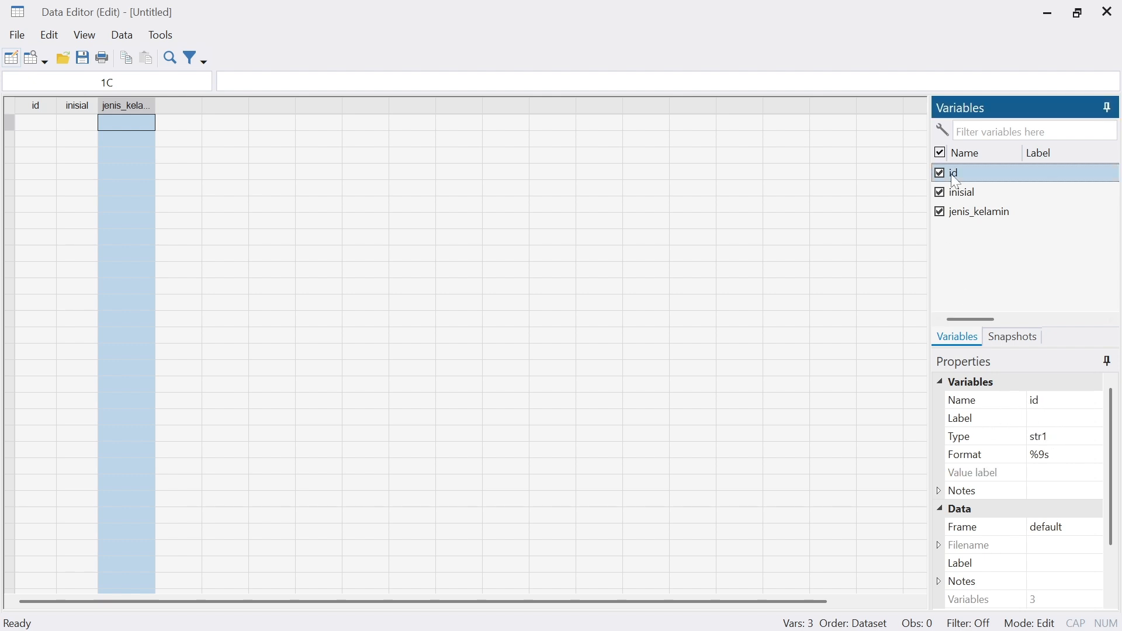
pyautogui.click(1053, 420)
pyautogui.write('id responden')
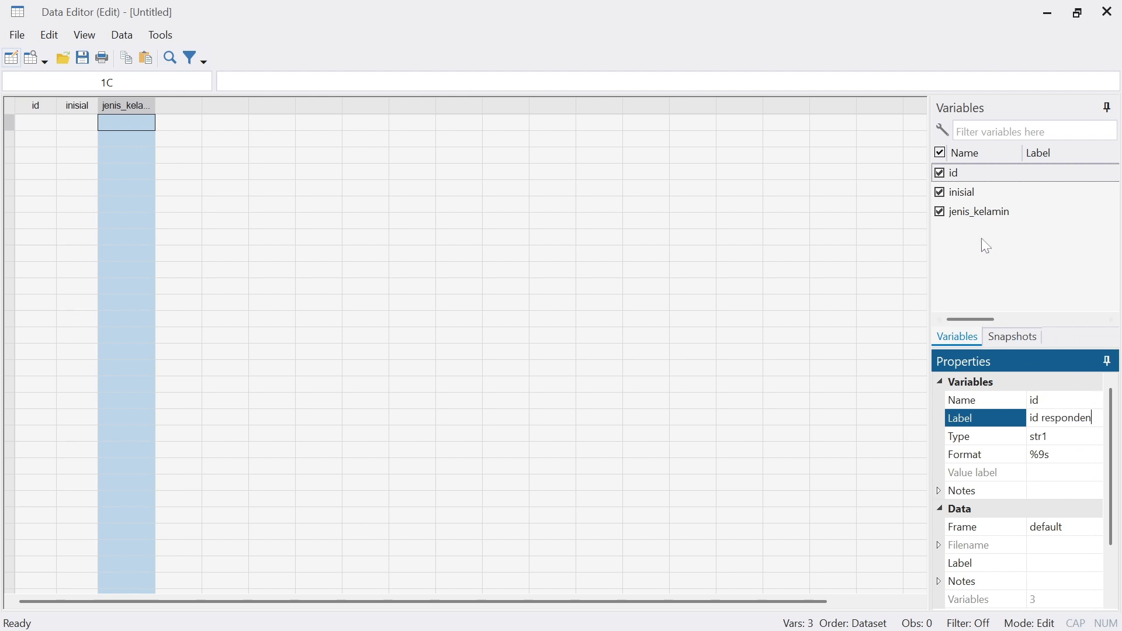
pyautogui.click(970, 192)
pyautogui.click(1062, 418)
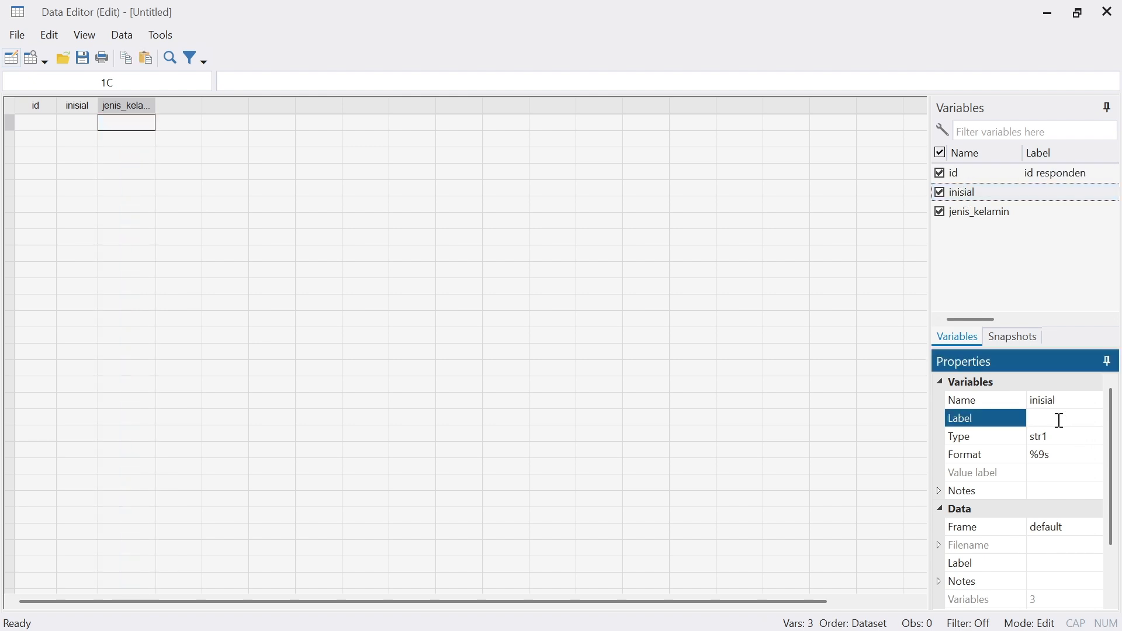
pyautogui.write('inisial responden')
pyautogui.press('Return')
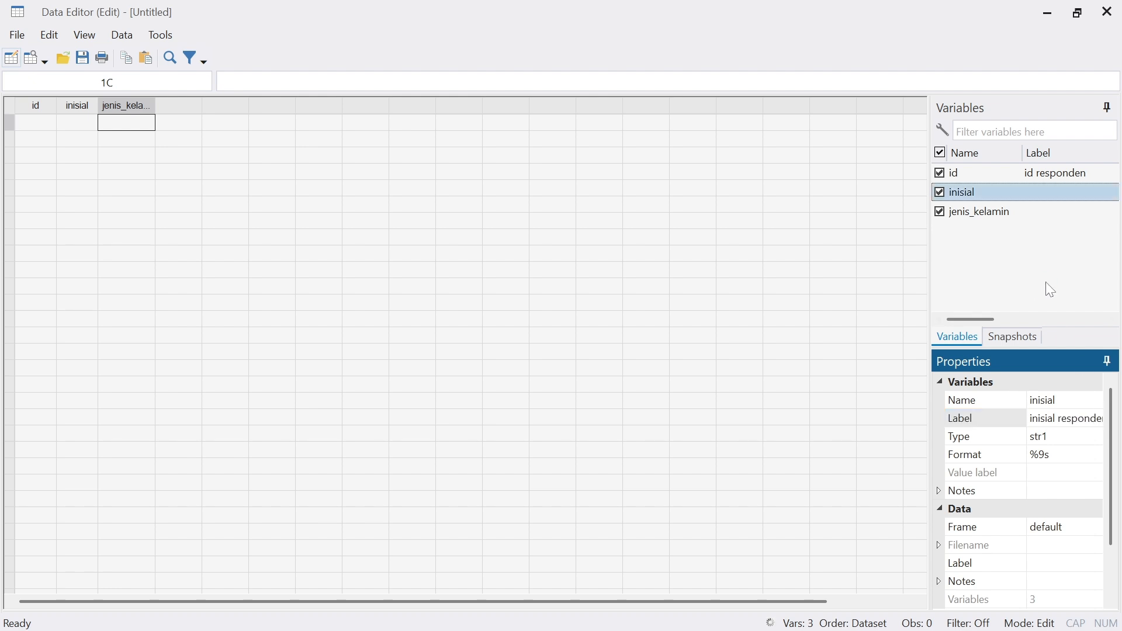
# Step: Label the jenis_kelamin variable "jenis kelamin responden"
pyautogui.click(966, 210)
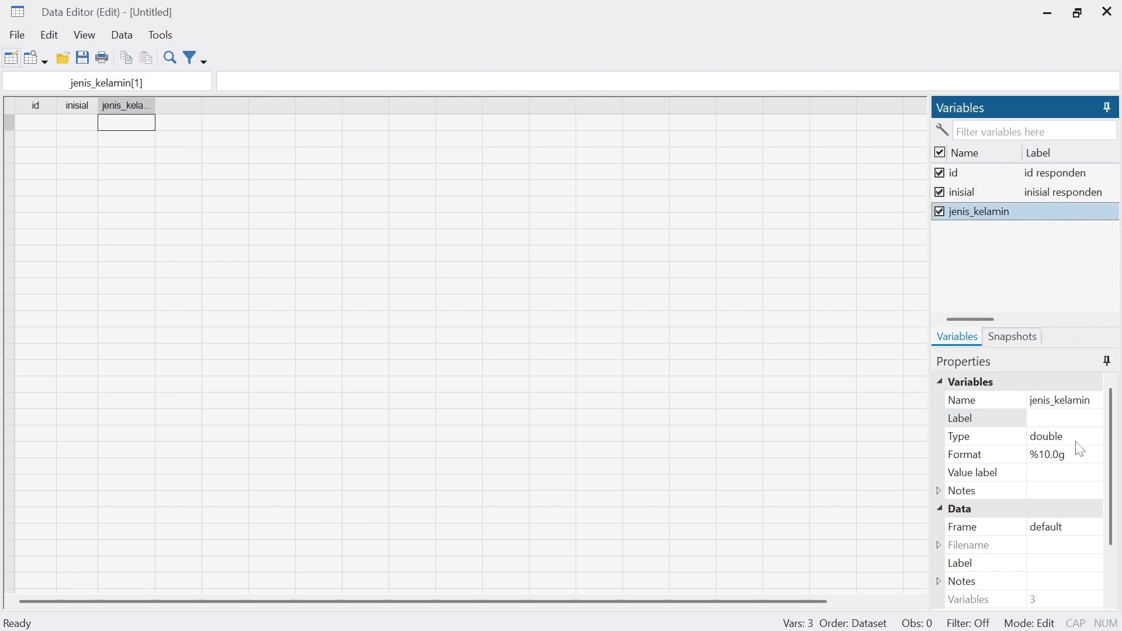
pyautogui.click(1032, 418)
pyautogui.write('jenis kelami')
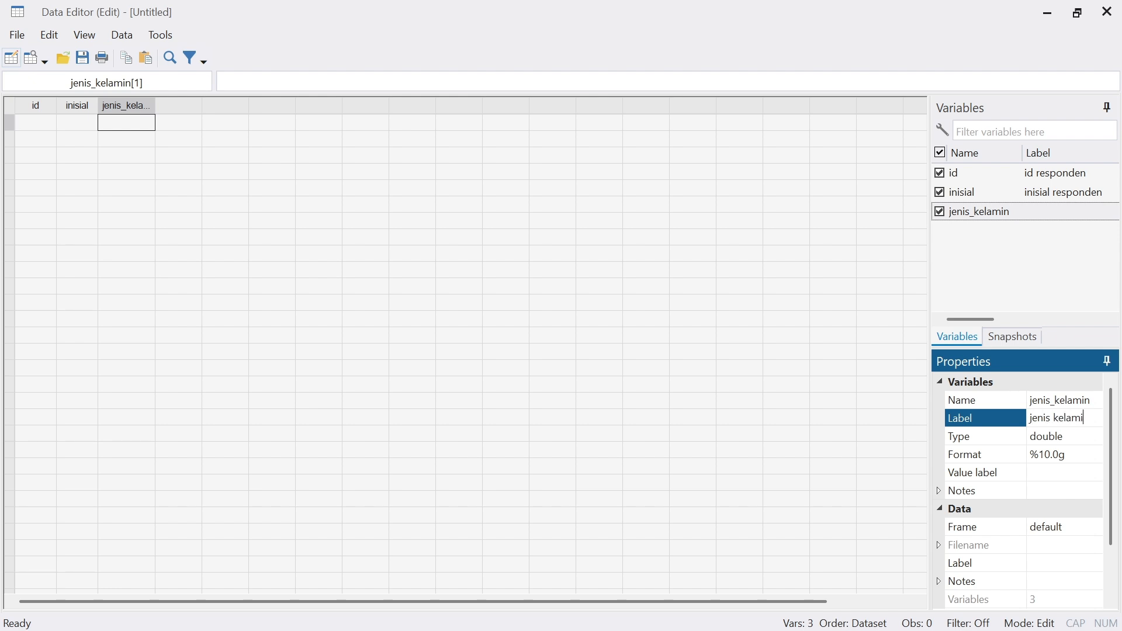
pyautogui.write('n responden')
pyautogui.press('Return')
pyautogui.press('Return')
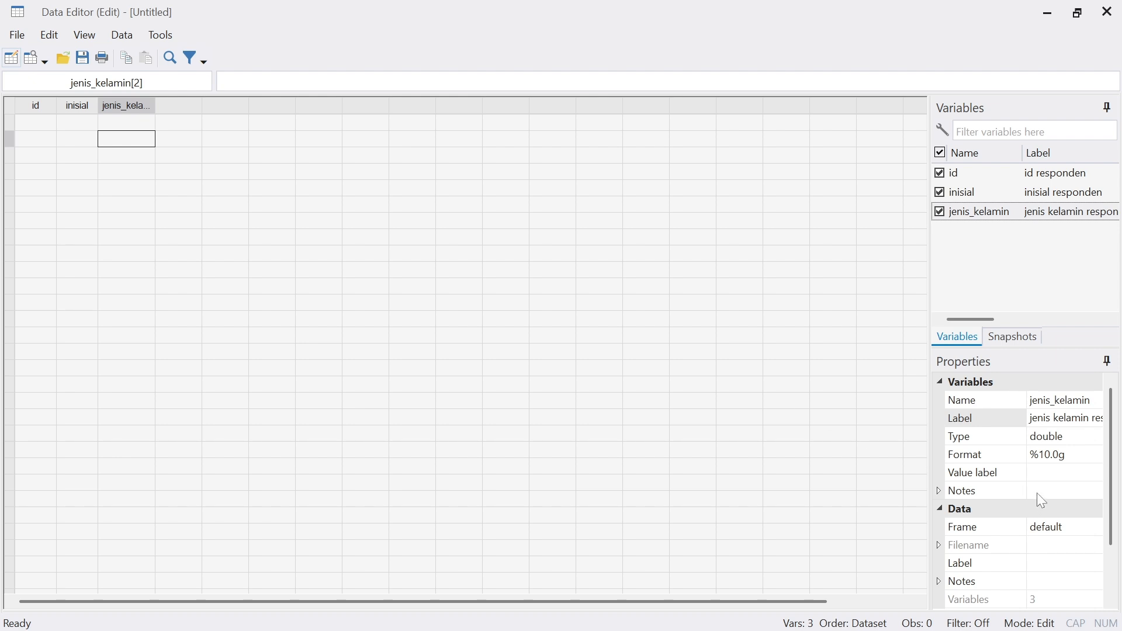
# Step: Start creating a value label named jenis_kelamin from the jenis_kelamin variable's value label management
pyautogui.click(1052, 474)
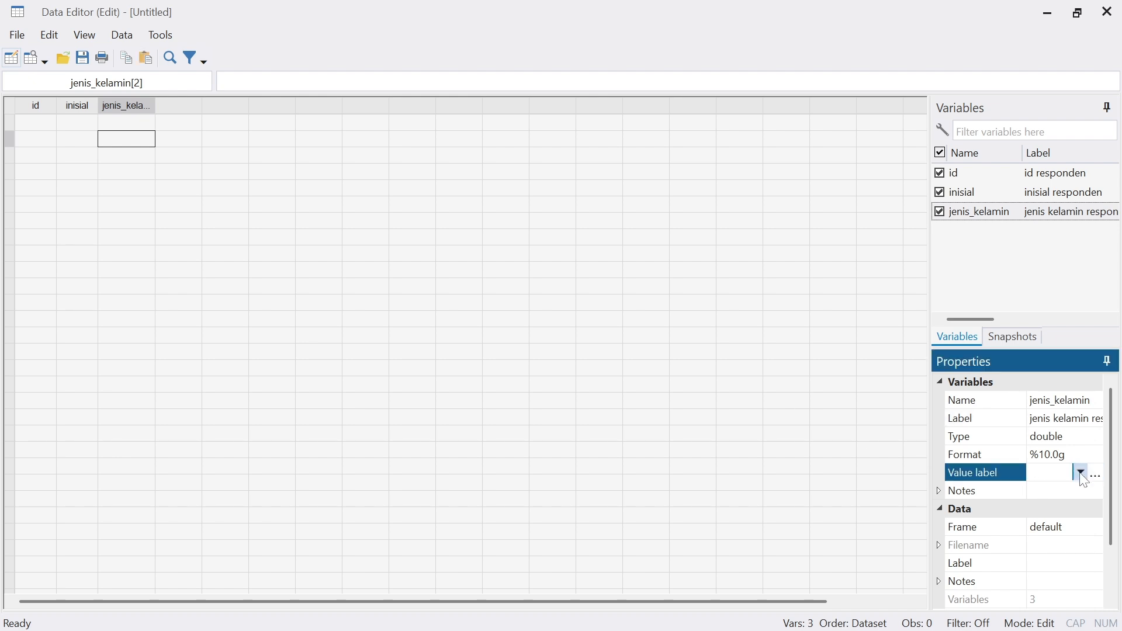
pyautogui.click(126, 106)
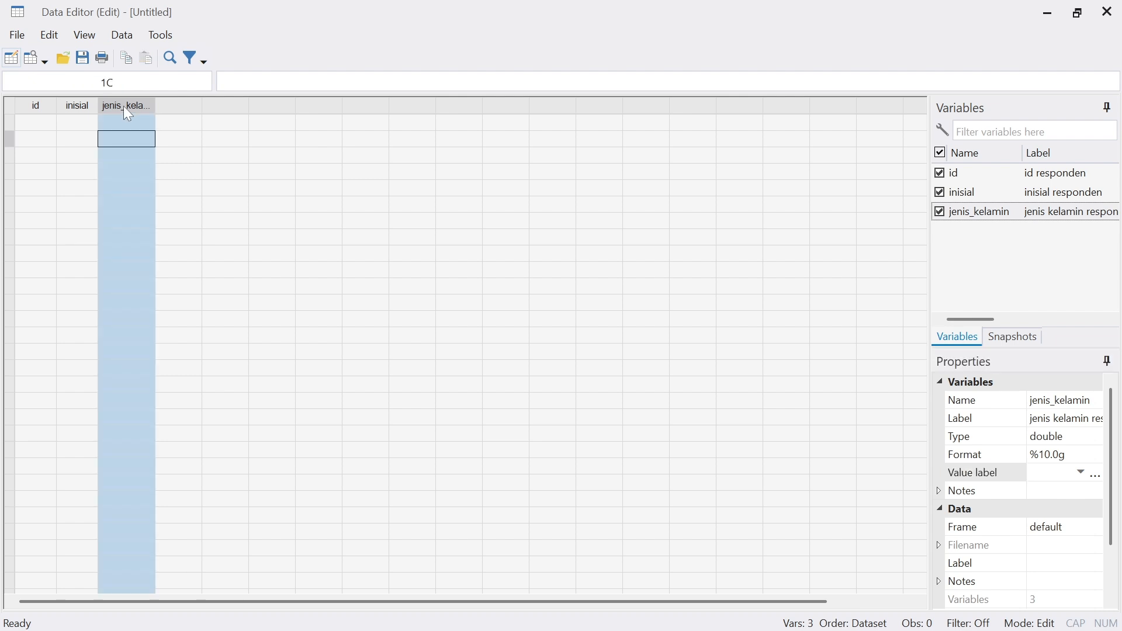
pyautogui.click(1097, 481)
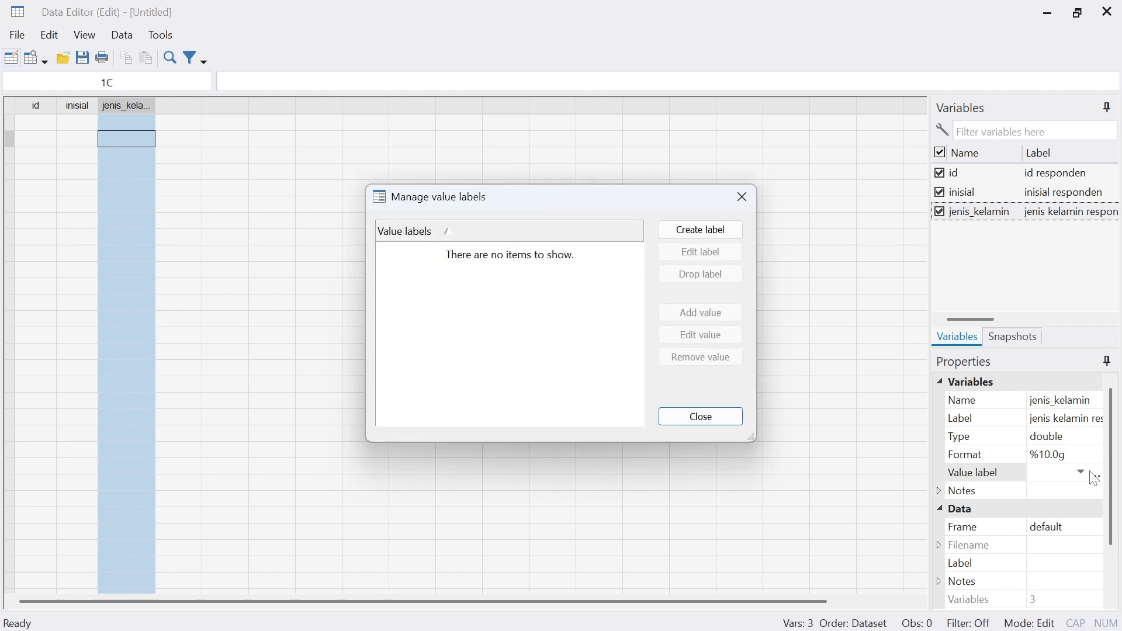
pyautogui.click(692, 236)
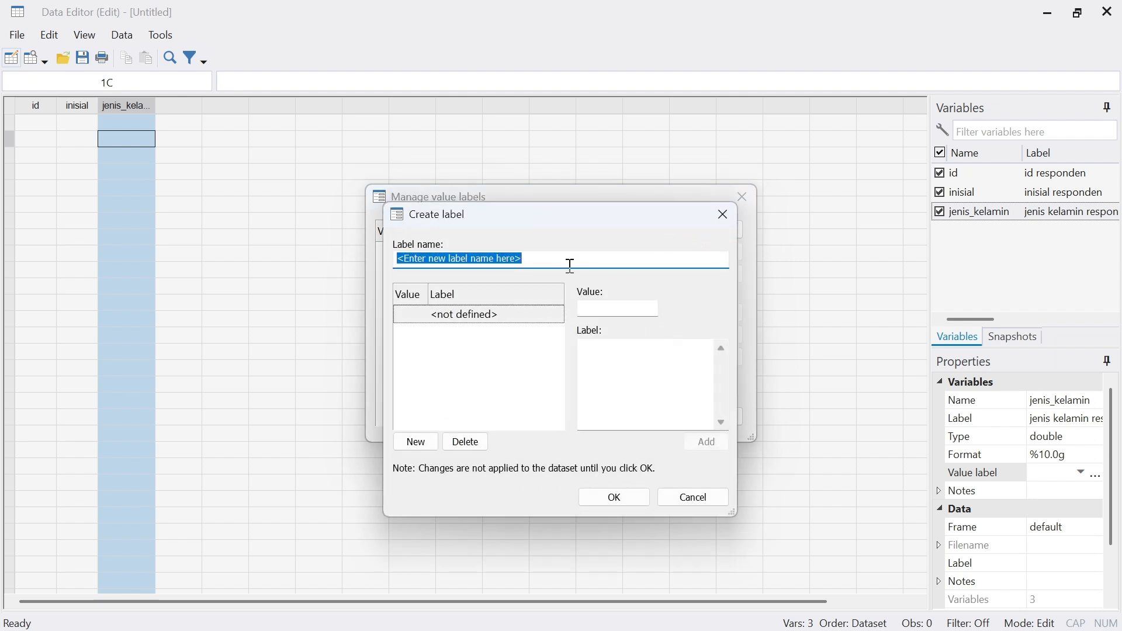
pyautogui.write('jenis_')
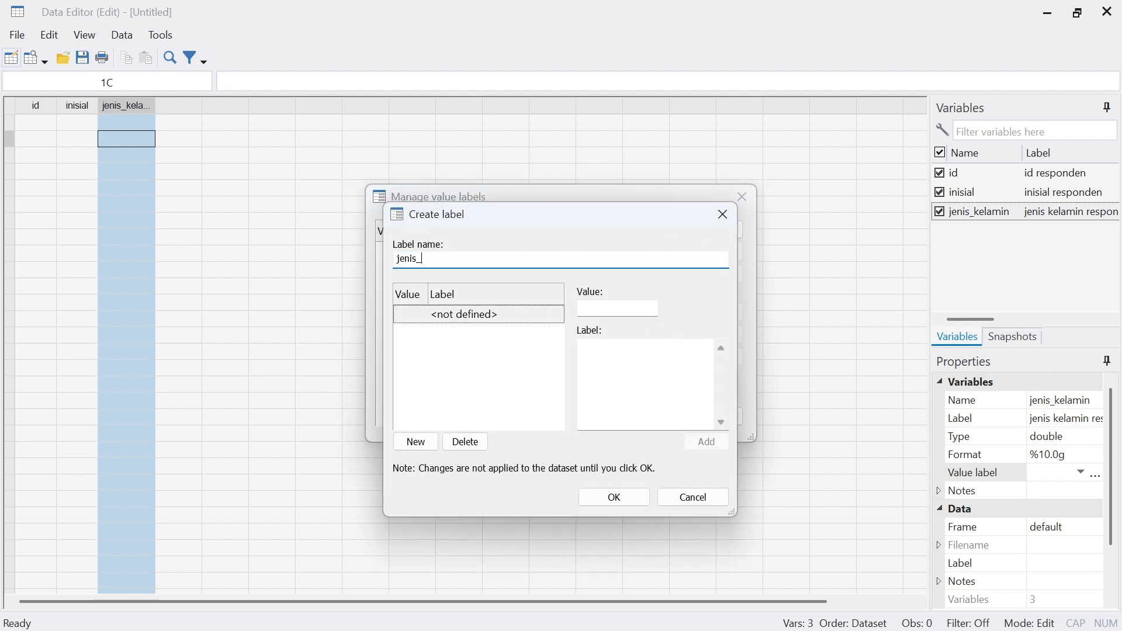
pyautogui.write('kelamin')
# Step: Add the value 1 with the label "Laki-laki" to the jenis_kelamin value label
pyautogui.click(623, 303)
pyautogui.write('1')
pyautogui.click(605, 369)
pyautogui.write('L')
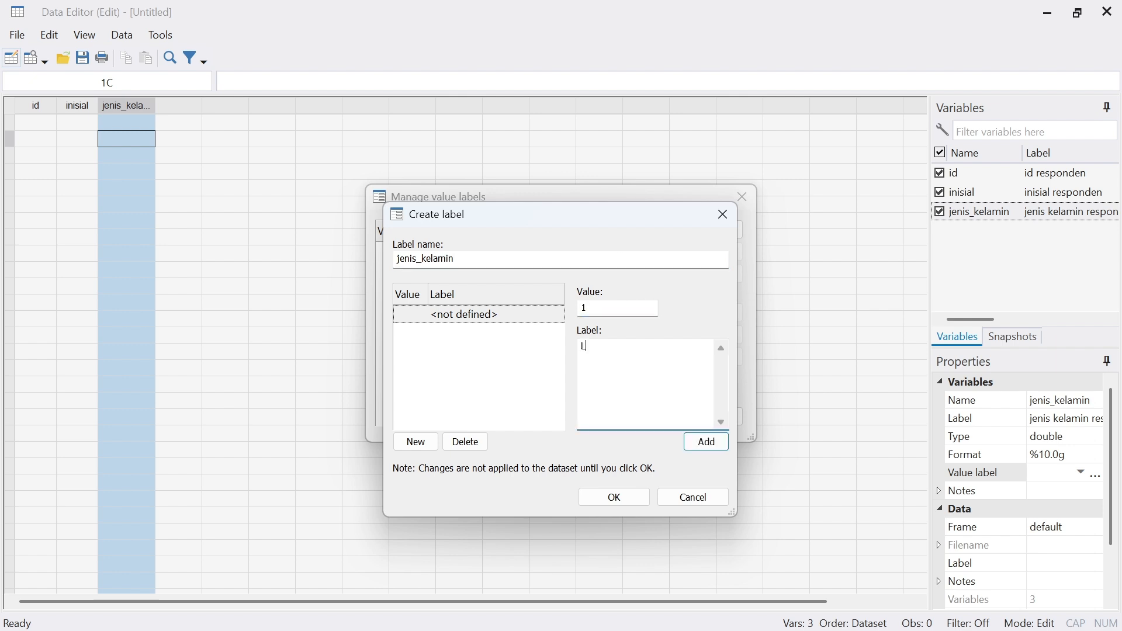
pyautogui.write('aki-laki')
pyautogui.click(706, 442)
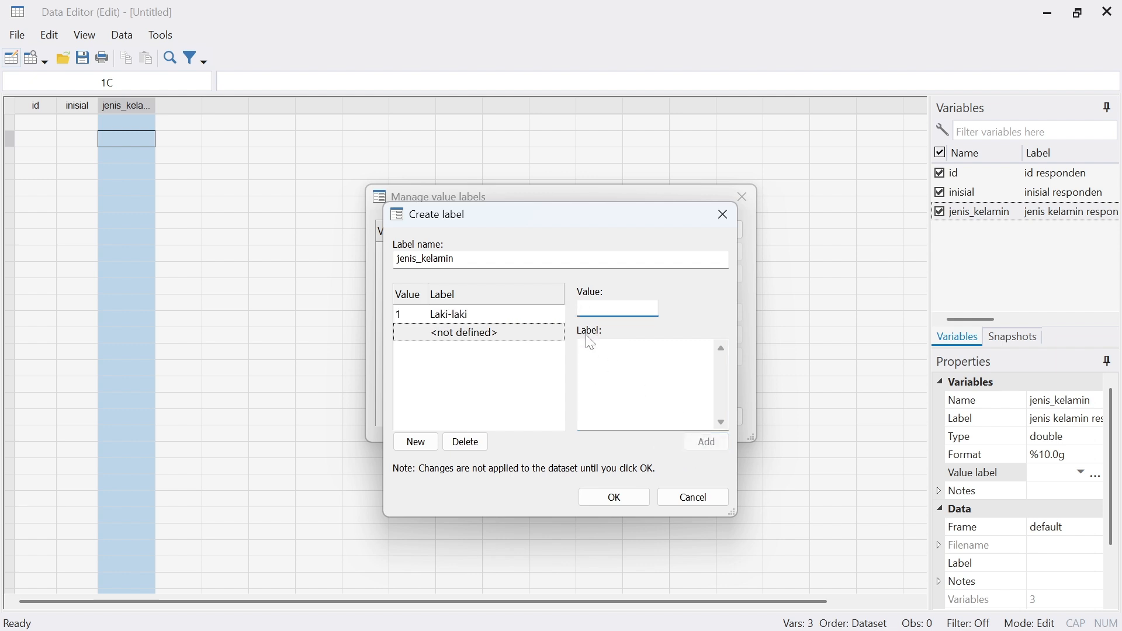
# Step: Add the value 2 labelled "Perempuan", save the value label and close the value label manager
pyautogui.write('2')
pyautogui.click(598, 369)
pyautogui.write('Perempuan')
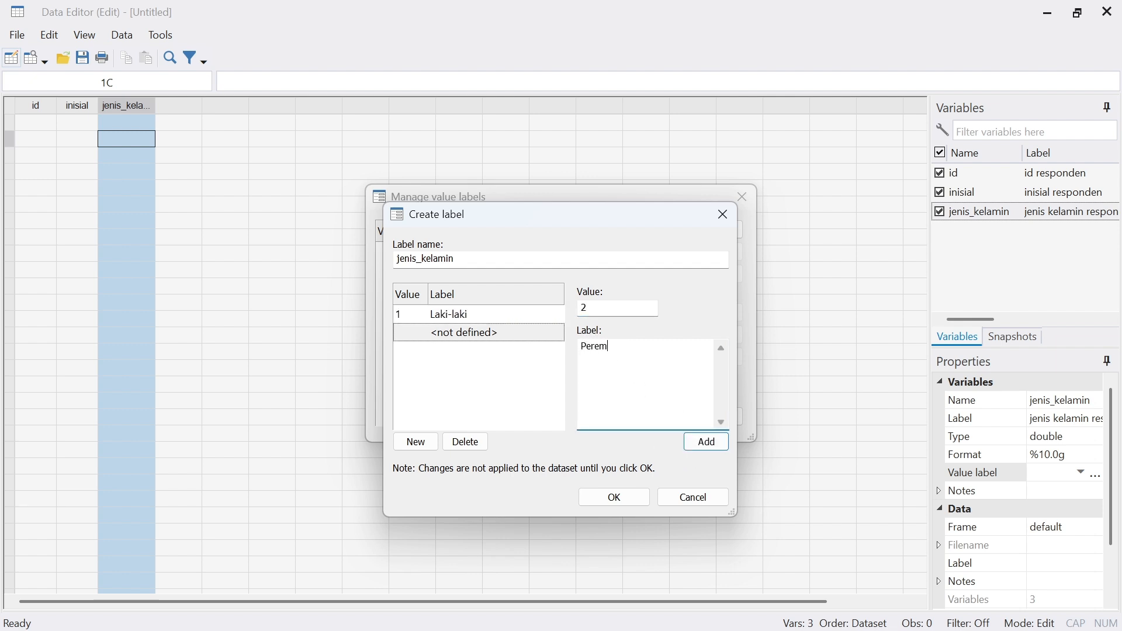
pyautogui.click(715, 445)
pyautogui.click(614, 497)
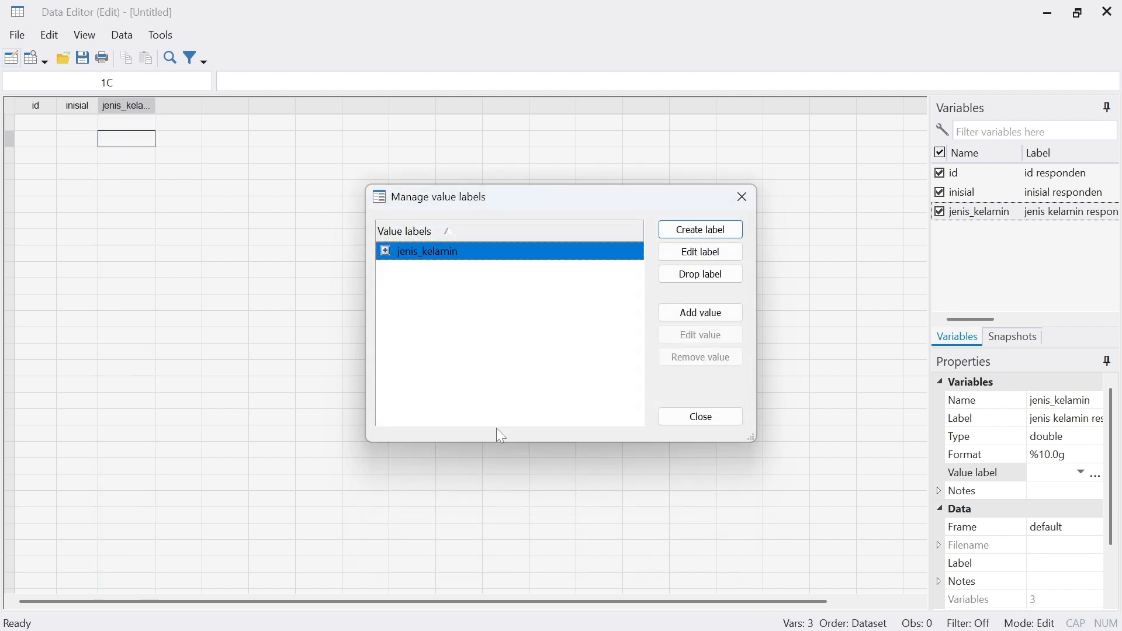
pyautogui.click(743, 198)
# Step: Assign the jenis_kelamin value label to the jenis_kelamin variable
pyautogui.click(135, 105)
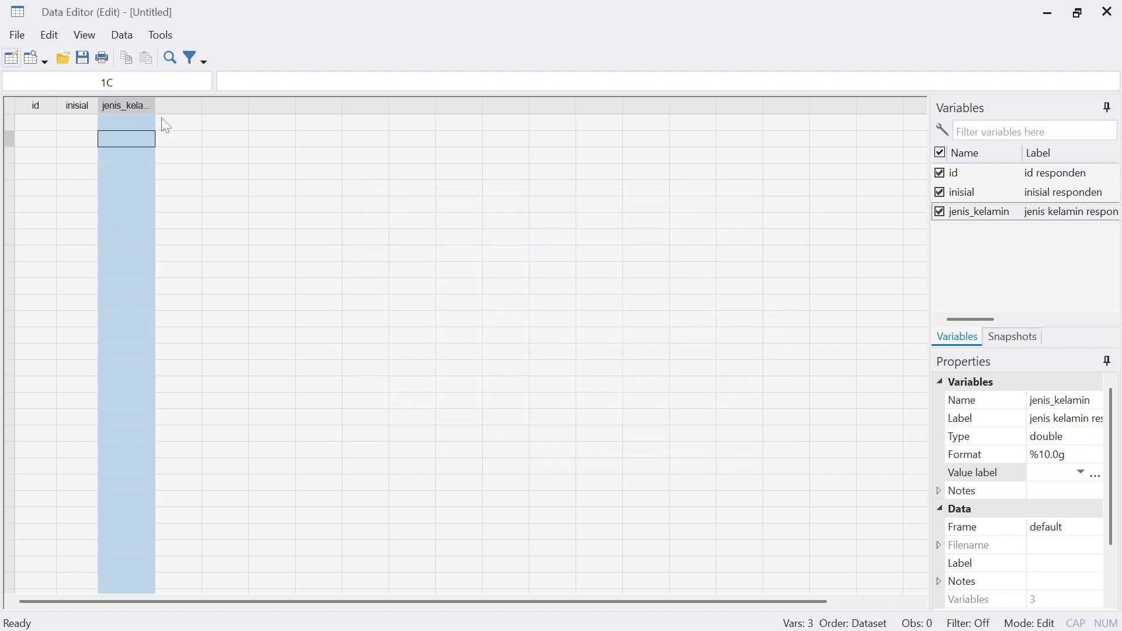
pyautogui.click(1082, 473)
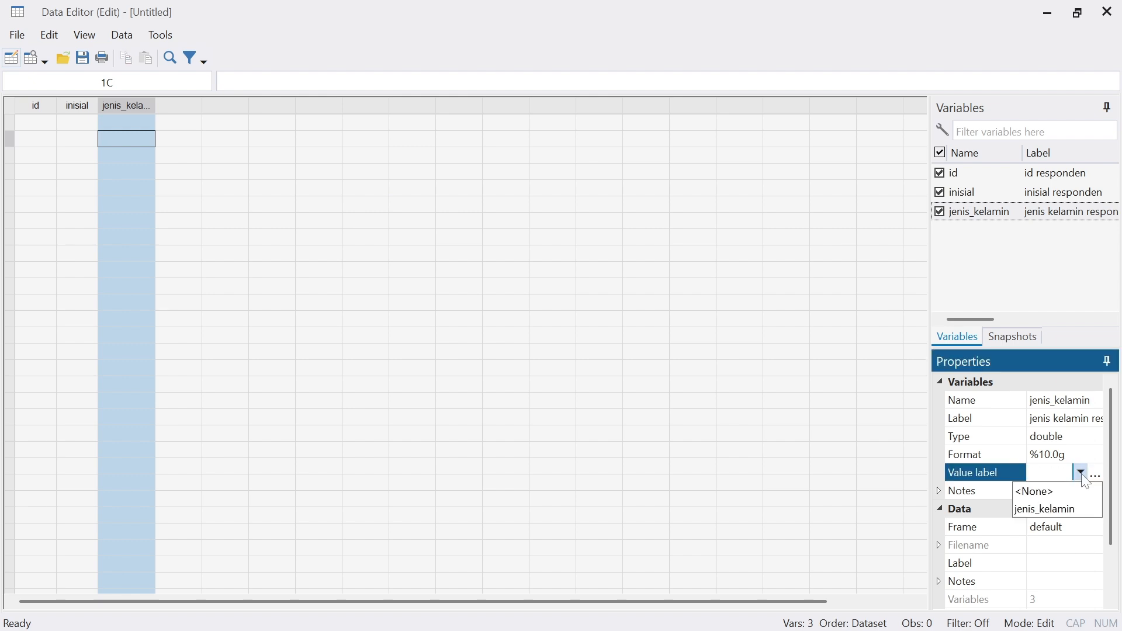
pyautogui.click(1046, 510)
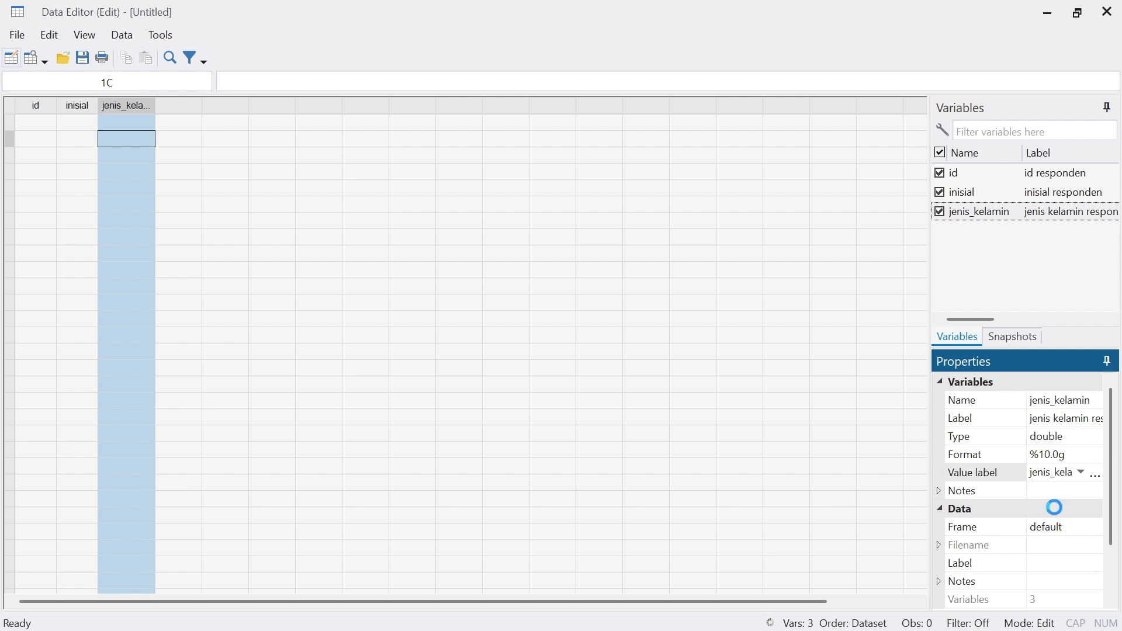
pyautogui.click(141, 108)
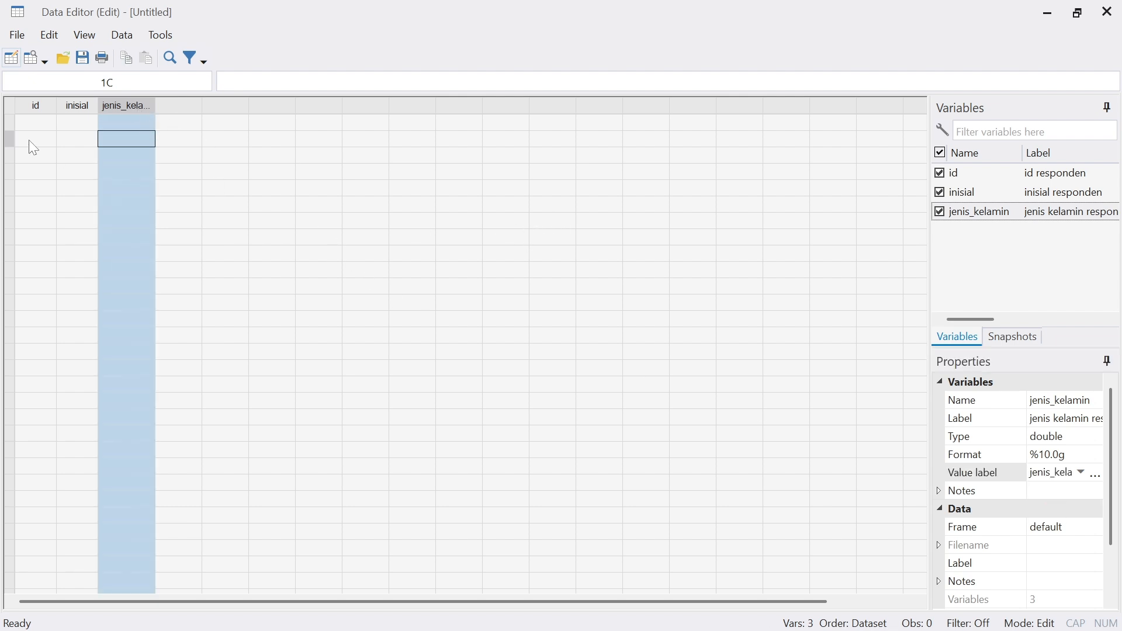
# Step: Enter 001, 002 and 003 in the first three rows of the id column
pyautogui.click(47, 124)
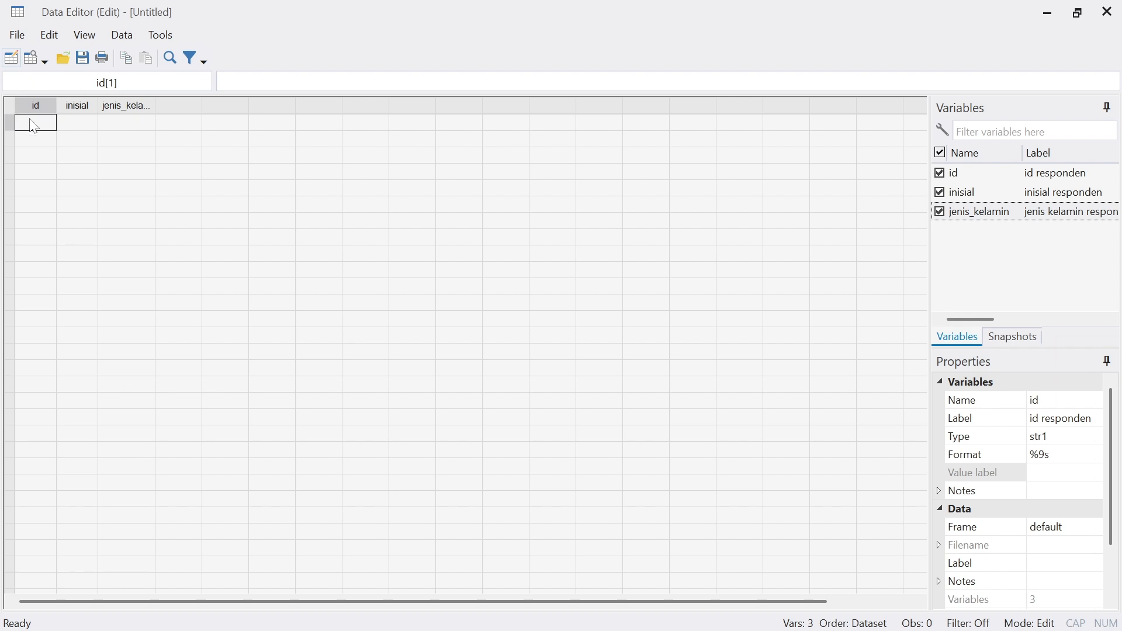
pyautogui.write('001')
pyautogui.press('Return')
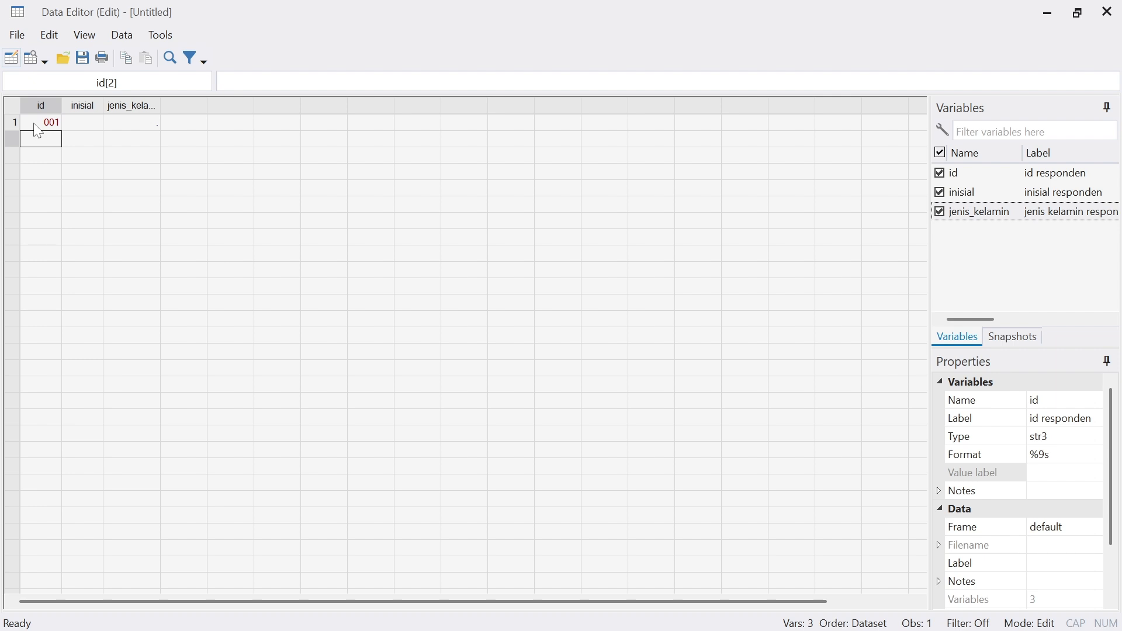
pyautogui.write('002')
pyautogui.press('Return')
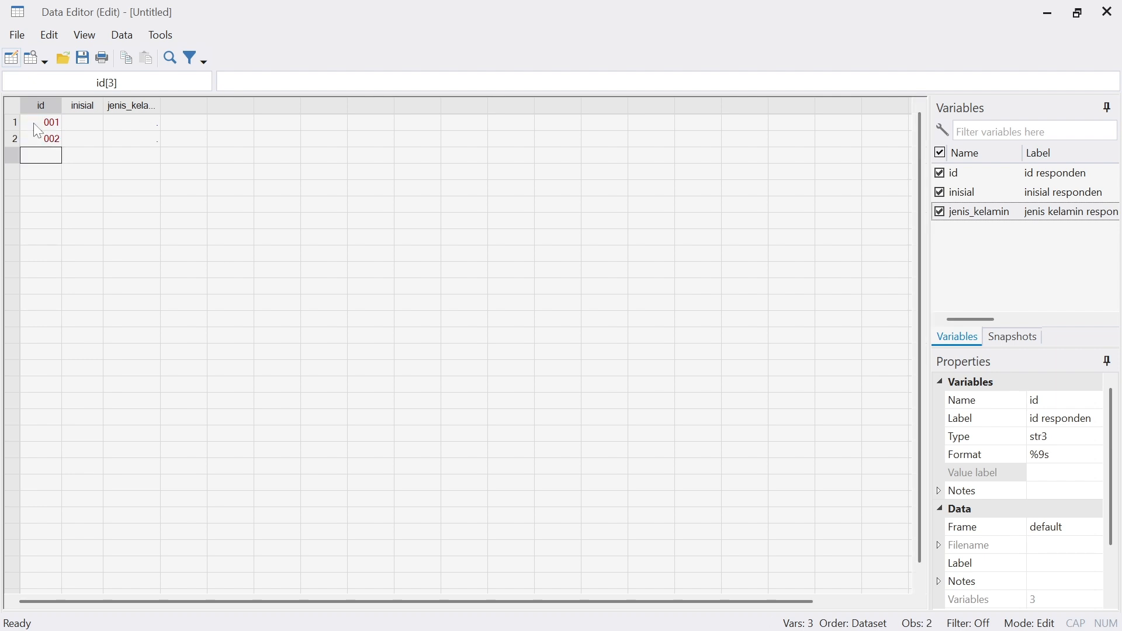
pyautogui.write('003')
pyautogui.press('Return')
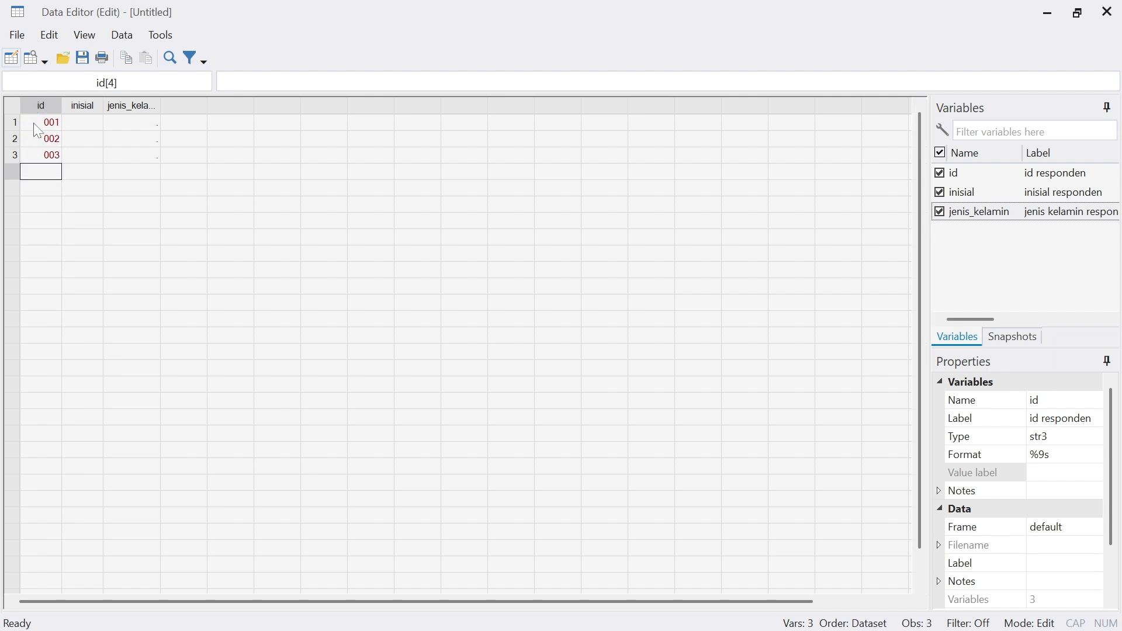
# Step: Enter 004 and 005 in rows 4 and 5 of the id column
pyautogui.write('004')
pyautogui.press('Return')
pyautogui.write('005')
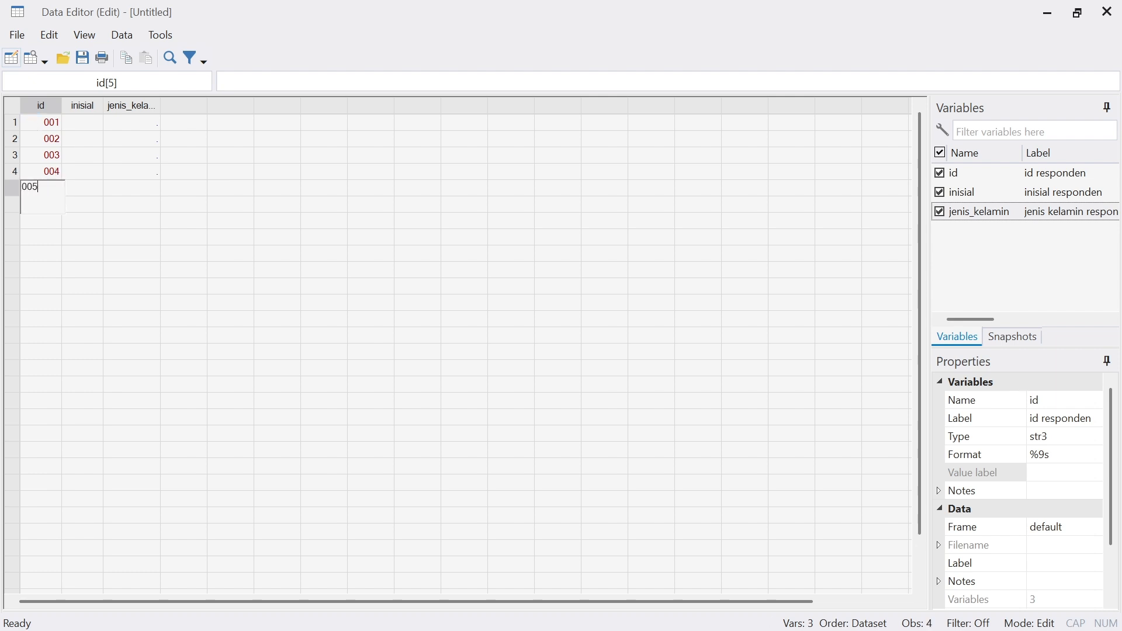
pyautogui.press('Tab')
# Step: Enter IS in capitals in the first row of the inisial column
pyautogui.press('Up')
pyautogui.press('Up')
pyautogui.press('Up')
pyautogui.press('Up')
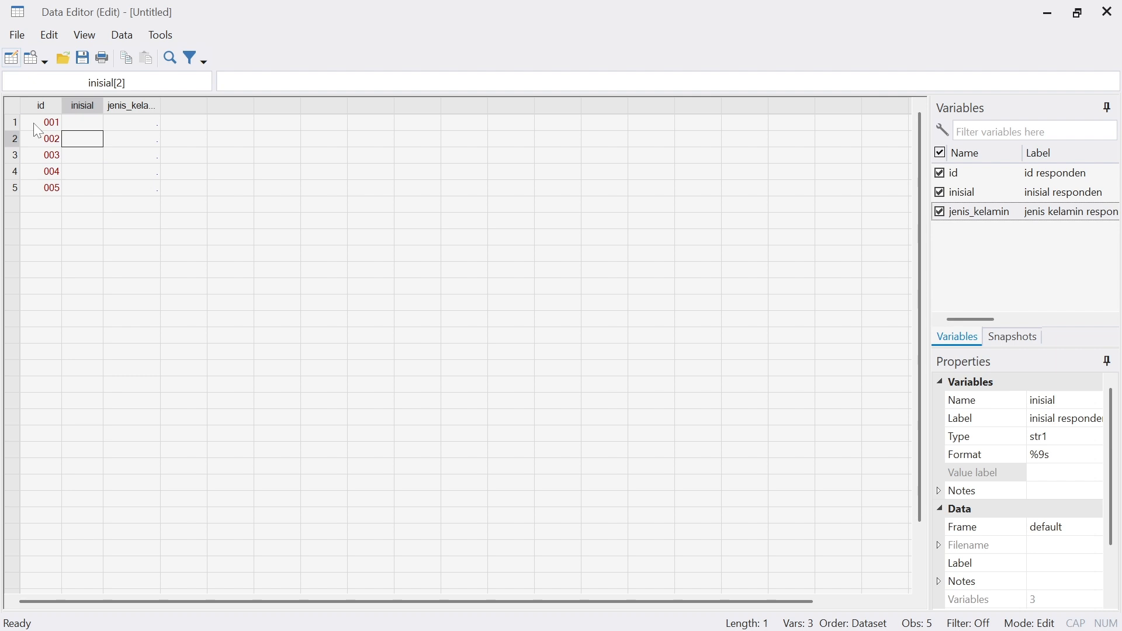
pyautogui.write('4')
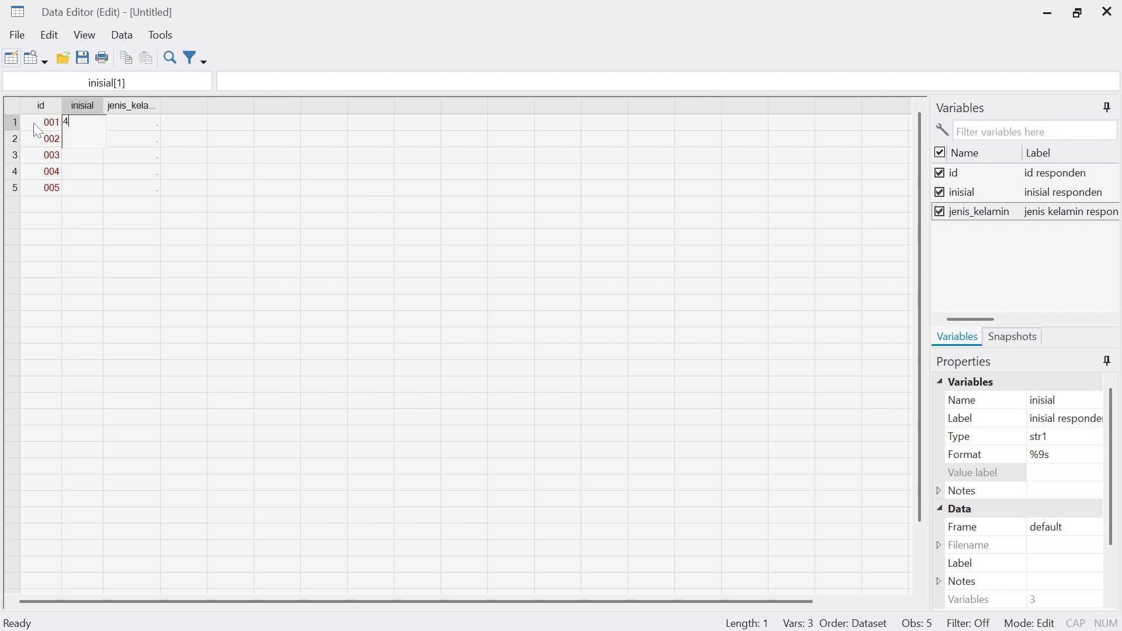
pyautogui.write('is')
pyautogui.press('Return')
pyautogui.press('Up')
pyautogui.press('BackSpace')
pyautogui.press('capslock')
pyautogui.write('IS')
pyautogui.press('Return')
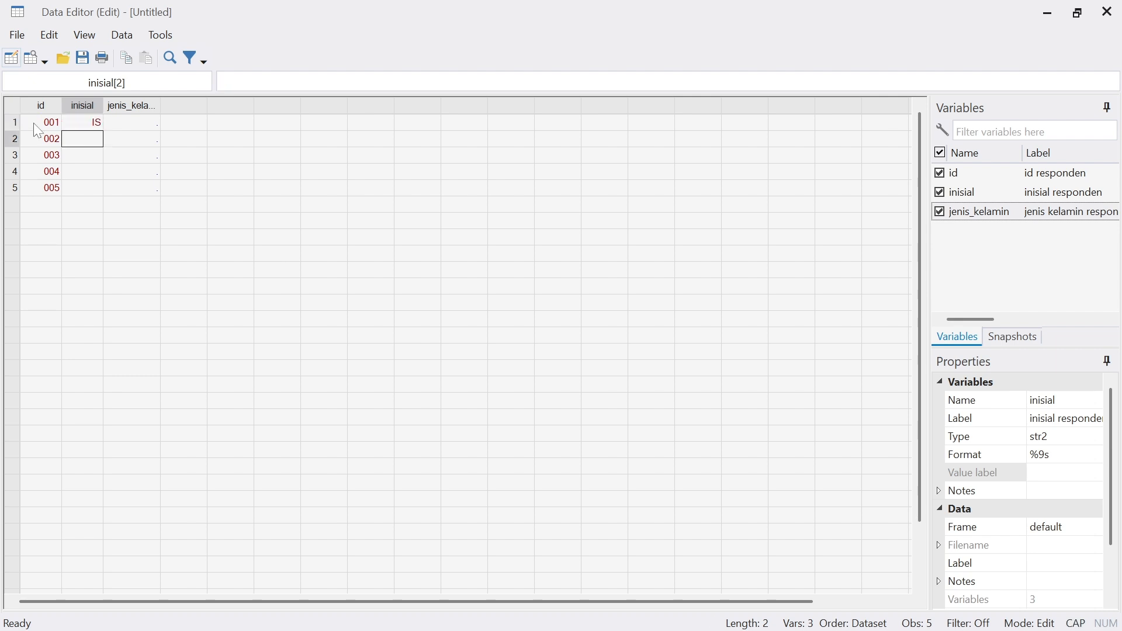
# Step: Enter AB, BU, CD and OP in rows 2 to 5 of the inisial column
pyautogui.write('AB')
pyautogui.press('Return')
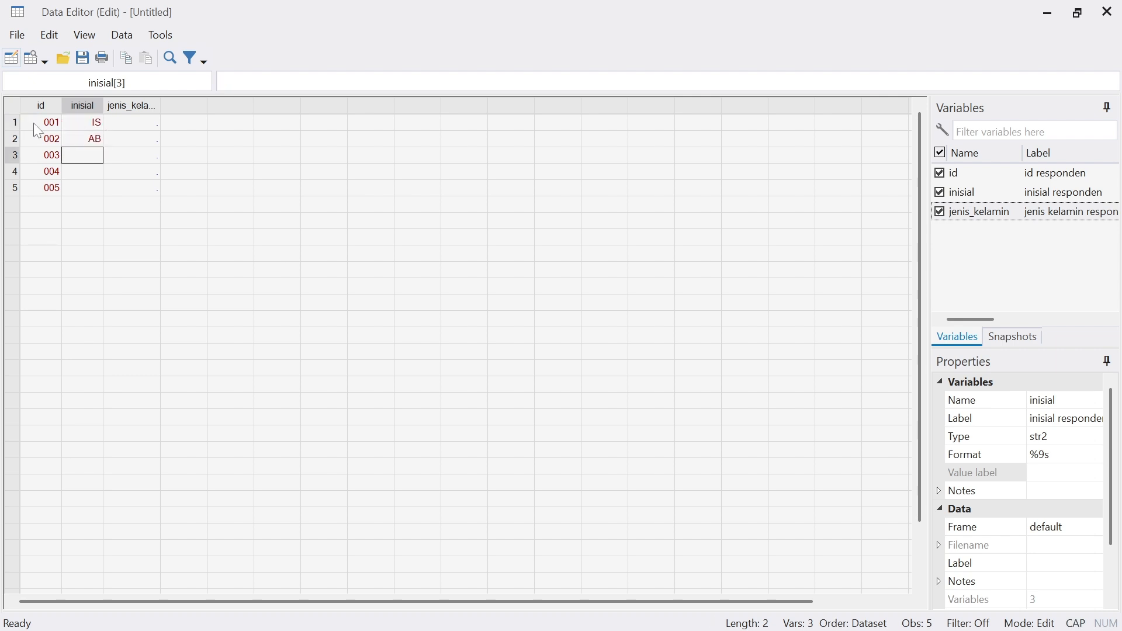
pyautogui.write('BU')
pyautogui.press('Return')
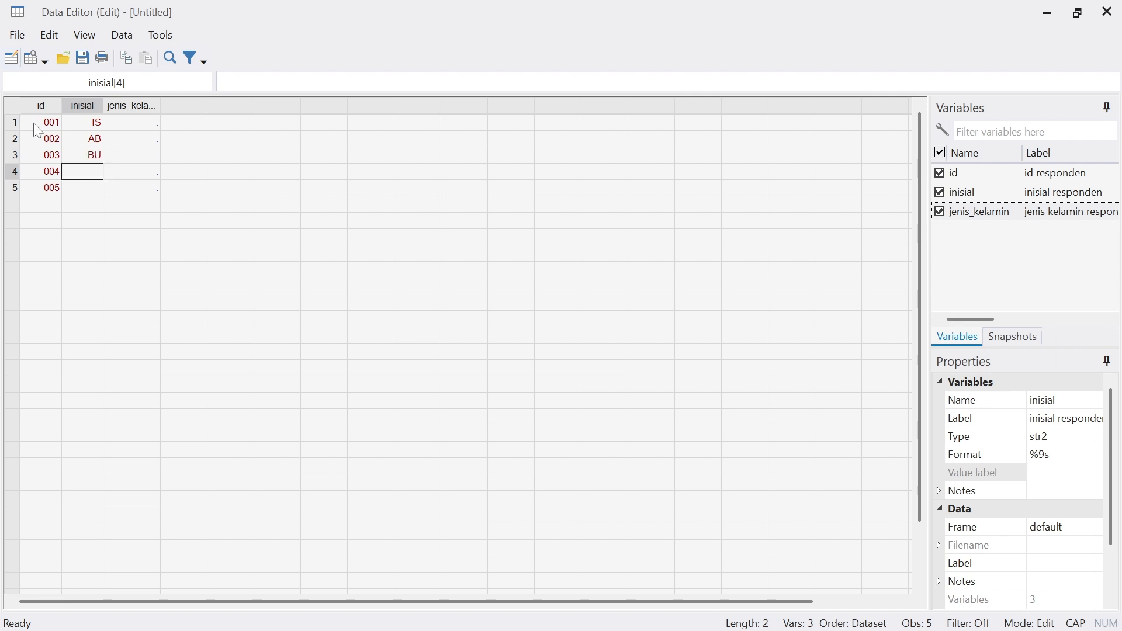
pyautogui.write('CD')
pyautogui.press('Return')
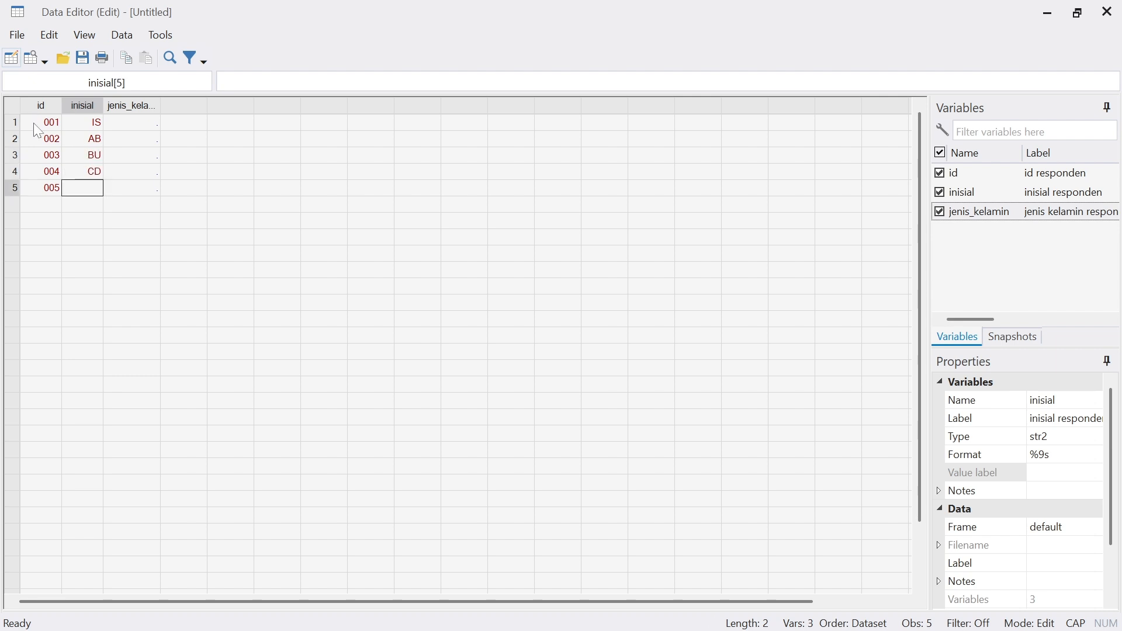
pyautogui.write('OP')
pyautogui.press('Tab')
# Step: Enter the codes 2, 1 and 2 in the first three rows of the jenis_kelamin column
pyautogui.press('Up')
pyautogui.press('Up')
pyautogui.press('Up')
pyautogui.press('Up')
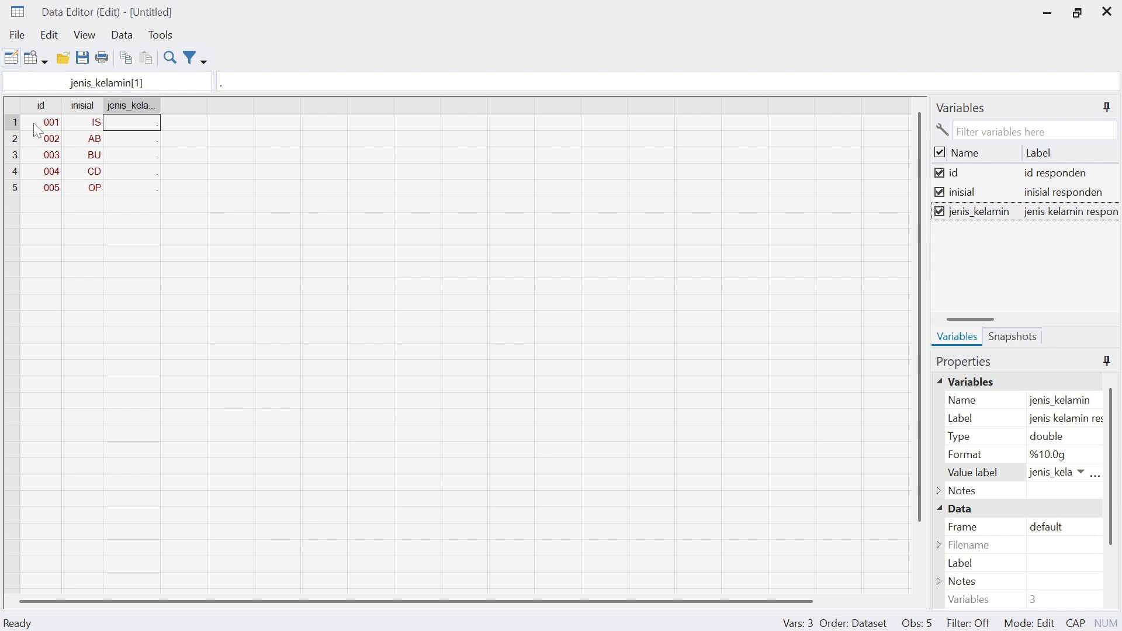
pyautogui.write('2')
pyautogui.press('Return')
pyautogui.write('1')
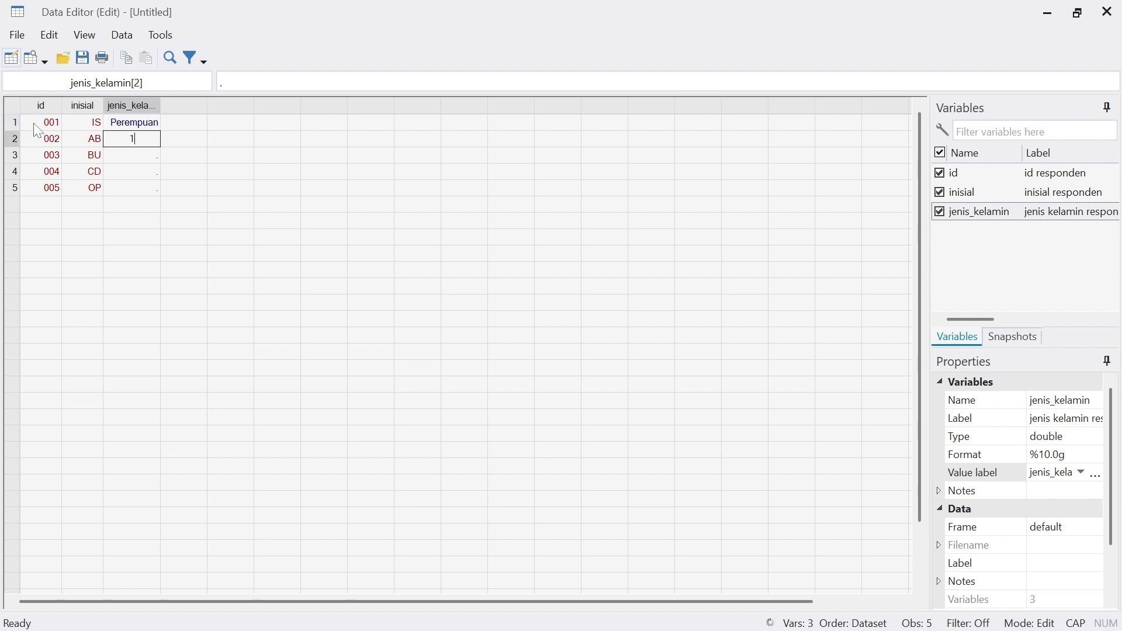
pyautogui.press('Return')
pyautogui.write('2')
pyautogui.press('Return')
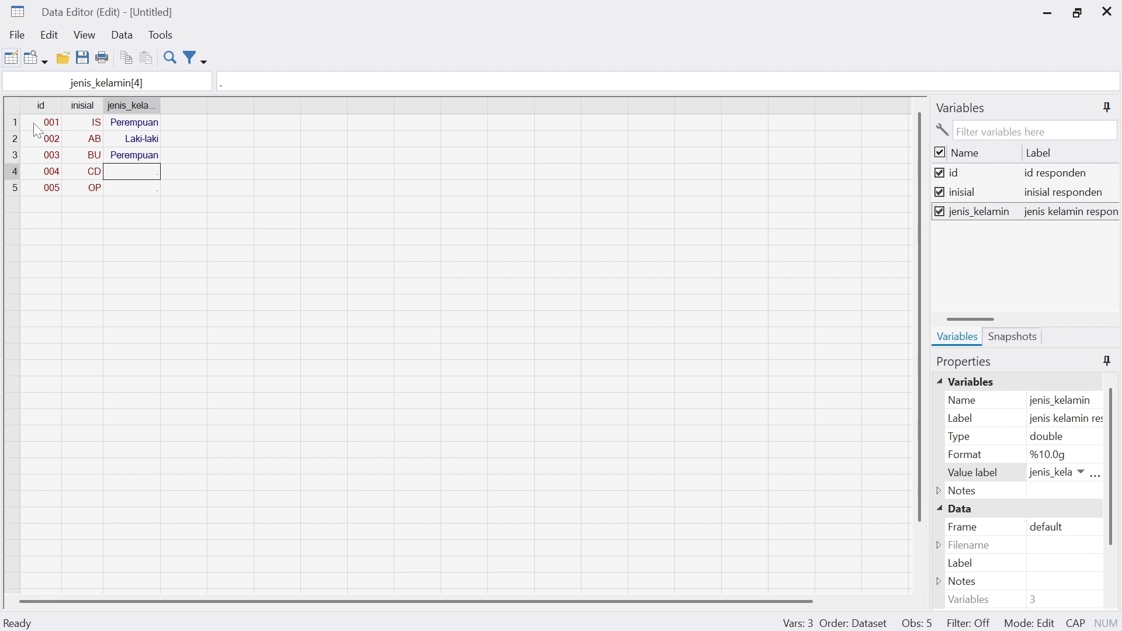
# Step: Enter the codes 2 and 1 in rows 4 and 5 of the jenis_kelamin column
pyautogui.write('2')
pyautogui.press('Return')
pyautogui.write('1')
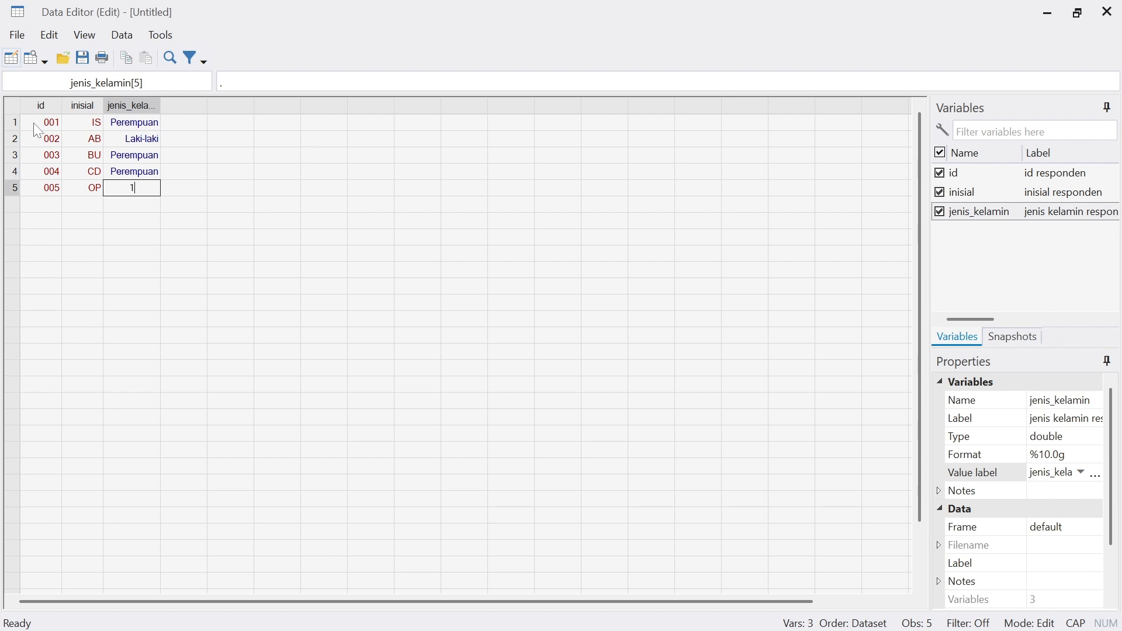
pyautogui.press('Return')
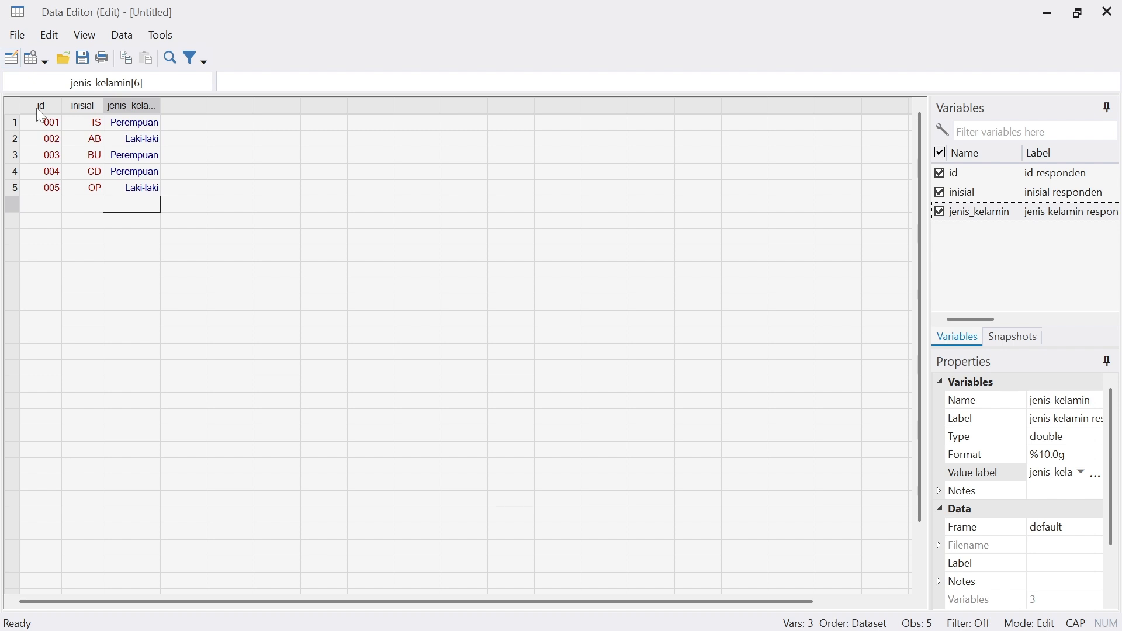
pyautogui.moveTo(38, 120); pyautogui.dragTo(49, 191)
pyautogui.click(82, 105)
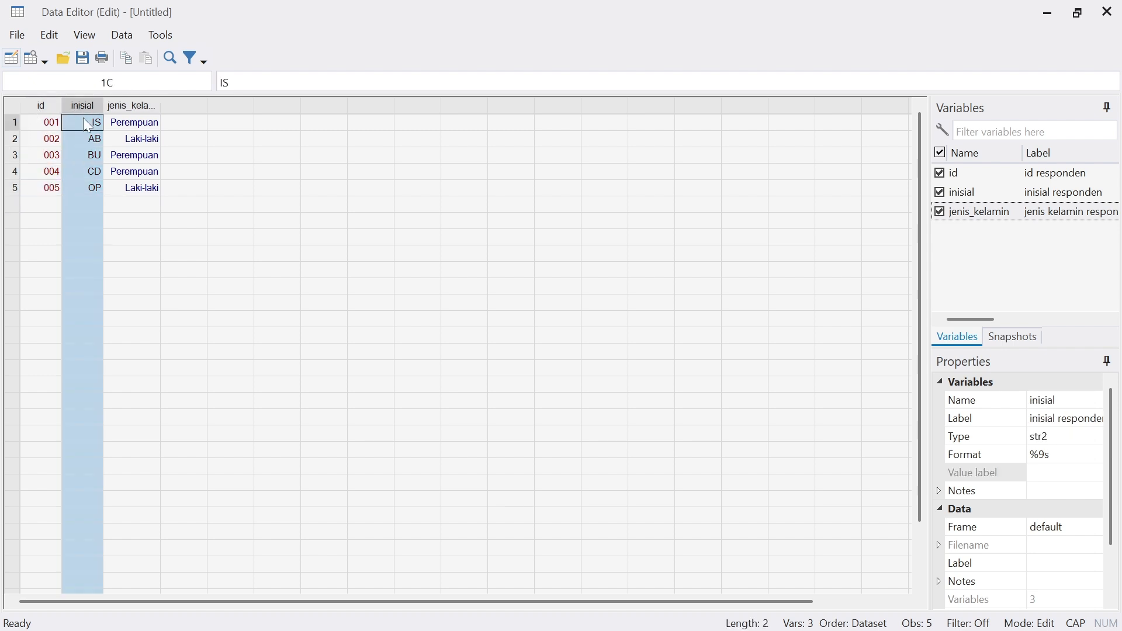
pyautogui.moveTo(83, 117); pyautogui.dragTo(98, 187)
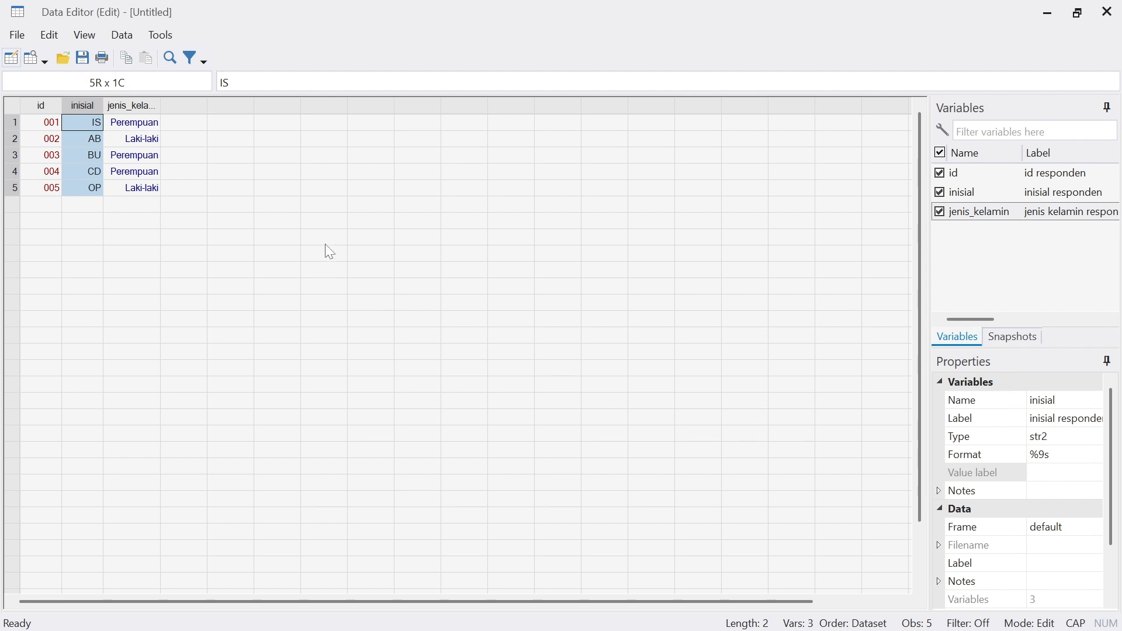
pyautogui.click(145, 111)
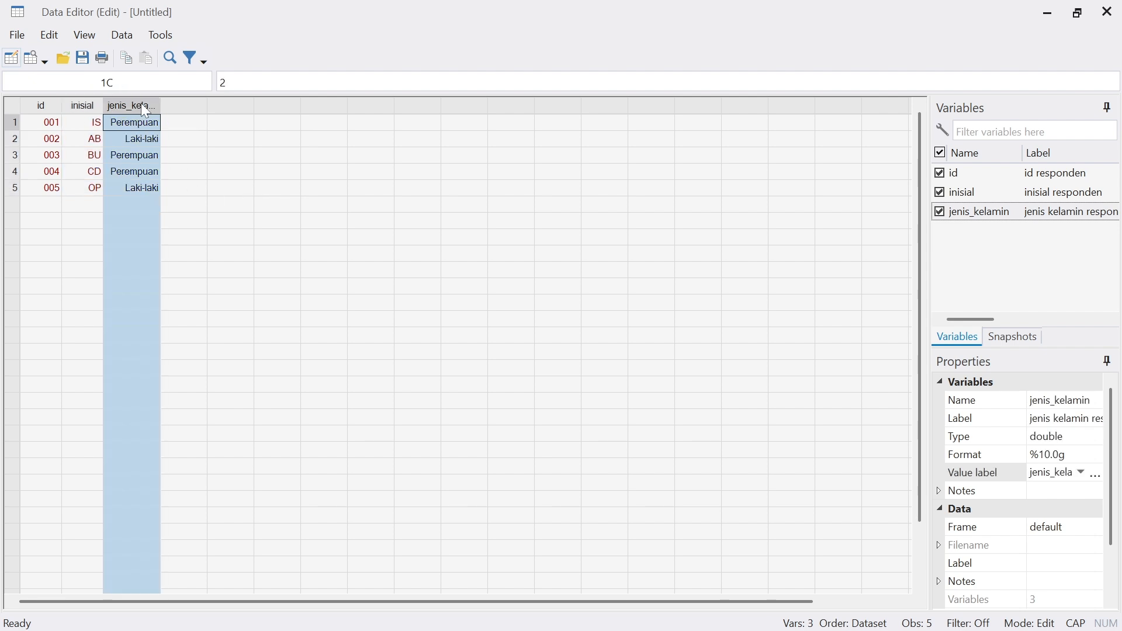
# Step: Turn off the display of all value labels to view the jenis_kelamin codes, and turn it back on
pyautogui.click(88, 37)
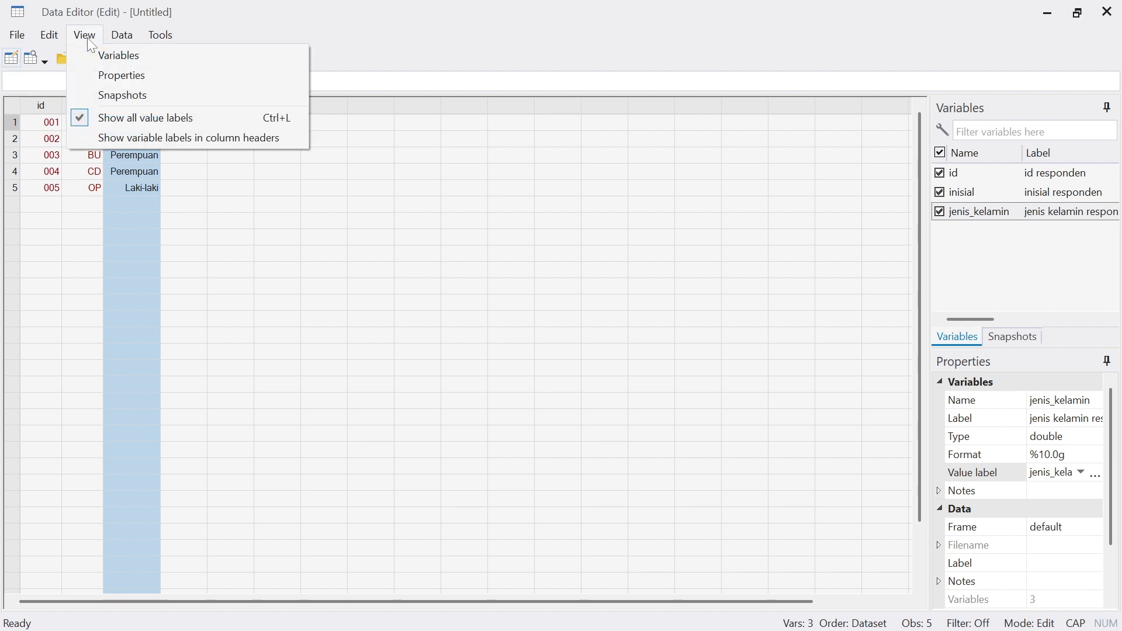
pyautogui.click(76, 121)
pyautogui.click(204, 176)
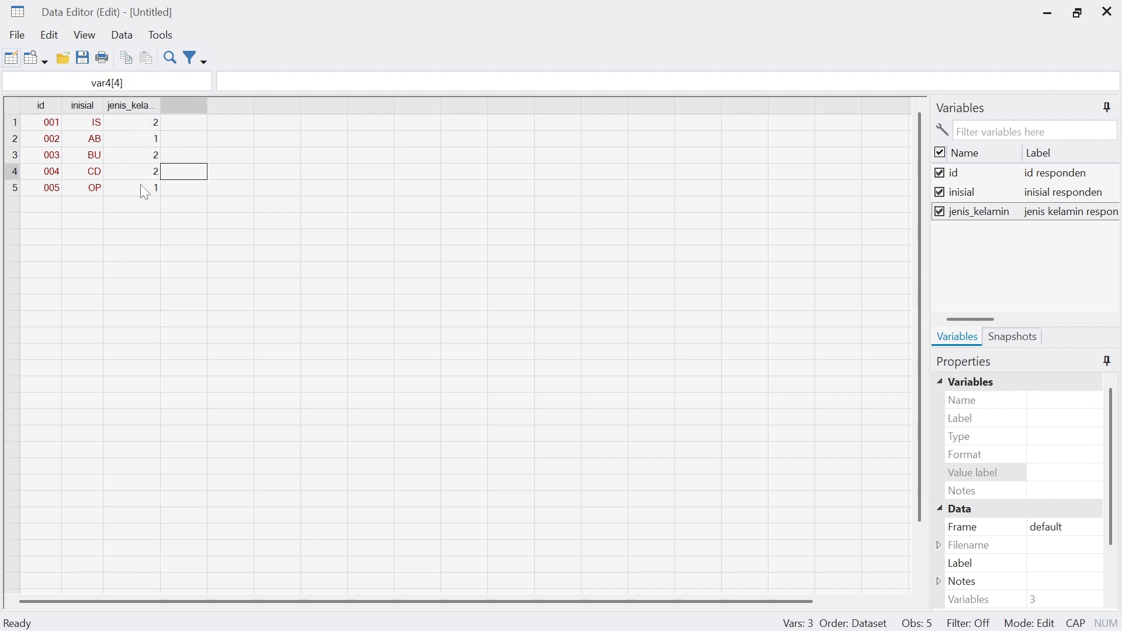
pyautogui.click(83, 37)
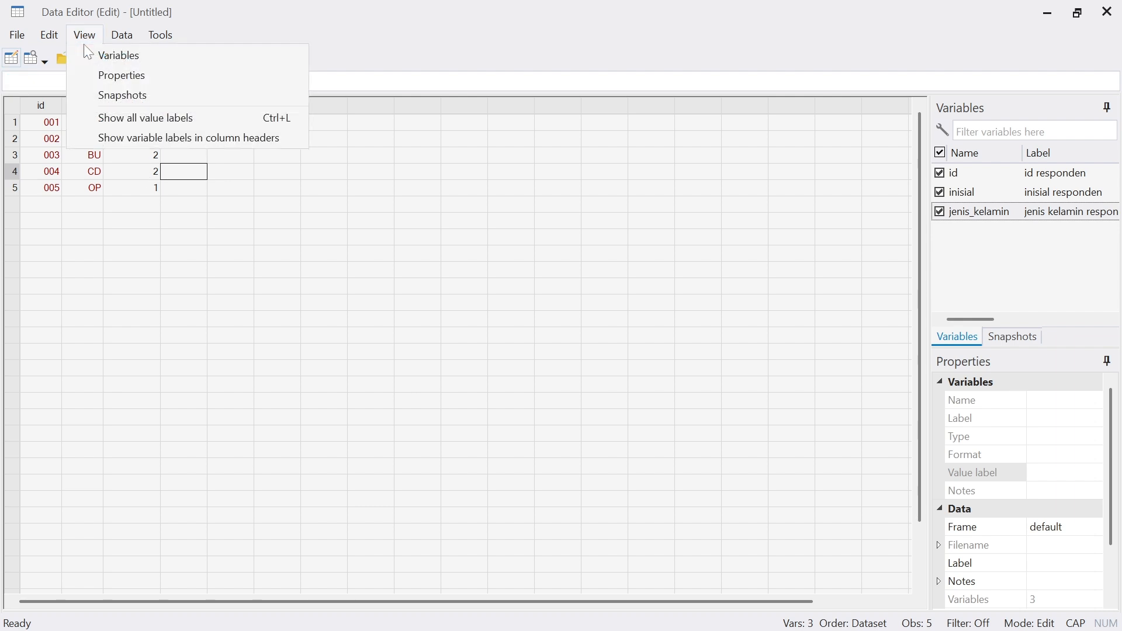
pyautogui.click(157, 118)
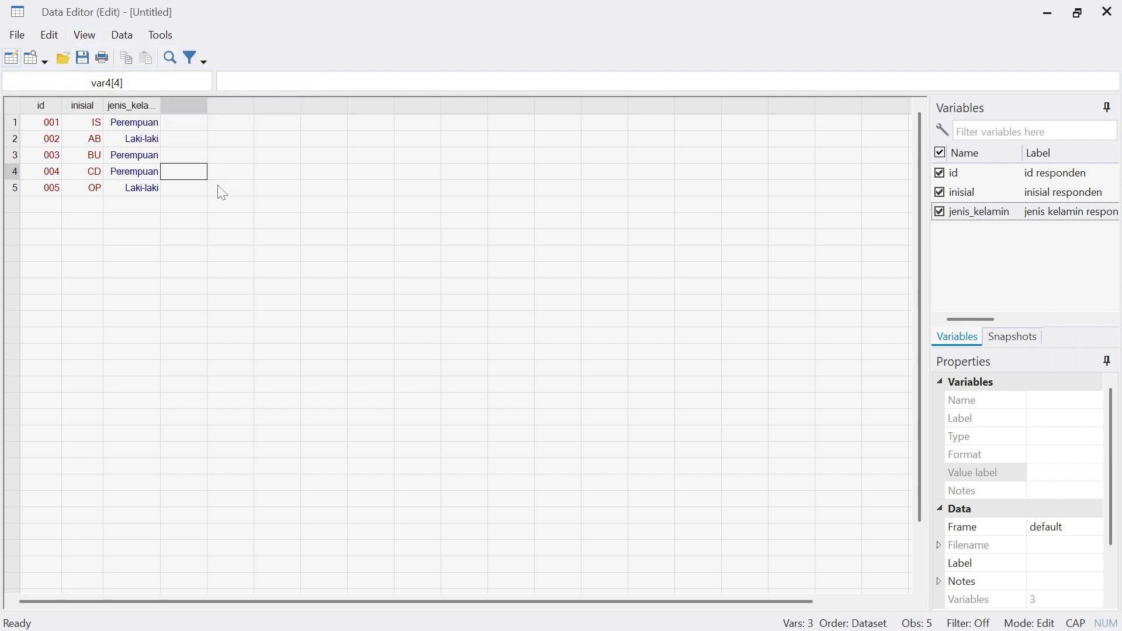
pyautogui.click(276, 208)
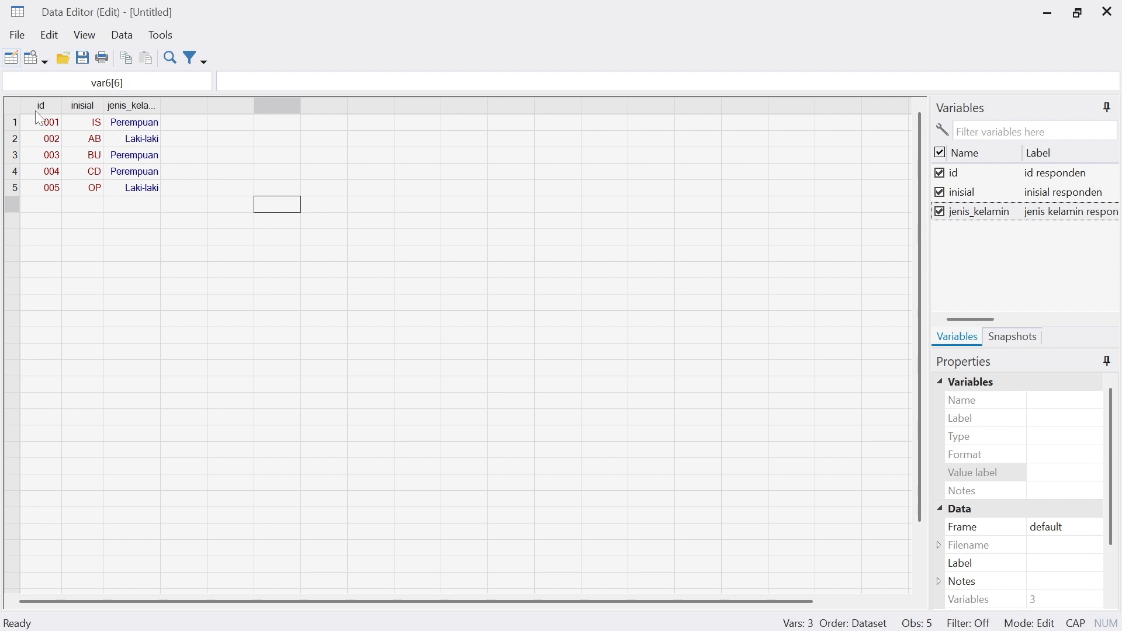
pyautogui.click(182, 109)
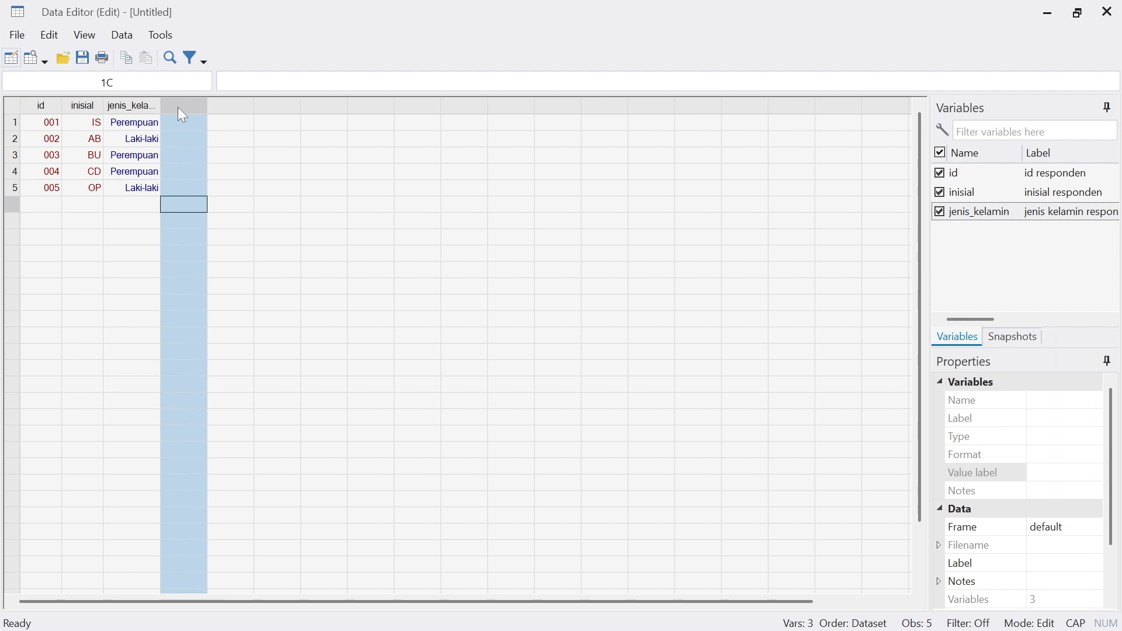
pyautogui.rightClick(179, 109)
pyautogui.moveTo(269, 206)
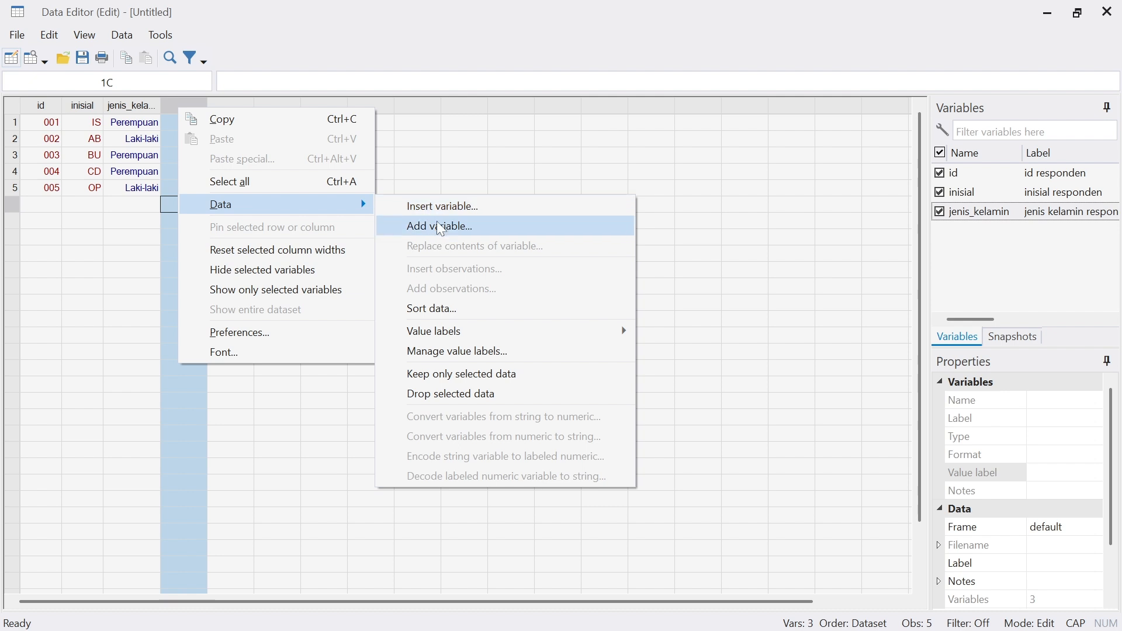
pyautogui.click(428, 176)
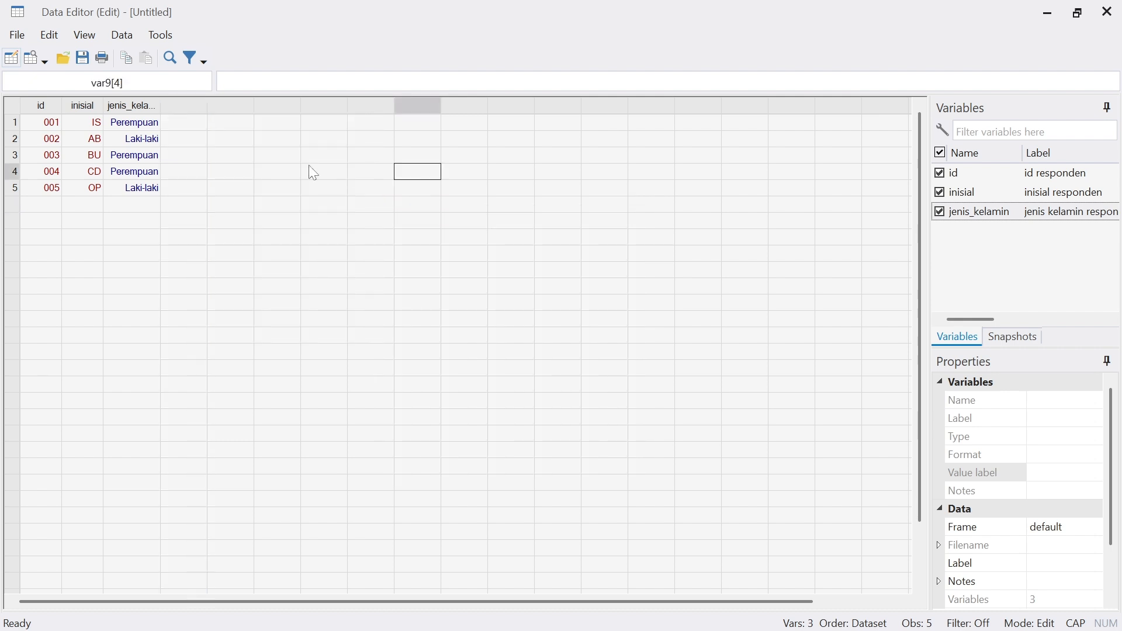
pyautogui.click(135, 107)
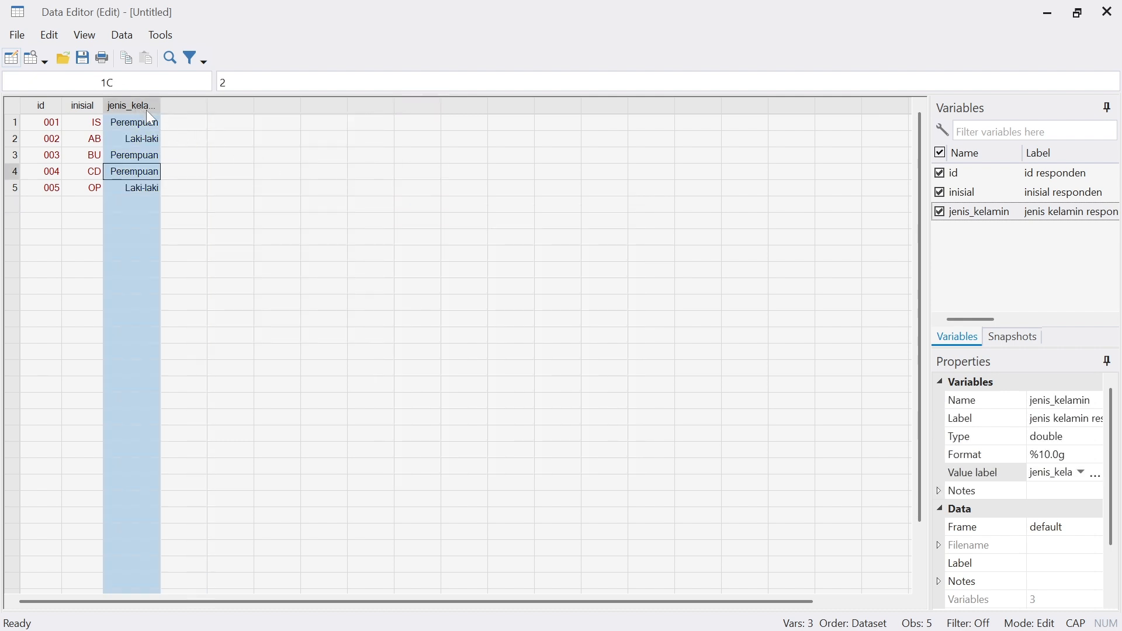
pyautogui.click(79, 107)
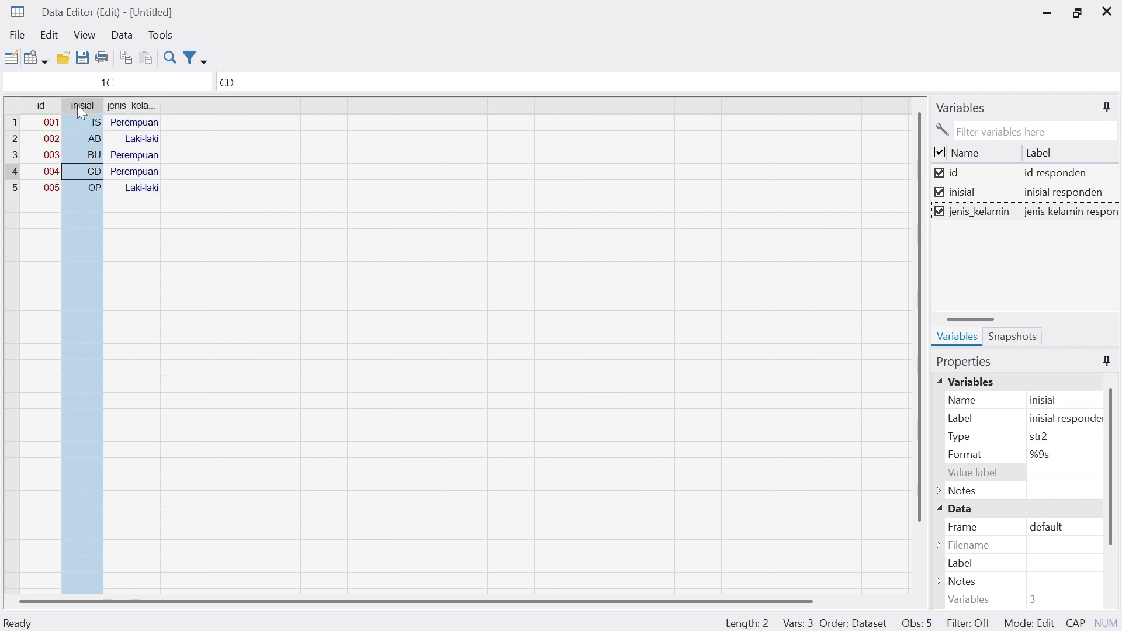
pyautogui.click(121, 107)
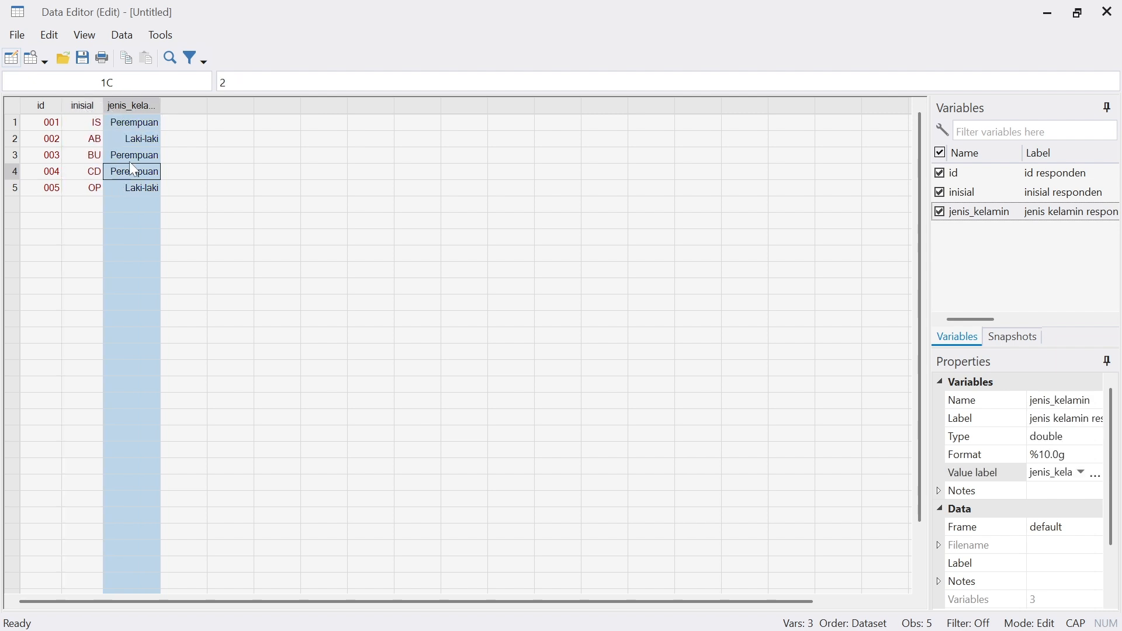
# Step: Add an int variable named usia at the end of the dataset, filled with missing data, and close the variable creation dialog
pyautogui.click(181, 106)
pyautogui.rightClick(181, 108)
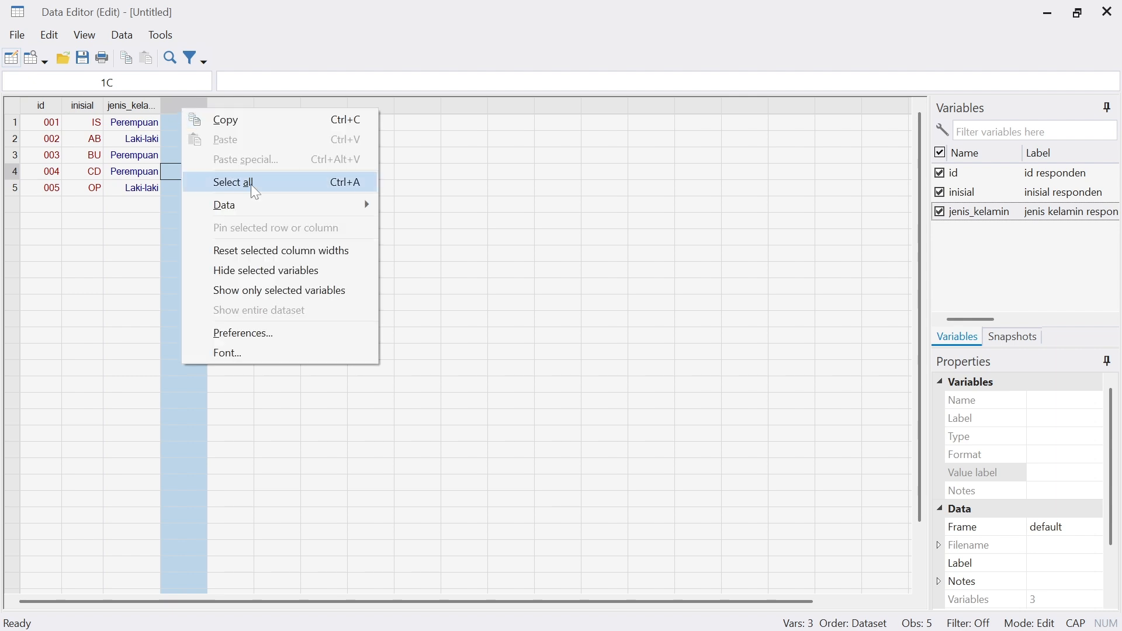
pyautogui.moveTo(255, 207)
pyautogui.click(467, 207)
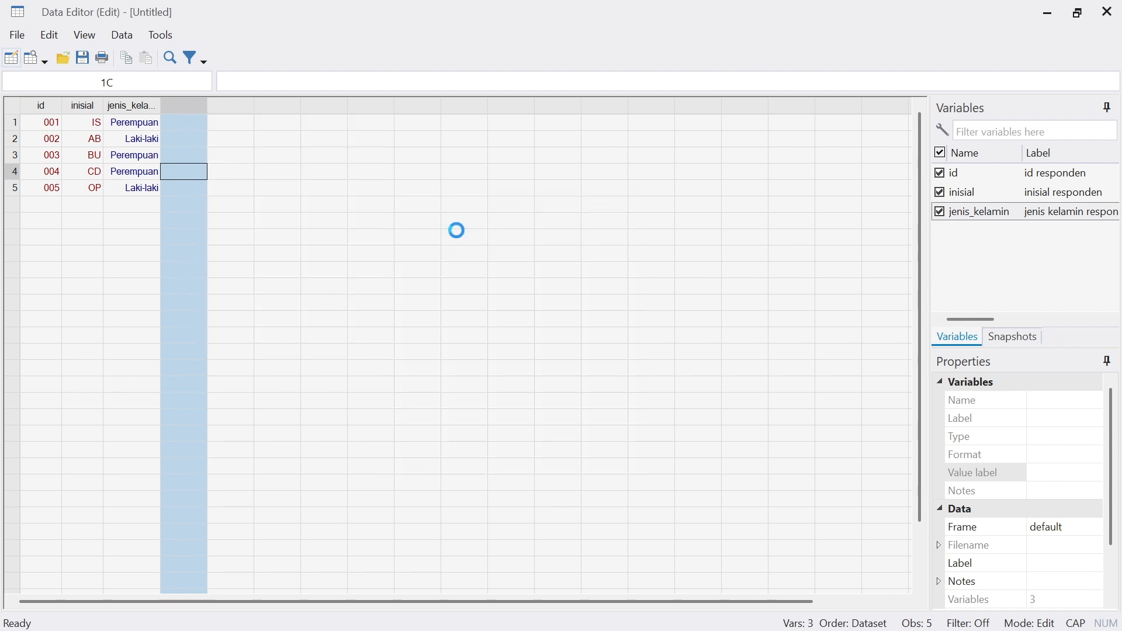
pyautogui.click(502, 232)
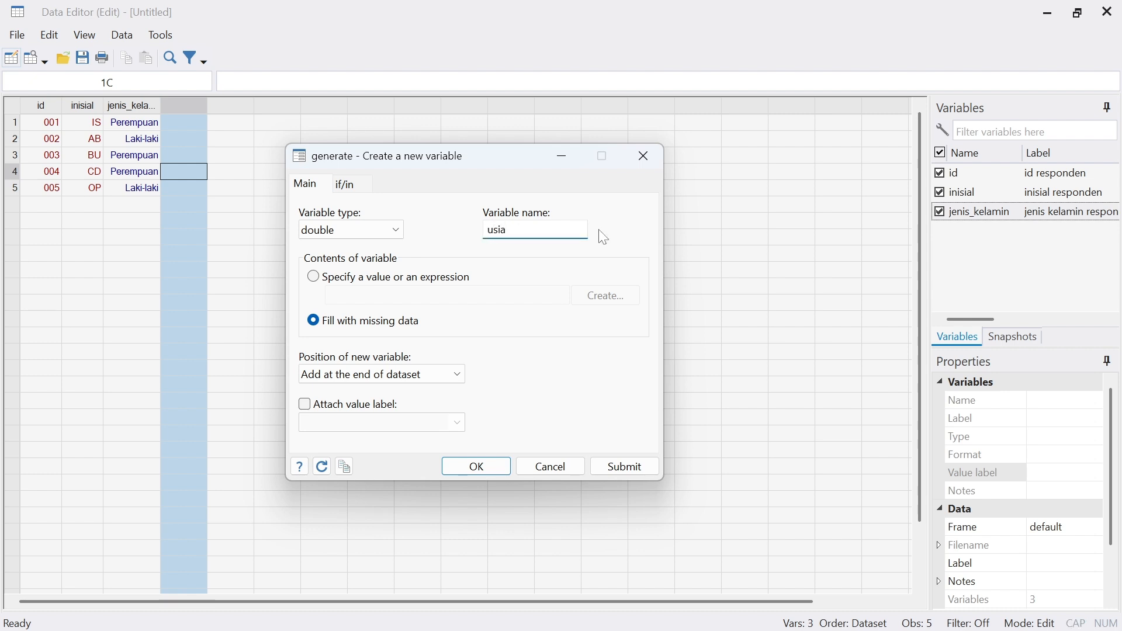
pyautogui.click(397, 234)
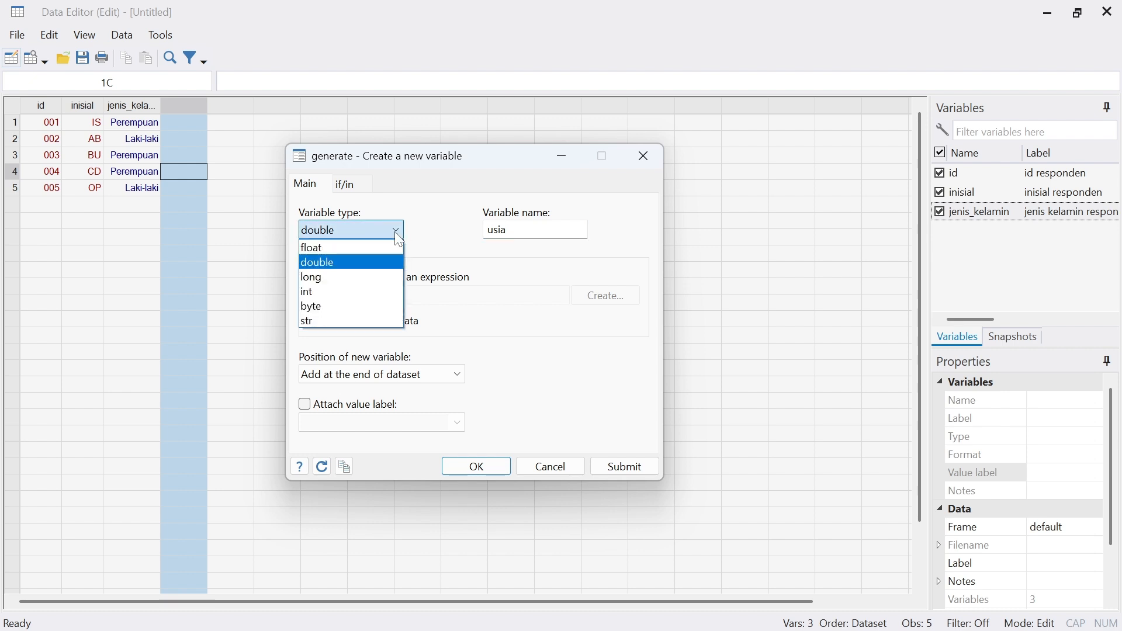
pyautogui.click(351, 292)
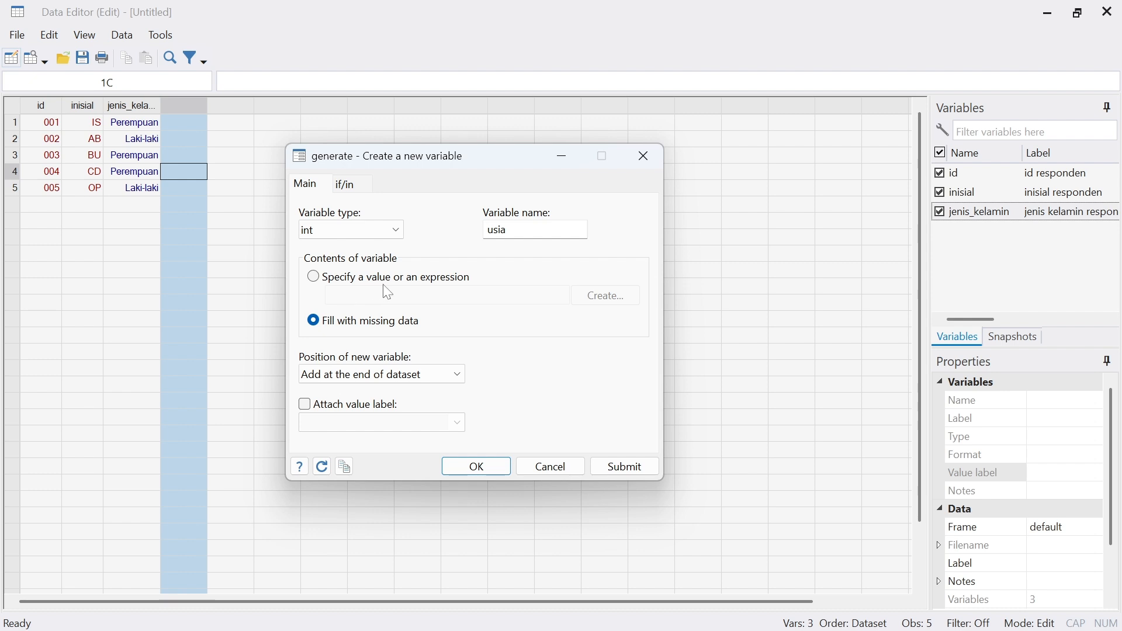
pyautogui.click(644, 475)
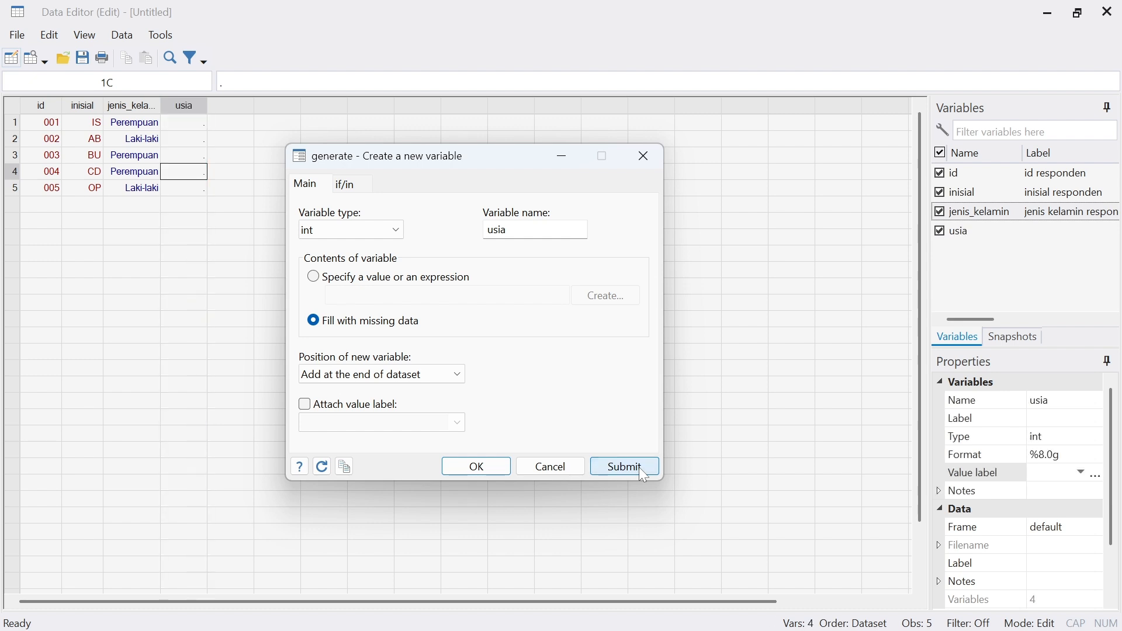
pyautogui.click(497, 468)
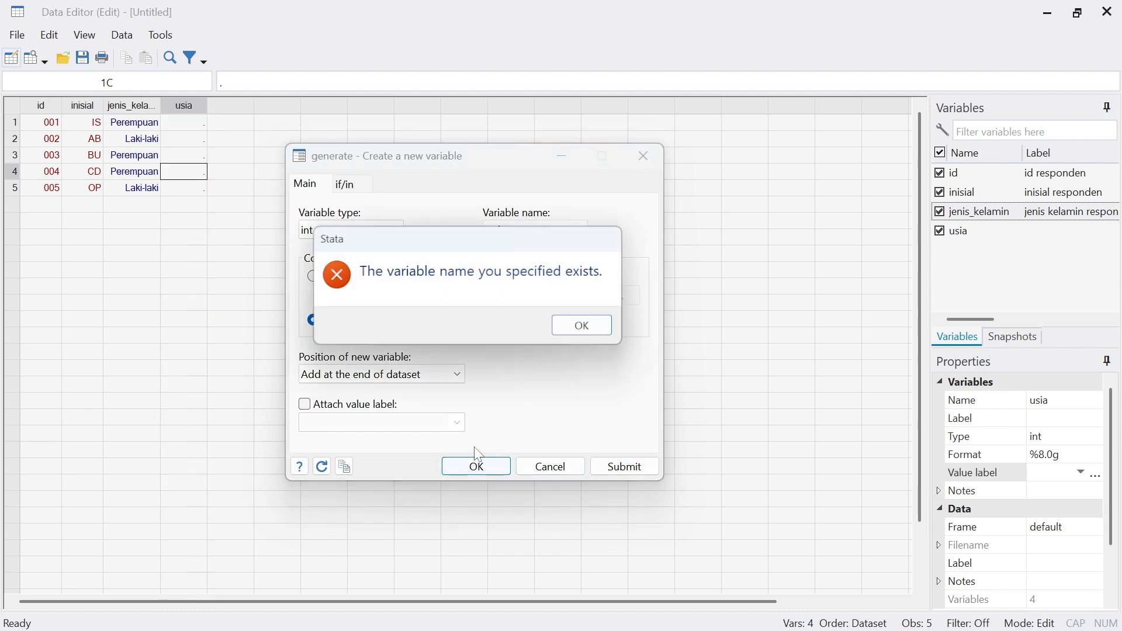
pyautogui.click(567, 337)
pyautogui.click(645, 157)
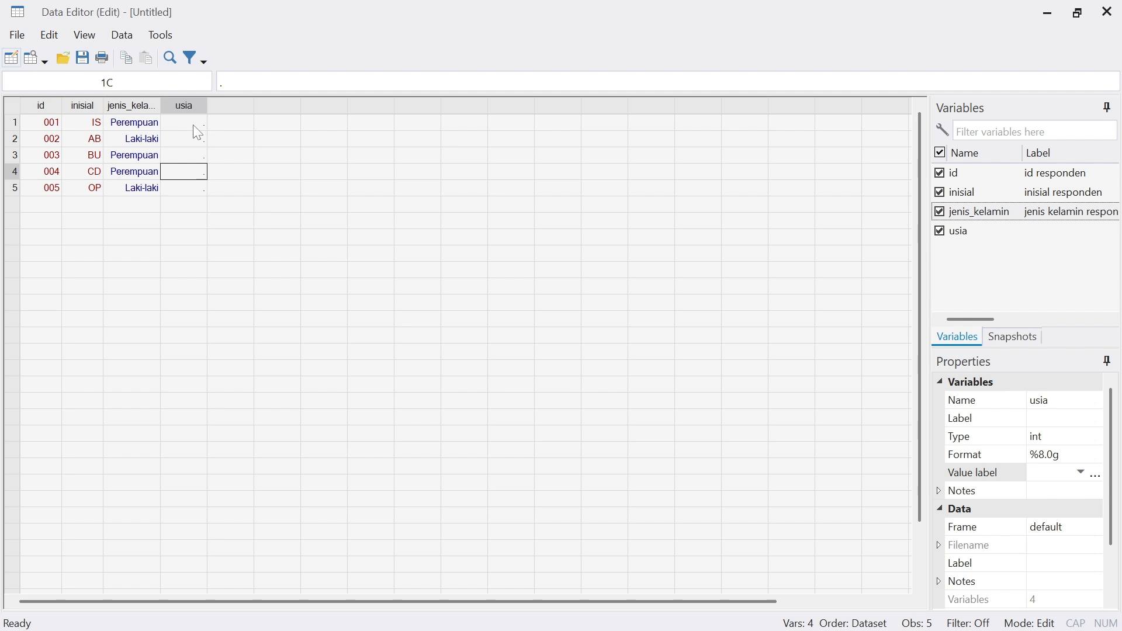
# Step: Enter the ages 32, 35, 30, 39 and 31 in rows 1 to 5 of the usia column
pyautogui.click(197, 125)
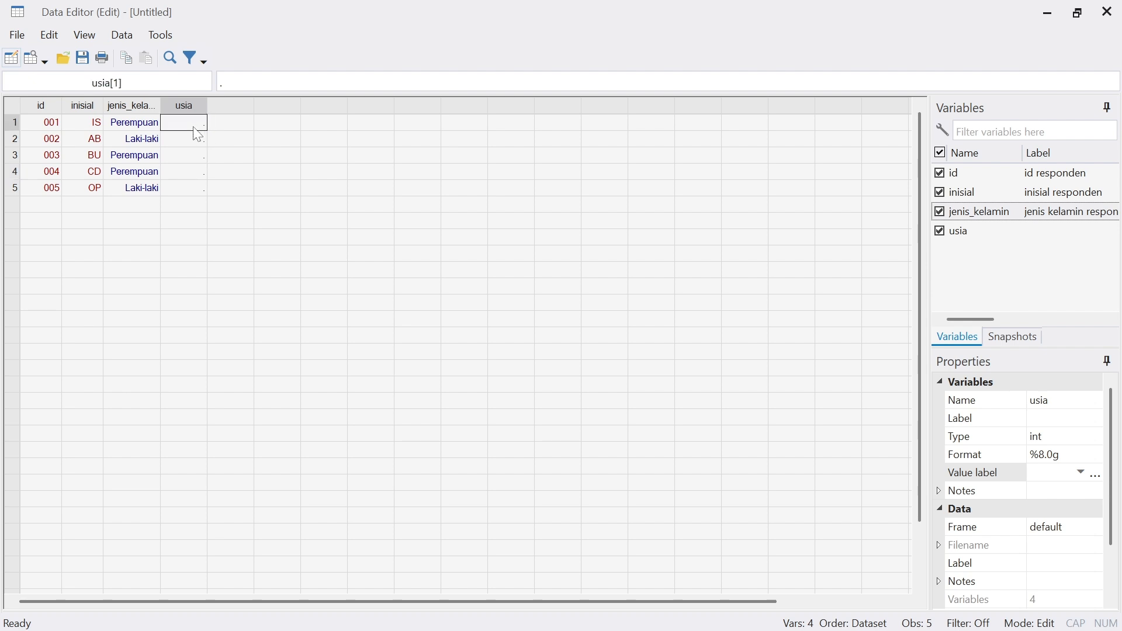
pyautogui.write('32')
pyautogui.press('Return')
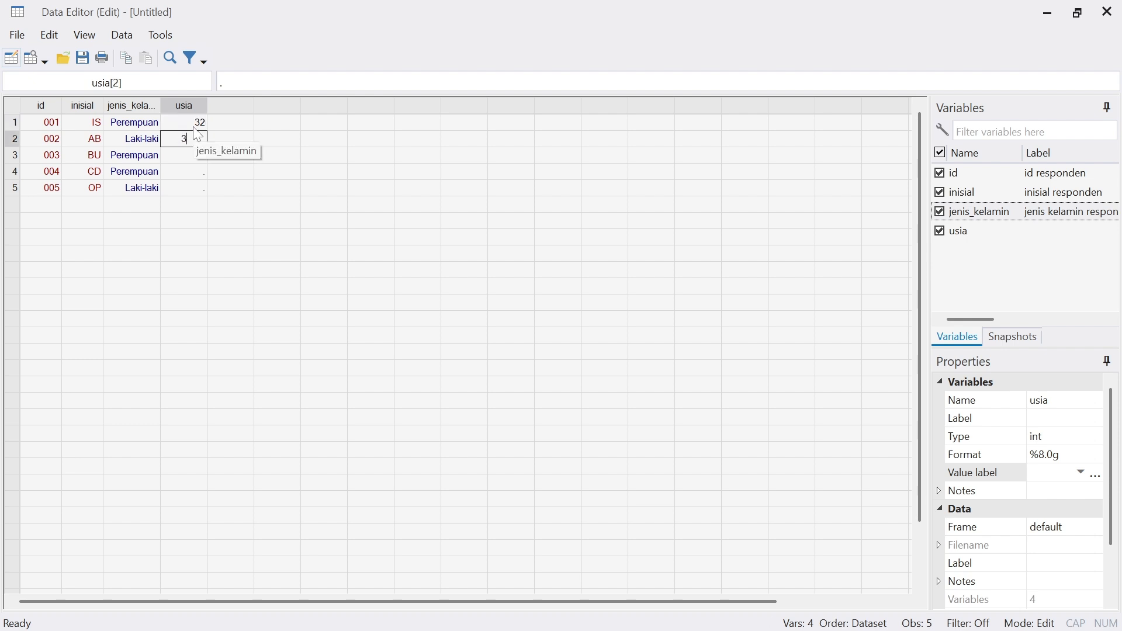
pyautogui.write('35')
pyautogui.press('Return')
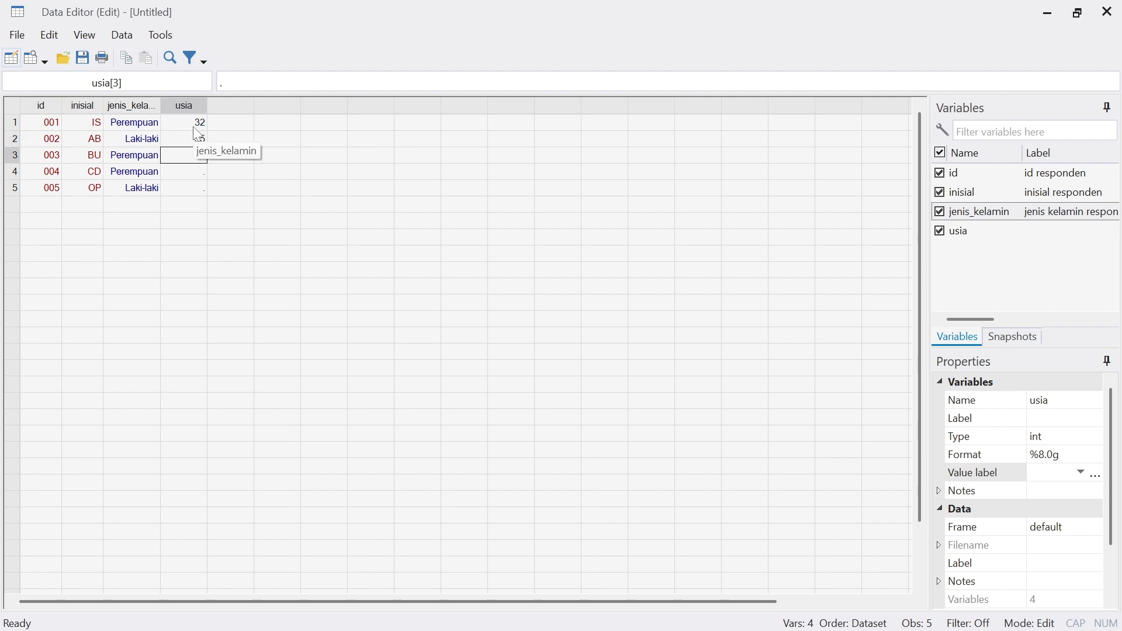
pyautogui.press('Return')
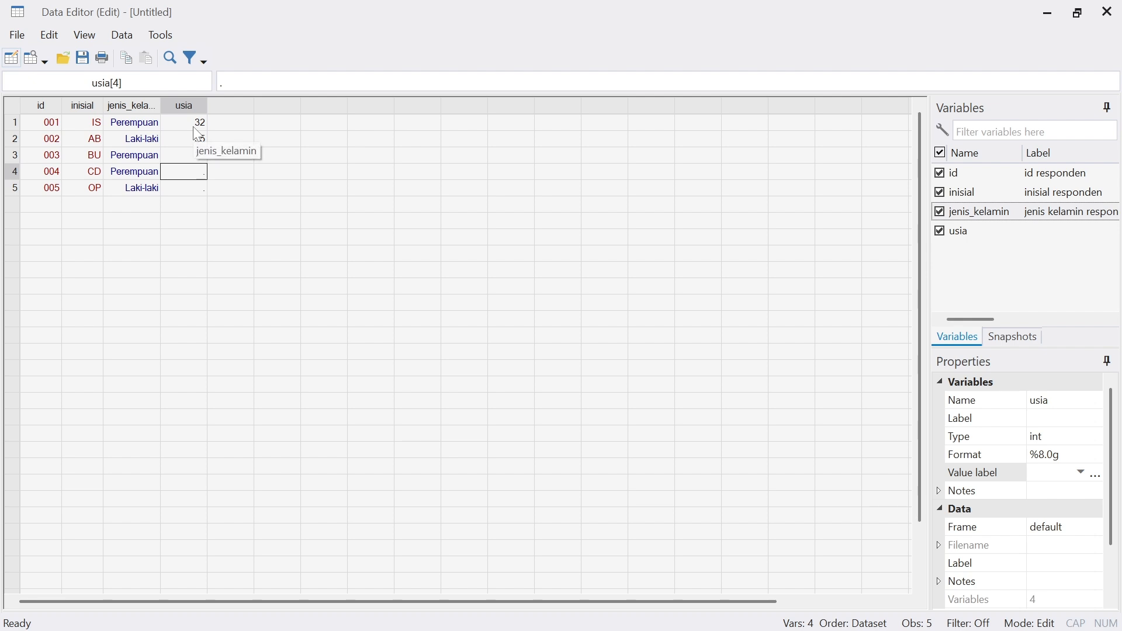
pyautogui.write('39')
pyautogui.press('Return')
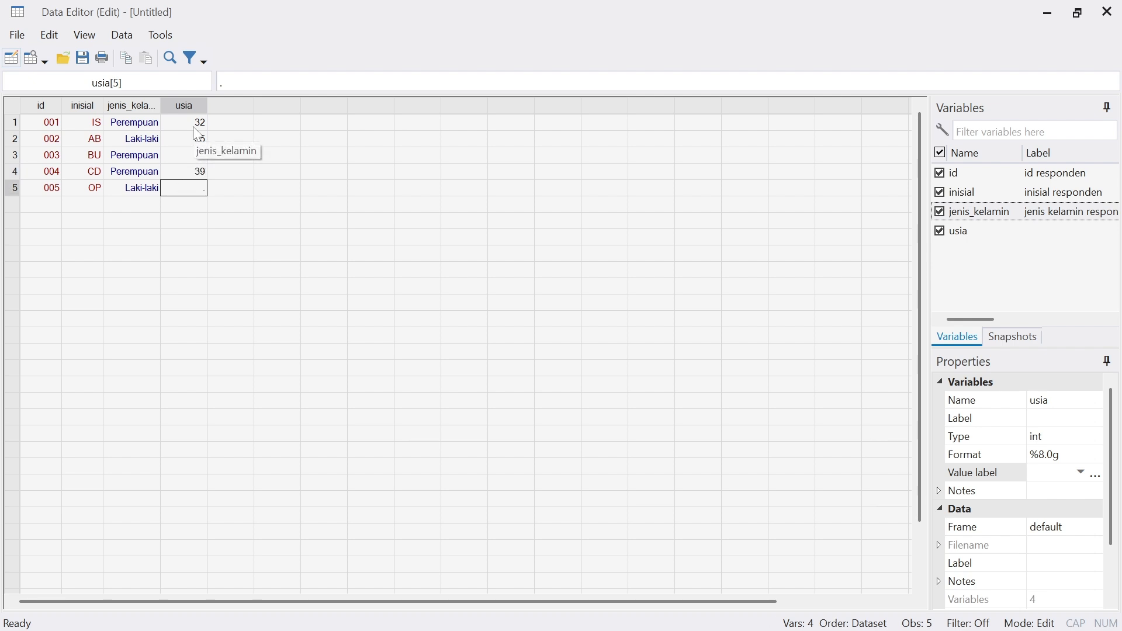
pyautogui.write('31')
pyautogui.press('Return')
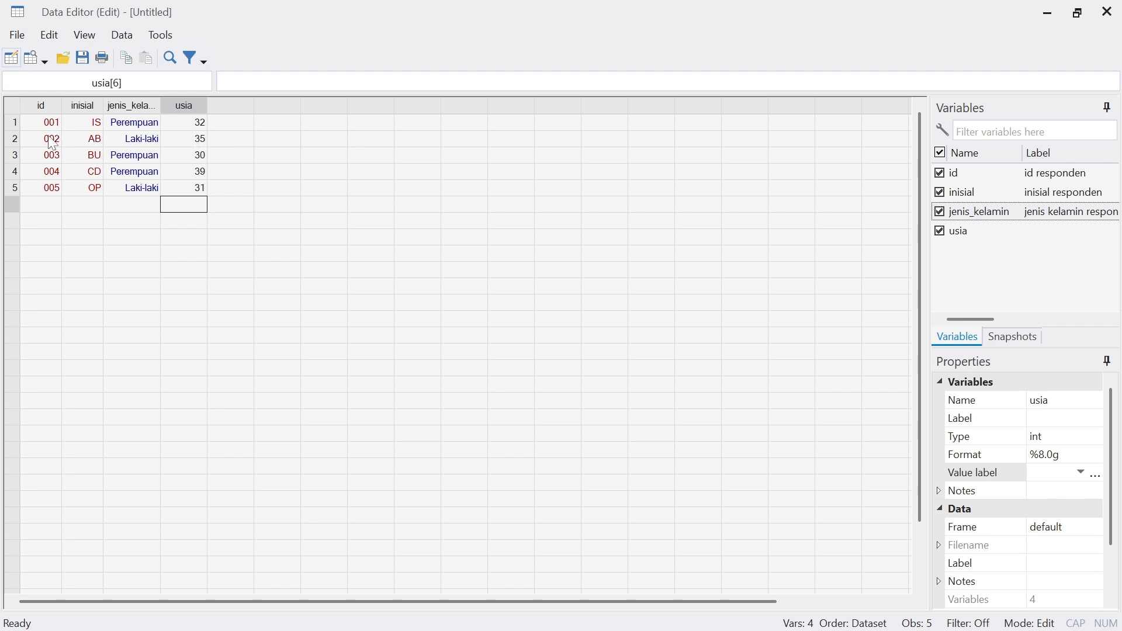
# Step: Highlight the five entries of the id, jenis_kelamin and usia columns in turn to review the entered data
pyautogui.moveTo(51, 123); pyautogui.dragTo(51, 188)
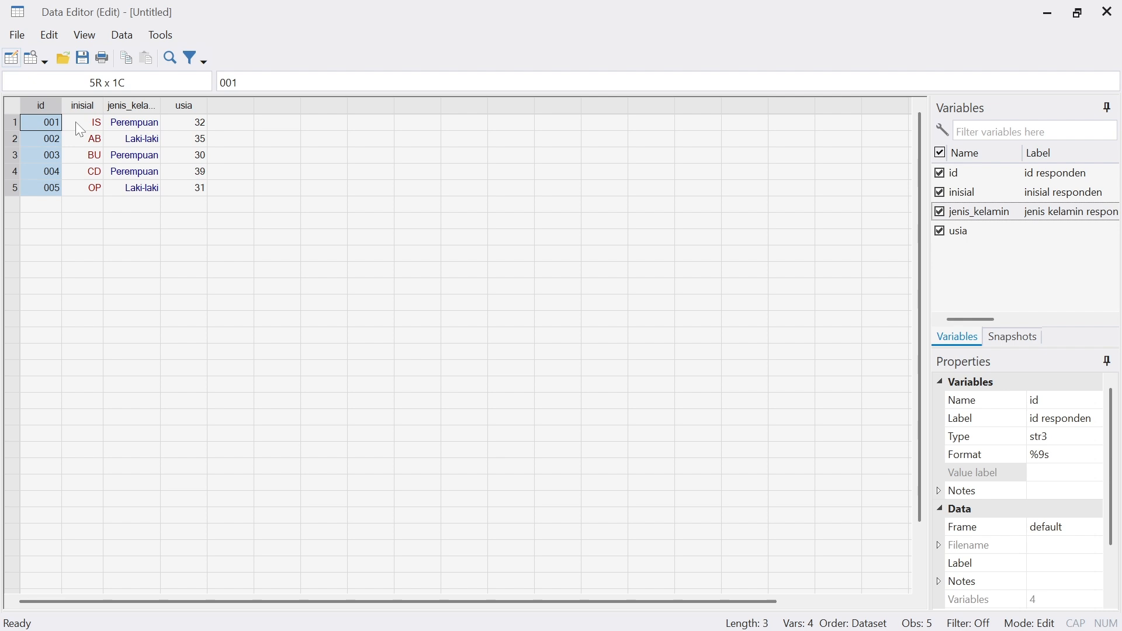
pyautogui.moveTo(124, 124); pyautogui.dragTo(123, 190)
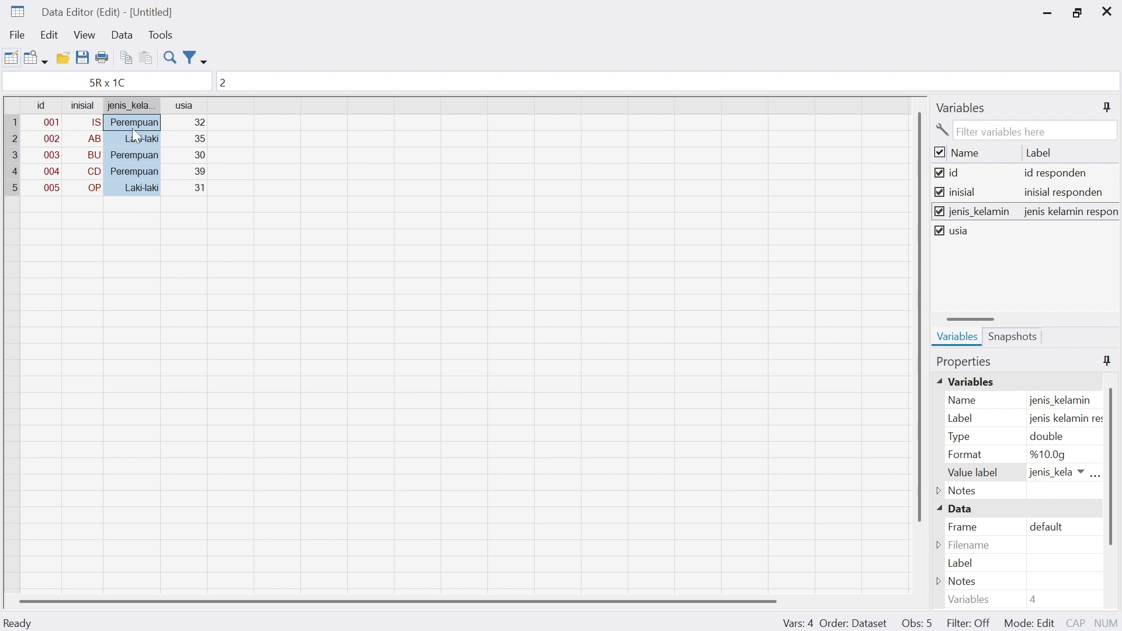
pyautogui.click(184, 109)
pyautogui.moveTo(189, 124); pyautogui.dragTo(201, 188)
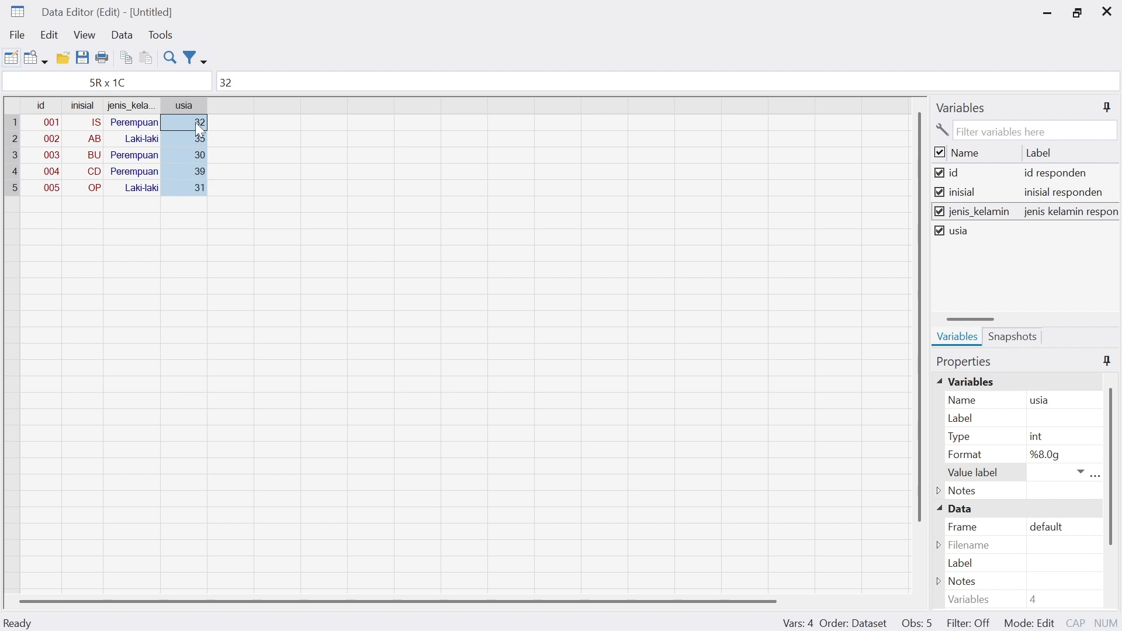
pyautogui.moveTo(196, 121); pyautogui.dragTo(201, 192)
pyautogui.click(220, 270)
# Step: Hide all value labels to check the numeric codes behind the jenis_kelamin entries, and show the labels again
pyautogui.click(84, 36)
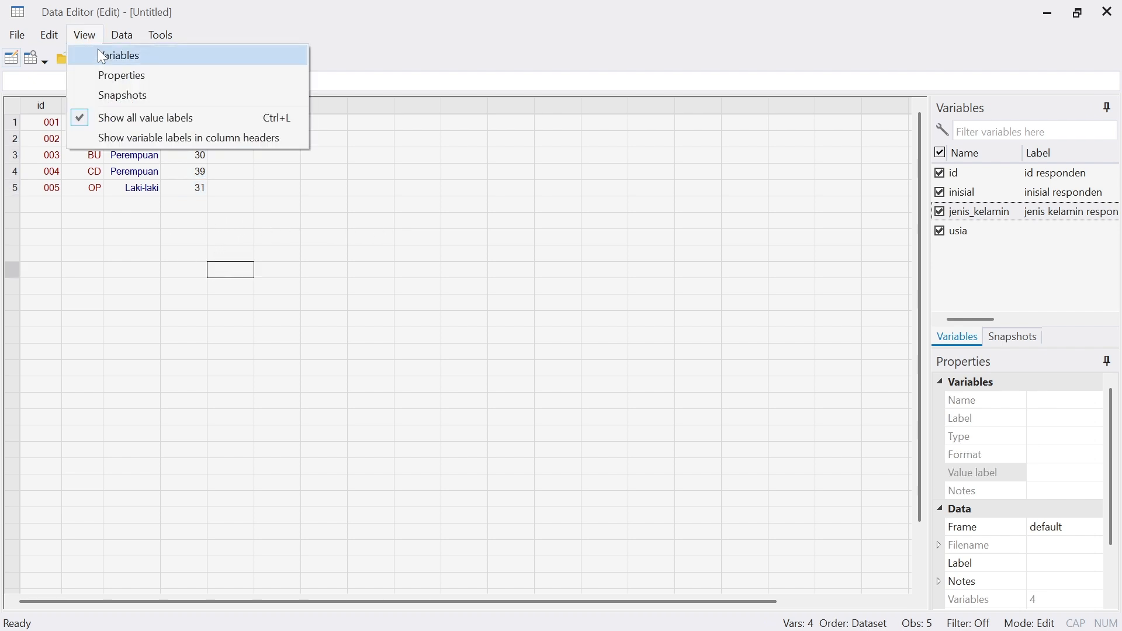
pyautogui.click(115, 127)
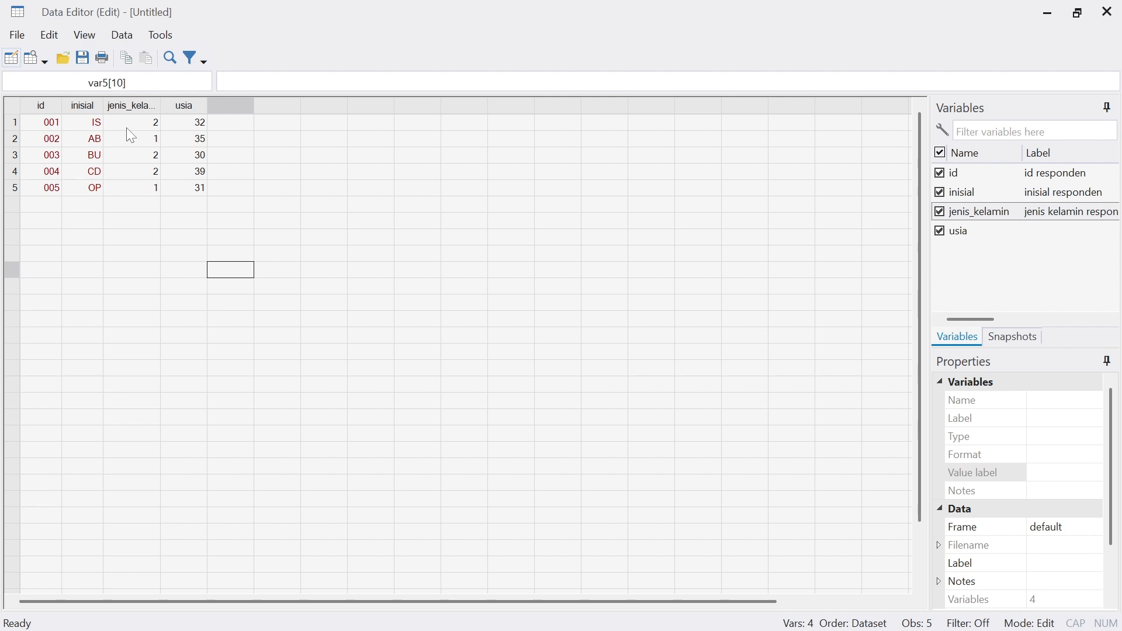
pyautogui.click(85, 36)
pyautogui.click(175, 119)
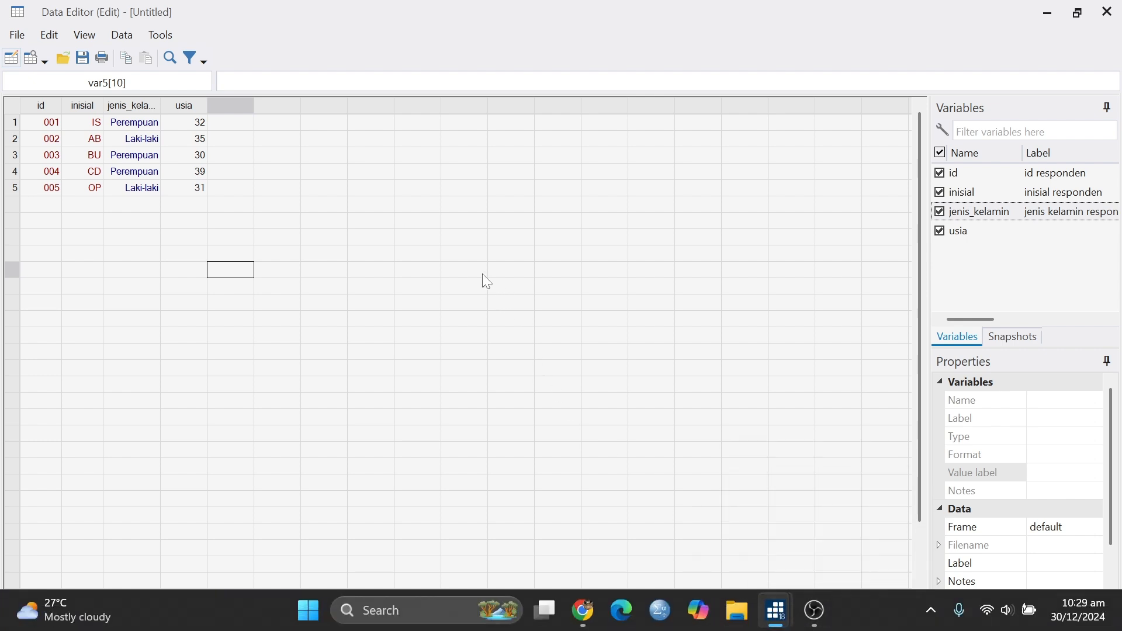
pyautogui.click(401, 240)
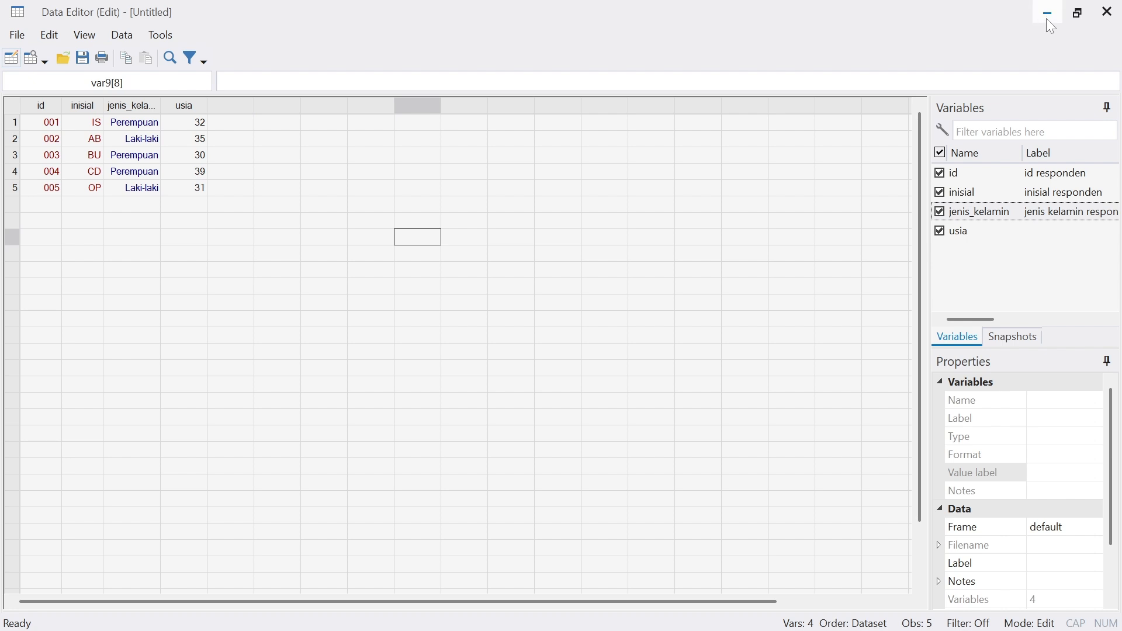
pyautogui.click(17, 35)
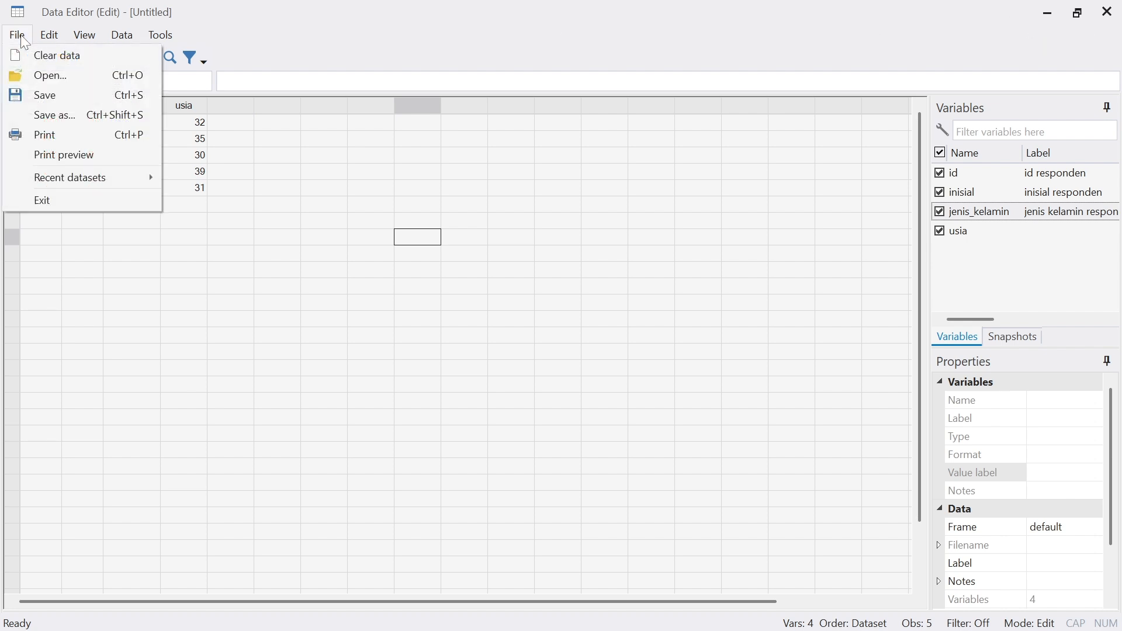
pyautogui.click(47, 96)
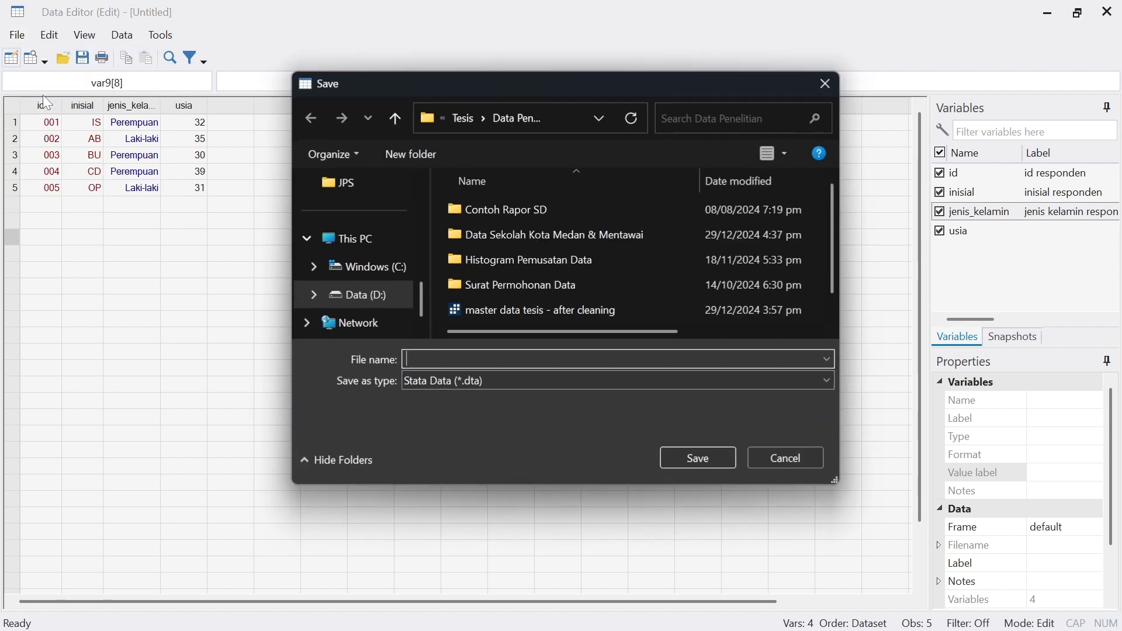
pyautogui.click(825, 84)
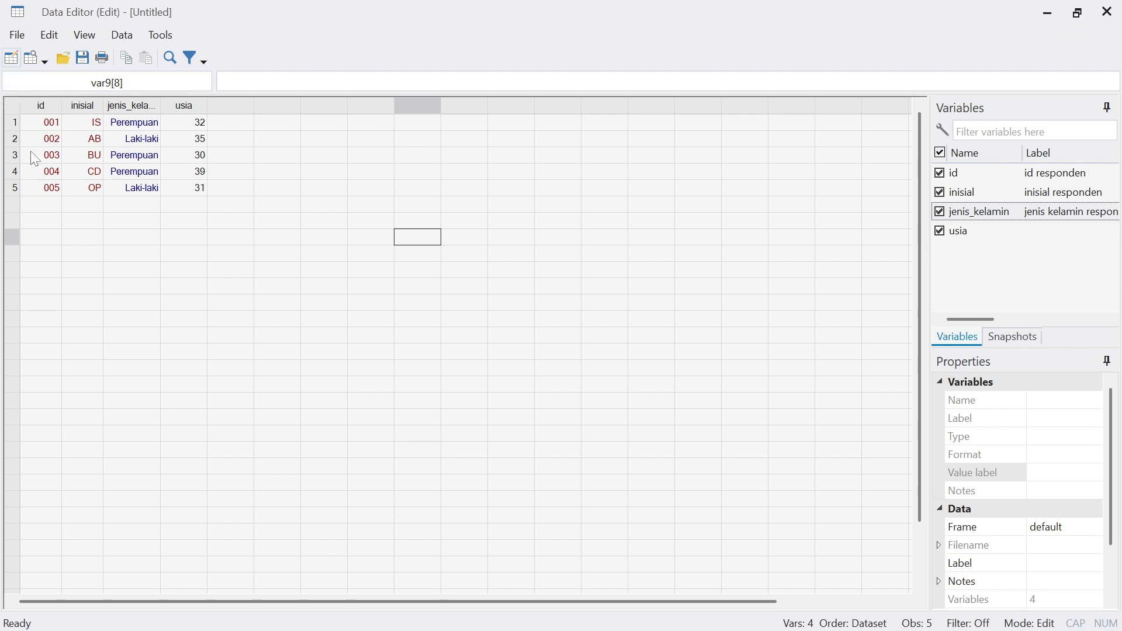
# Step: Minimize the Data Editor, close the leftover variable creation dialog and switch to the main StataNow/BE 18.5 window
pyautogui.click(1045, 14)
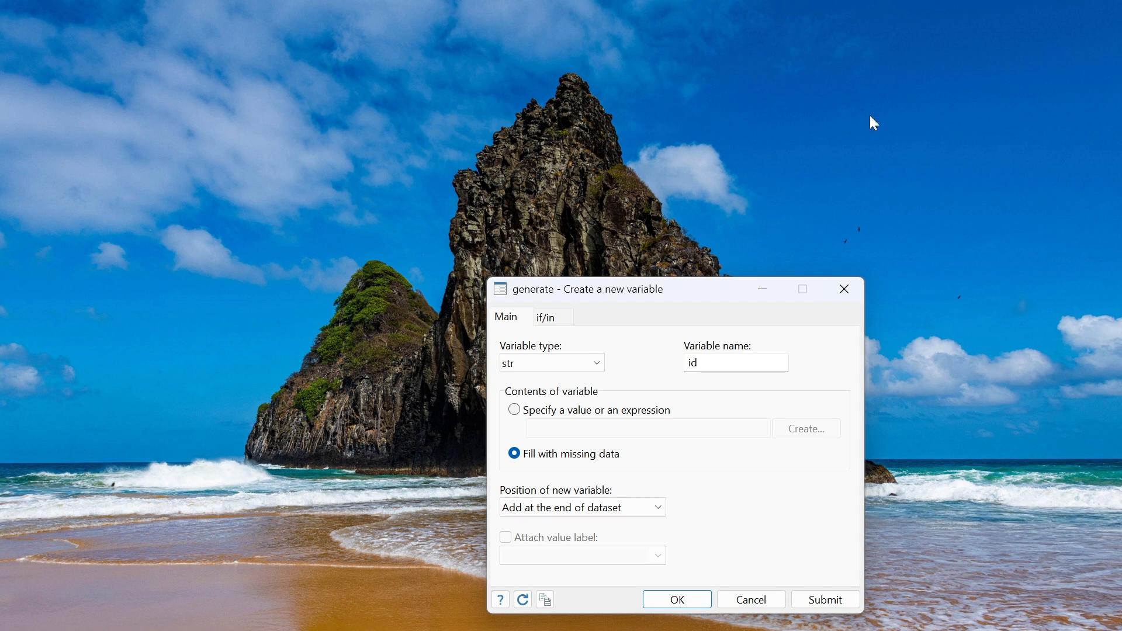
pyautogui.click(845, 290)
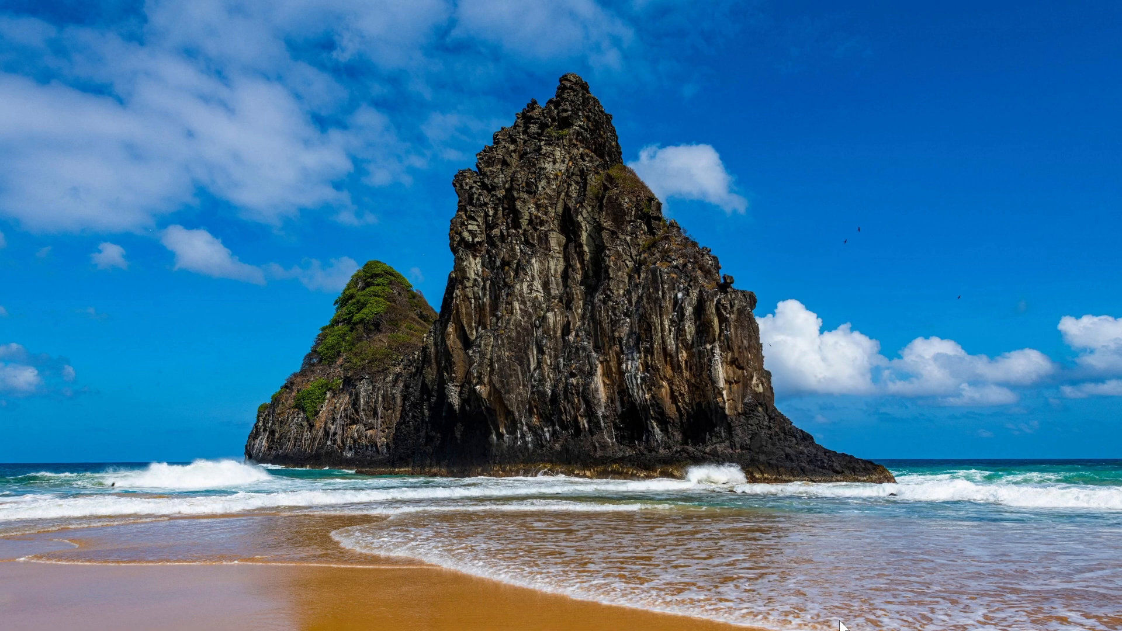
pyautogui.moveTo(778, 623)
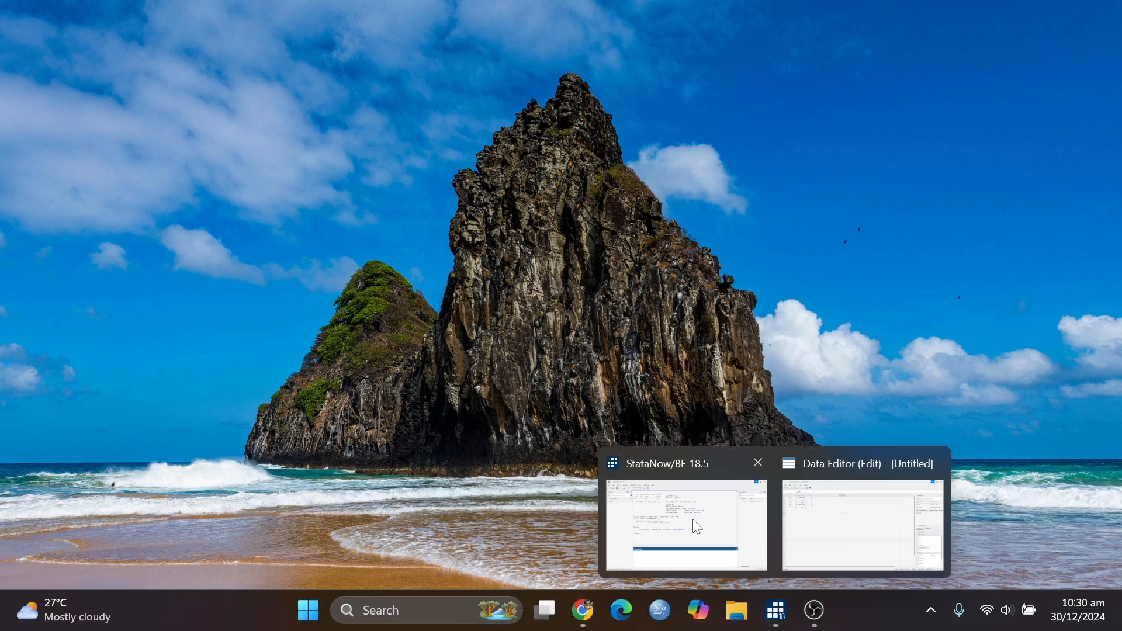
pyautogui.click(693, 520)
# Step: Look through the command history and trace the logged results back to the initial edit command
pyautogui.scroll(2, 222, 304)
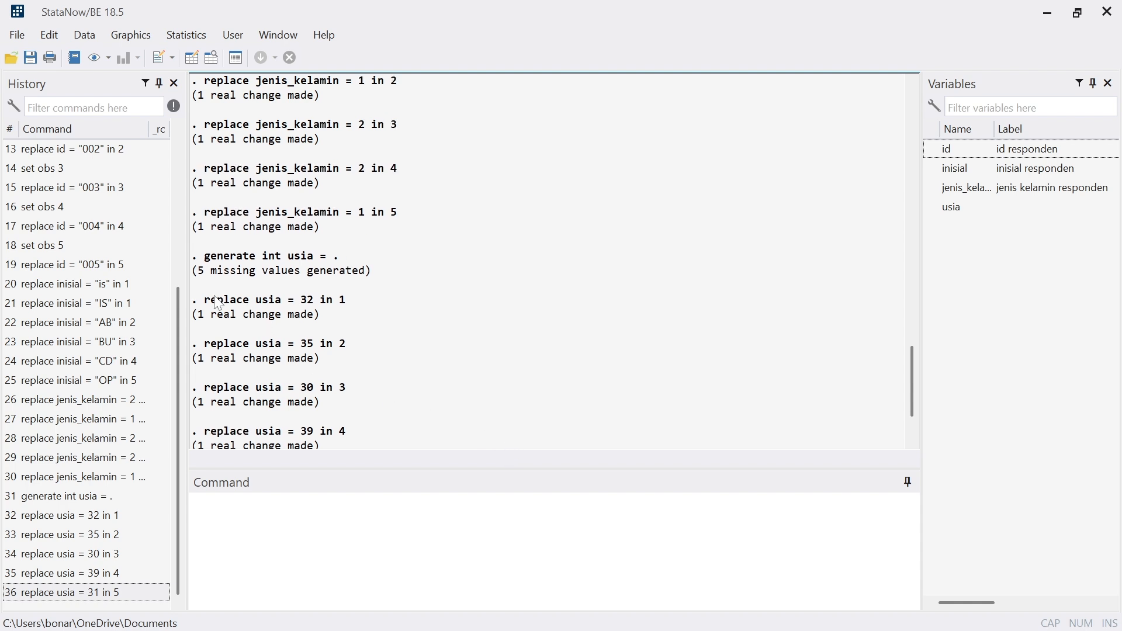
pyautogui.scroll(4, 140, 276)
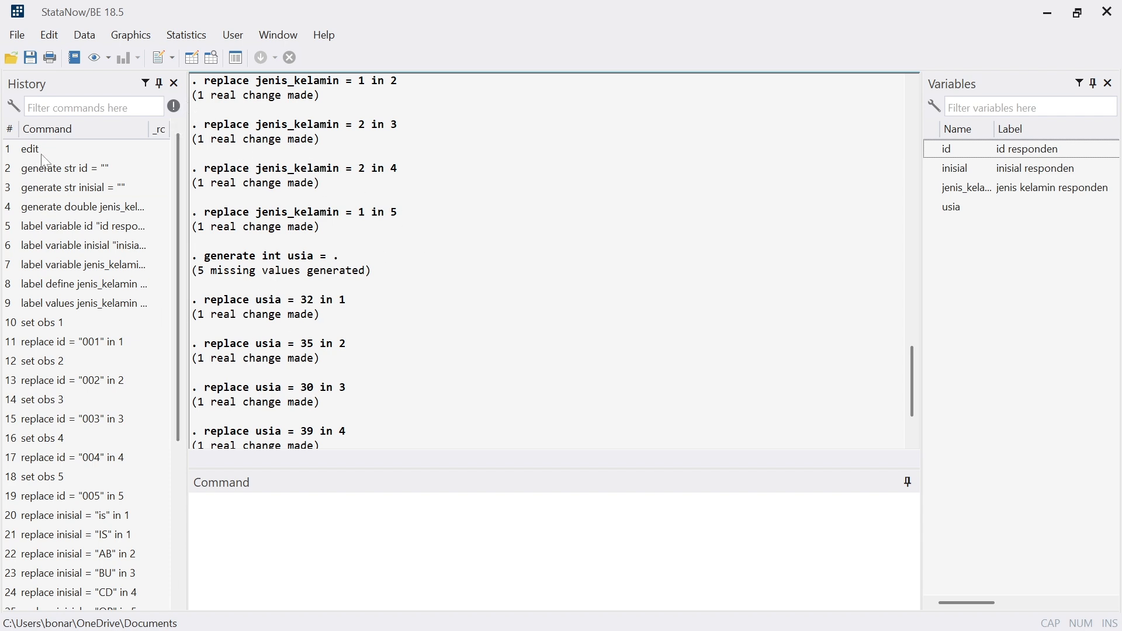
pyautogui.scroll(-4, 73, 244)
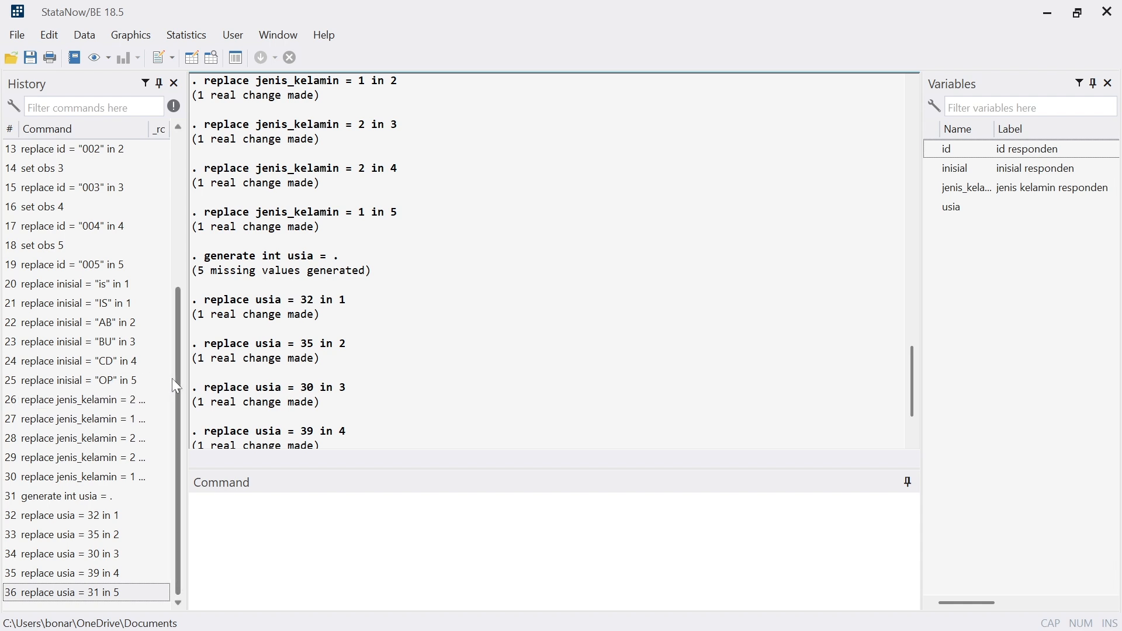
pyautogui.scroll(-2, 318, 355)
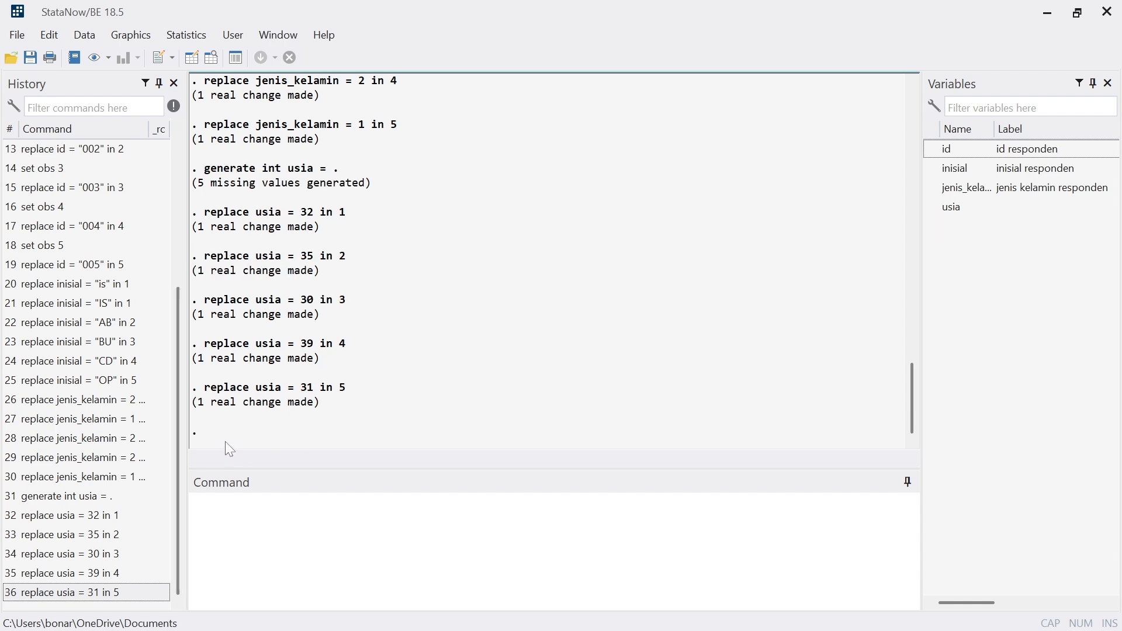
pyautogui.scroll(14, 224, 436)
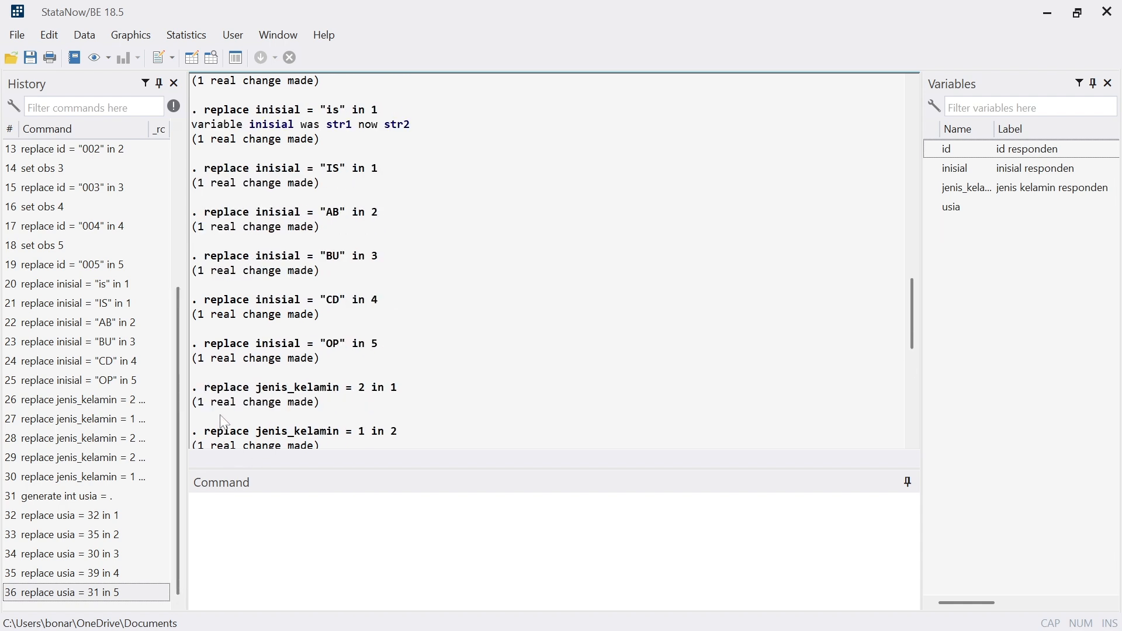
pyautogui.scroll(12, 225, 422)
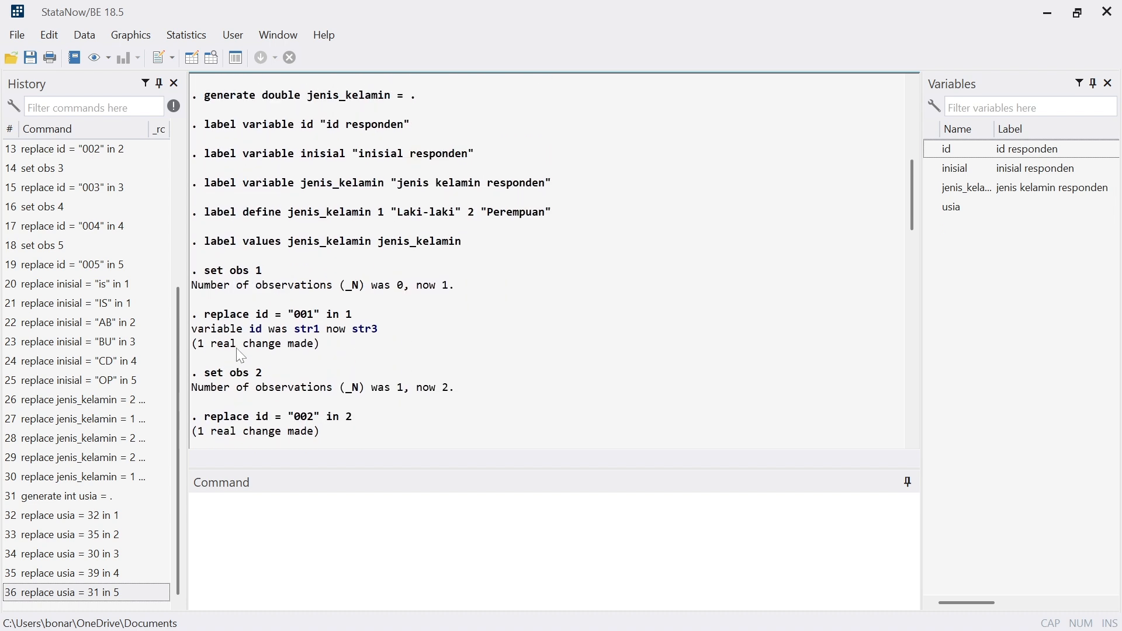
pyautogui.scroll(4, 240, 356)
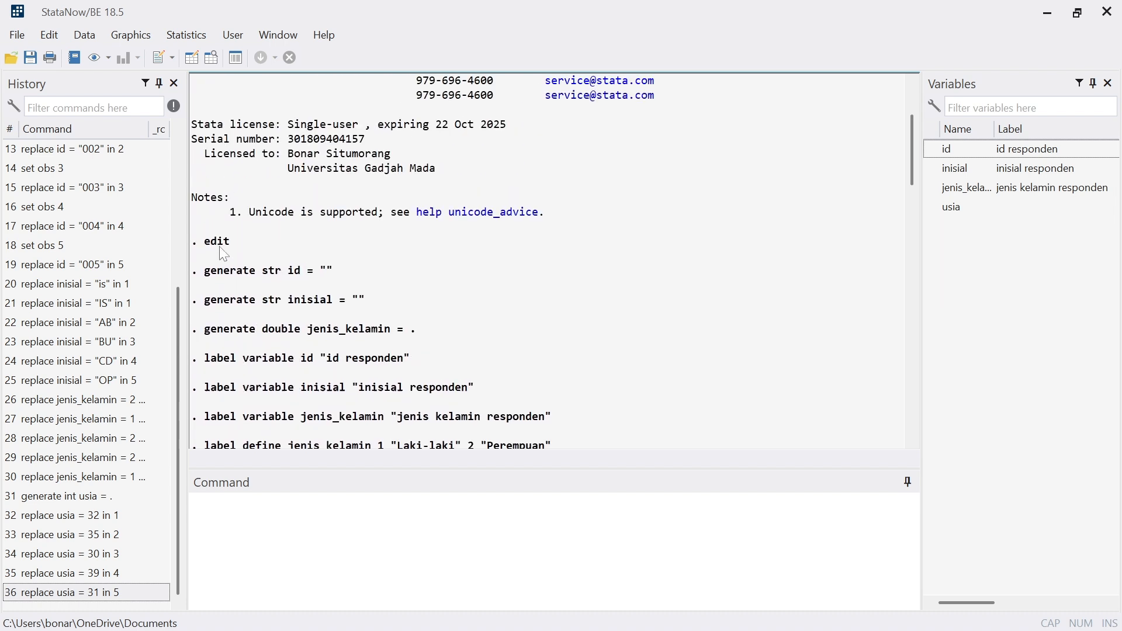
# Step: Examine the logged generate commands that created the id, inisial and jenis_kelamin variables, including their storage types
pyautogui.scroll(-3, 245, 329)
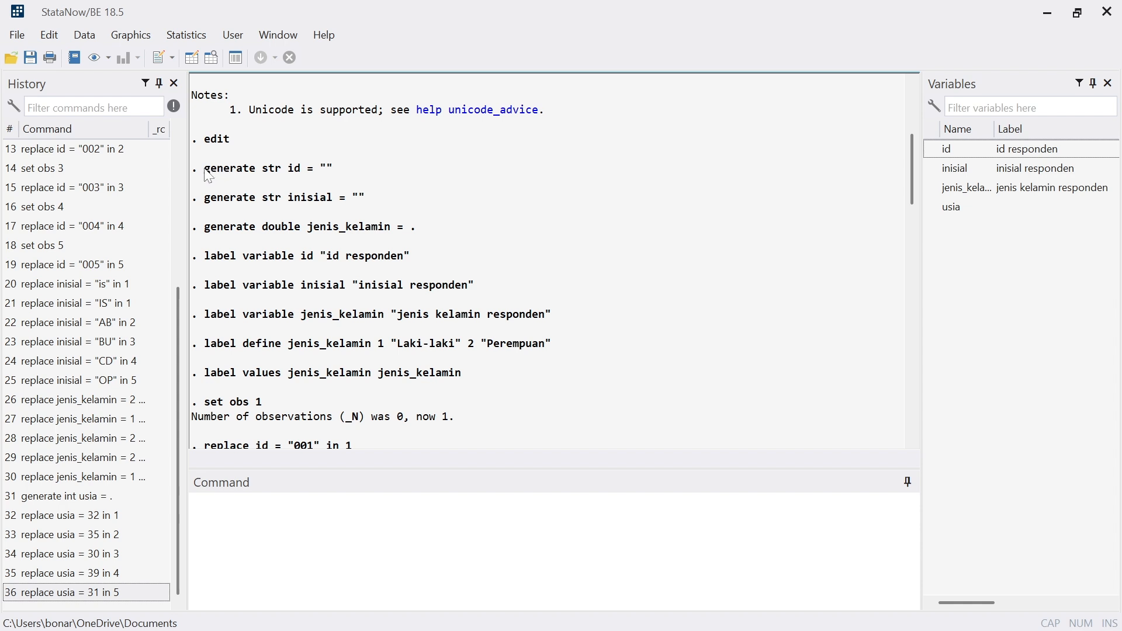
pyautogui.moveTo(206, 170); pyautogui.dragTo(258, 170)
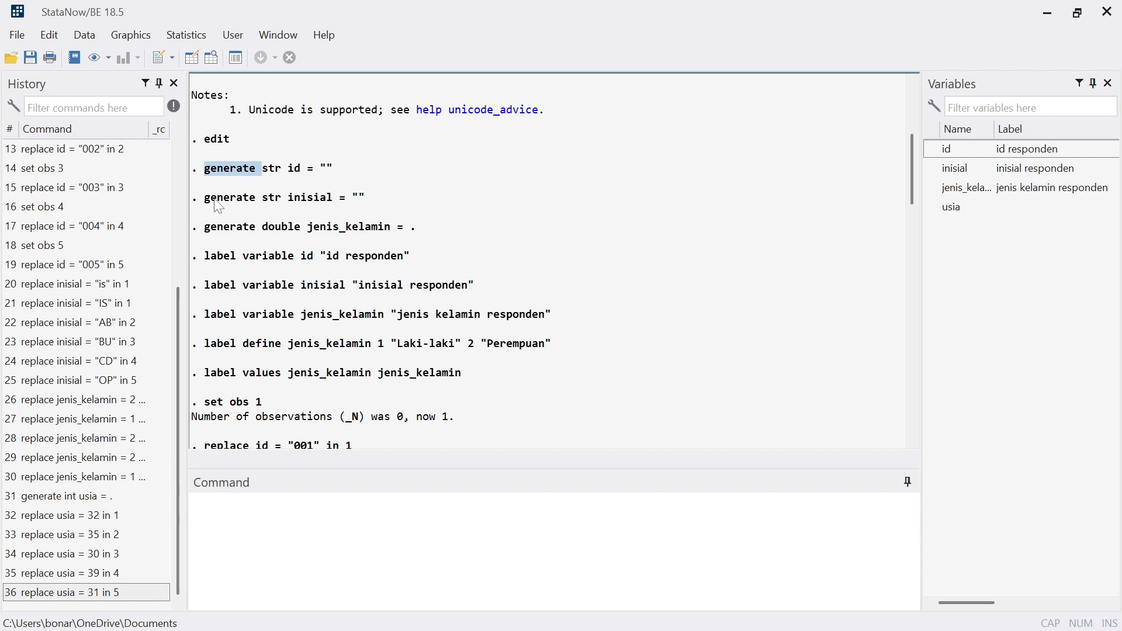
pyautogui.moveTo(205, 199); pyautogui.dragTo(366, 199)
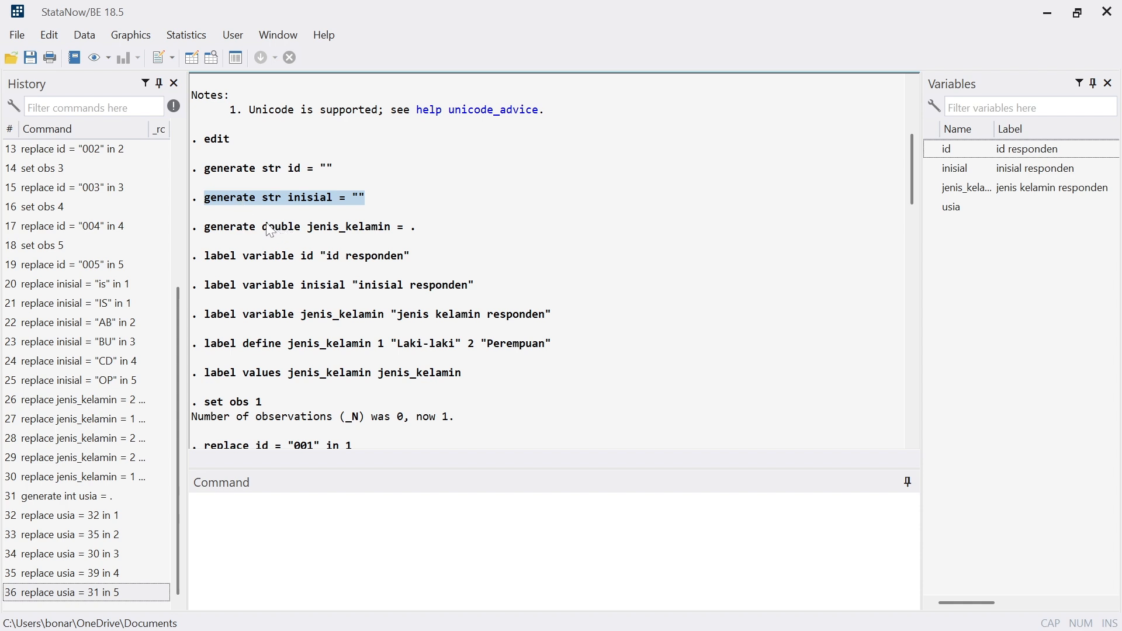
pyautogui.click(272, 204)
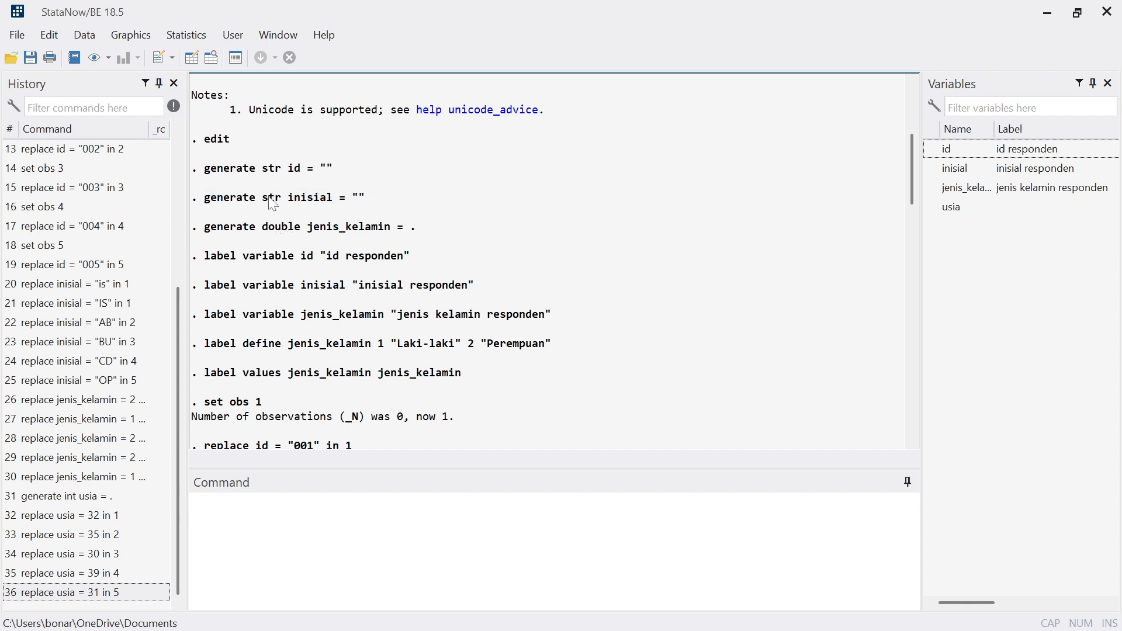
pyautogui.moveTo(261, 199); pyautogui.dragTo(305, 234)
# Step: Examine the remaining logged label and replace commands and the message under the generate int usia command
pyautogui.scroll(-4, 290, 266)
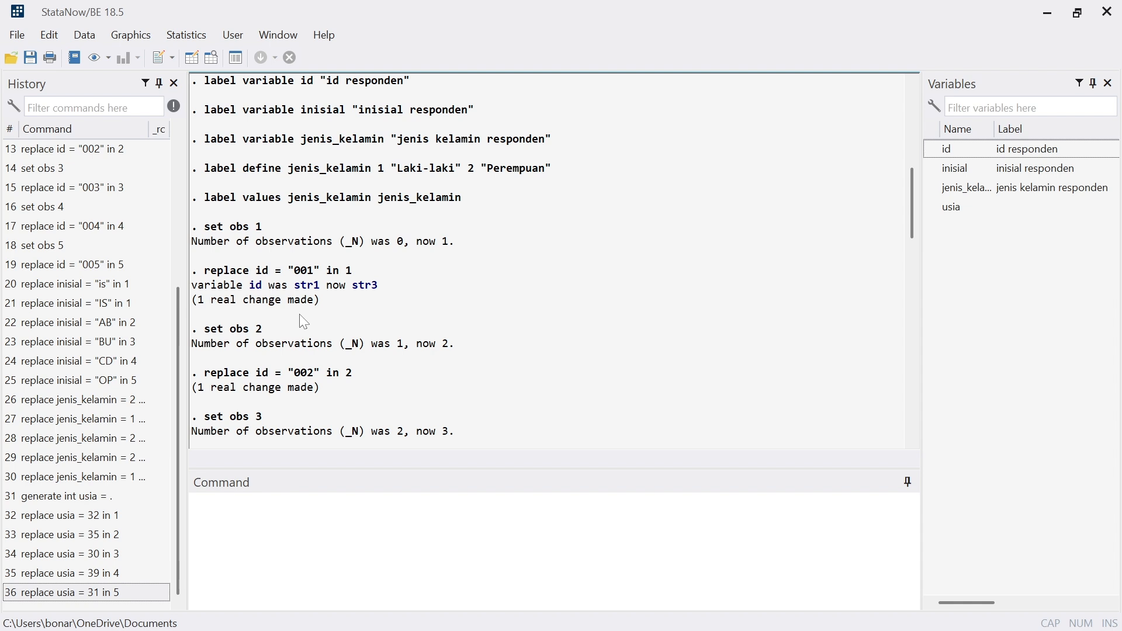
pyautogui.scroll(-11, 299, 319)
pyautogui.scroll(-11, 308, 327)
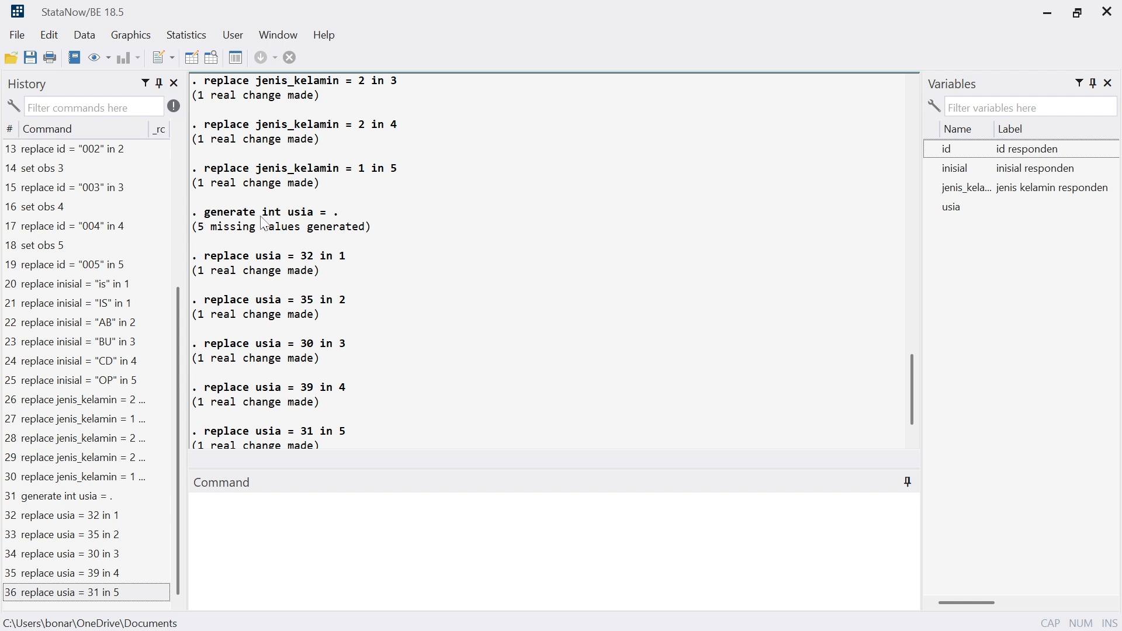
pyautogui.doubleClick(201, 228)
pyautogui.moveTo(269, 232); pyautogui.dragTo(323, 234)
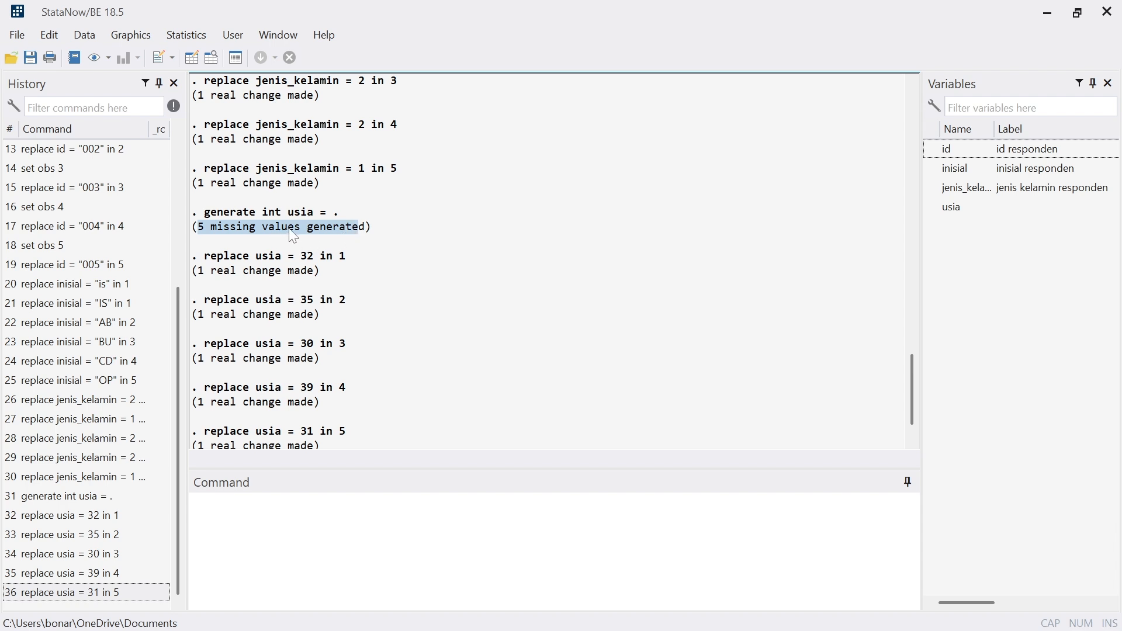
pyautogui.scroll(4, 308, 246)
pyautogui.scroll(6, 308, 246)
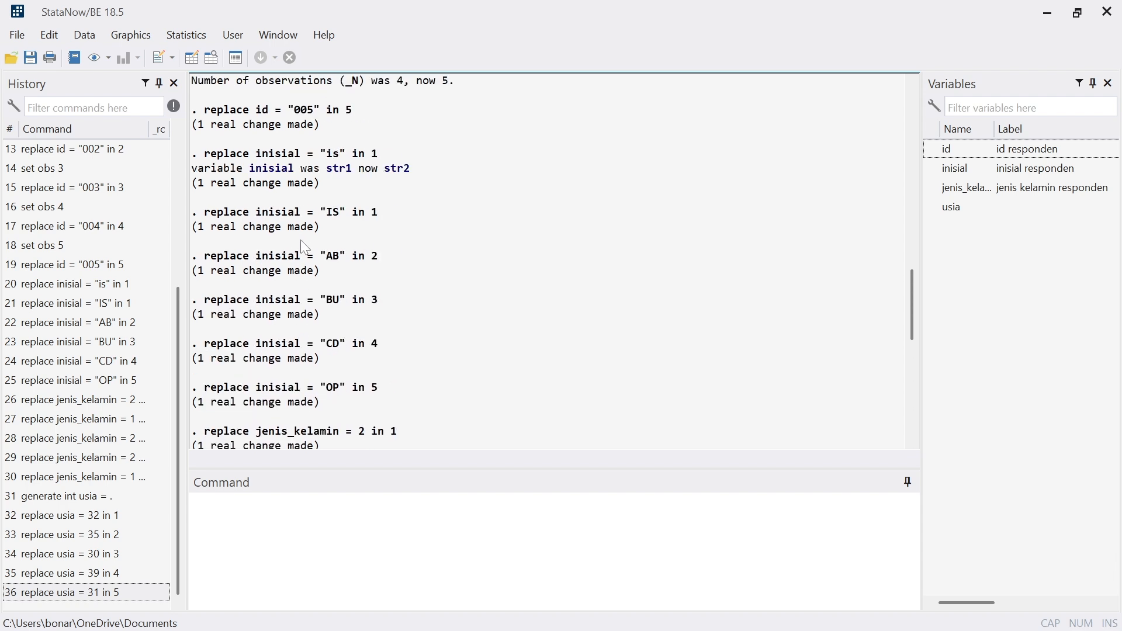
pyautogui.scroll(-11, 304, 248)
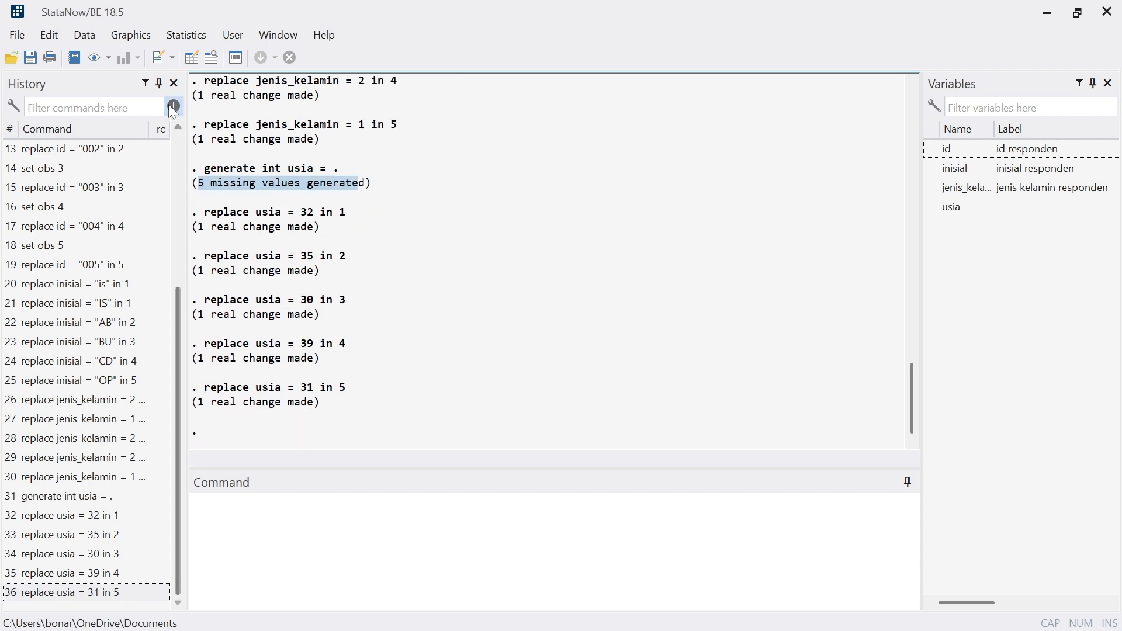
# Step: Review the logged results from the replace usia commands back to the initial edit command, and compare them with the command history
pyautogui.scroll(9, 463, 269)
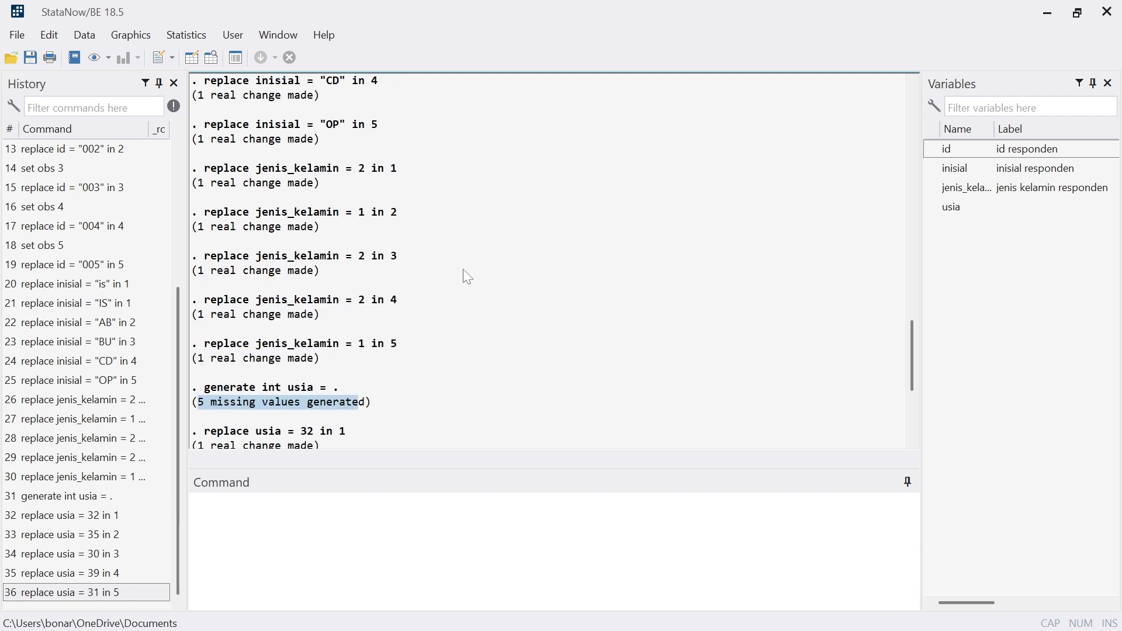
pyautogui.scroll(8, 466, 280)
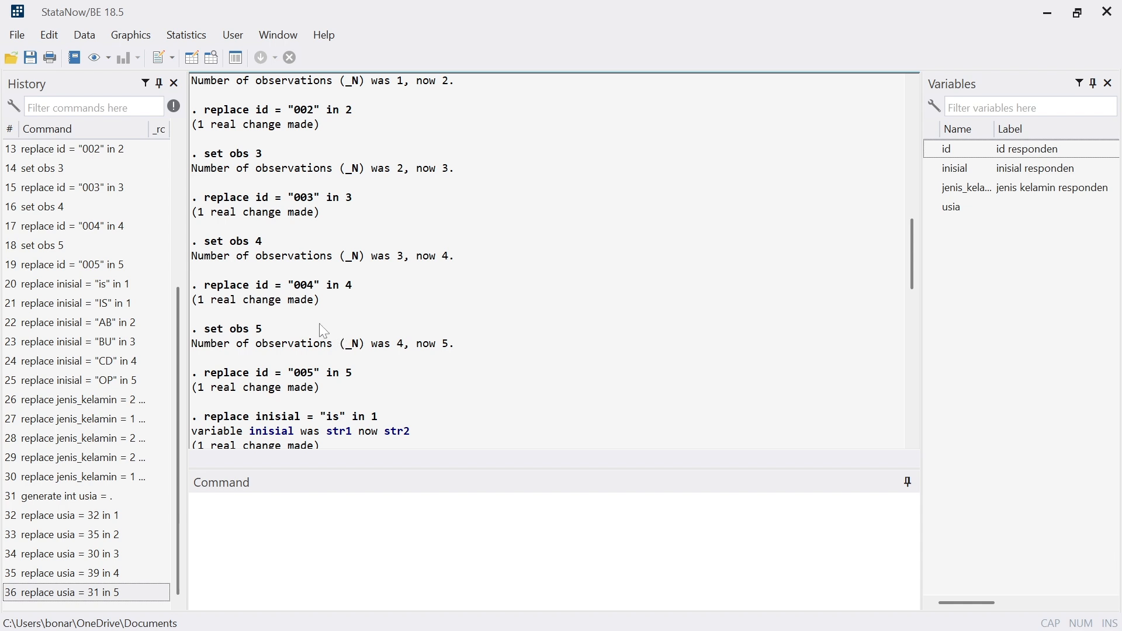
pyautogui.scroll(5, 333, 333)
pyautogui.scroll(10, 523, 243)
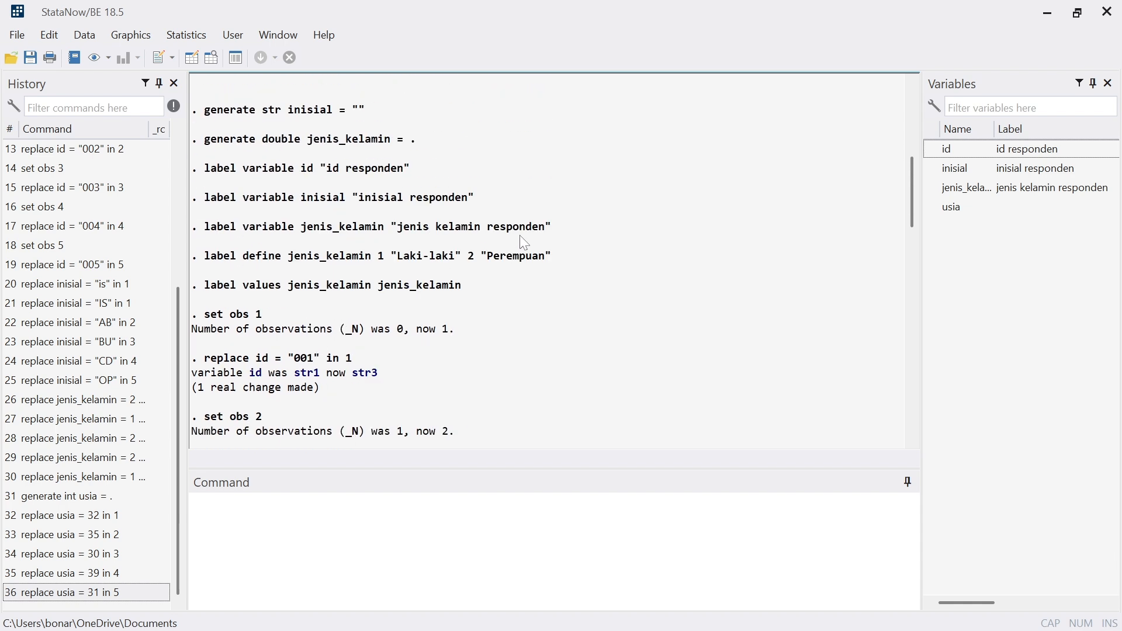
pyautogui.scroll(-15, 526, 252)
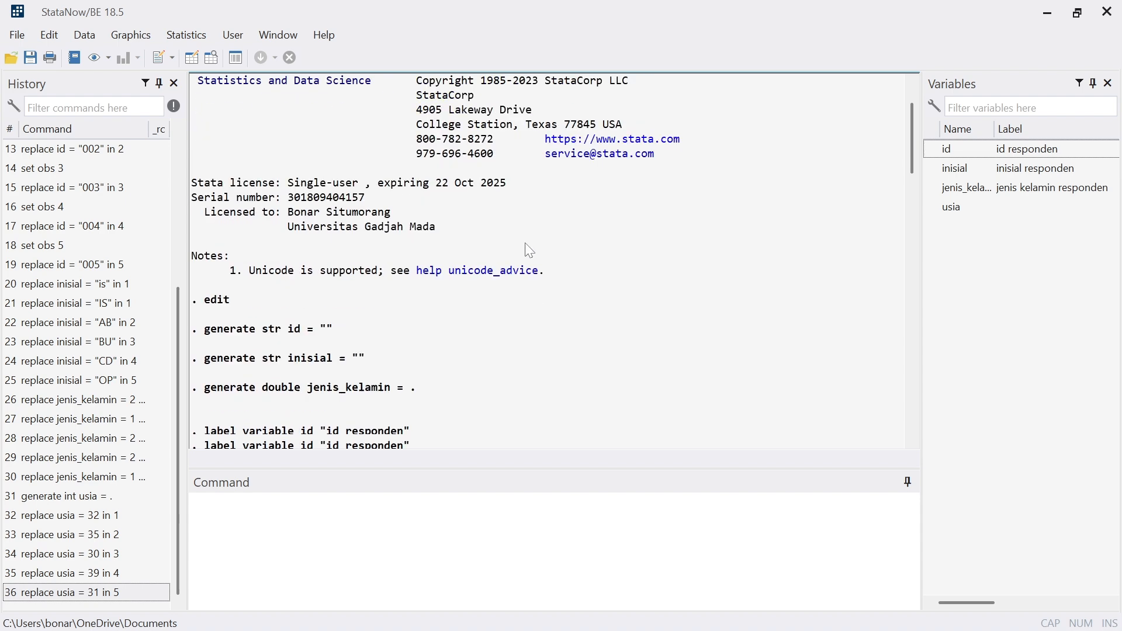
pyautogui.scroll(-5, 530, 267)
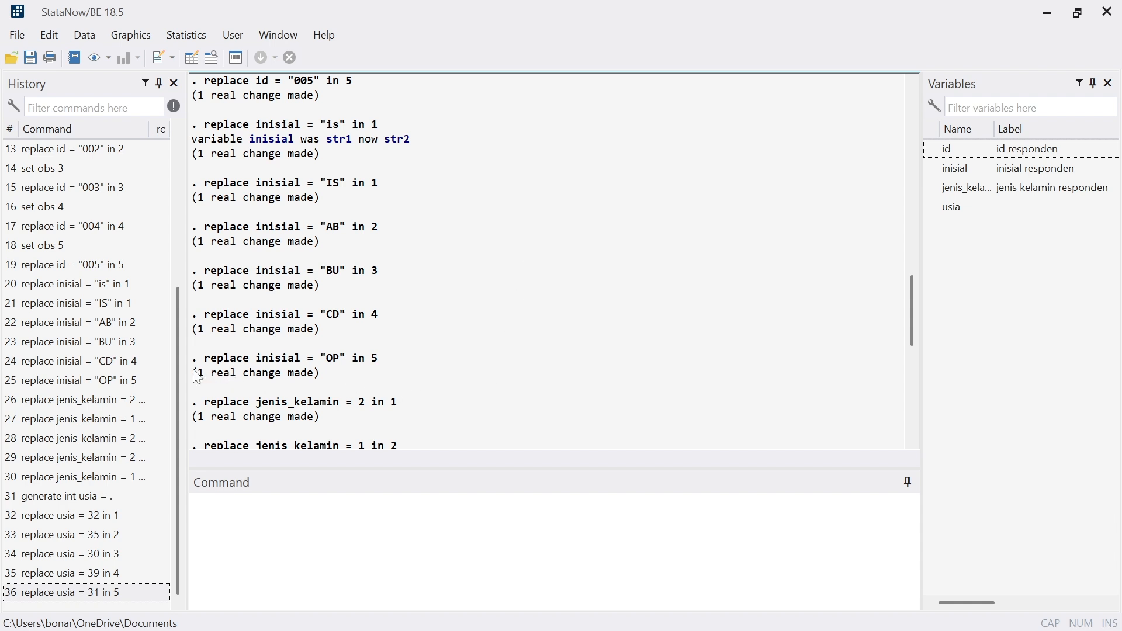
pyautogui.moveTo(178, 371); pyautogui.dragTo(154, 202)
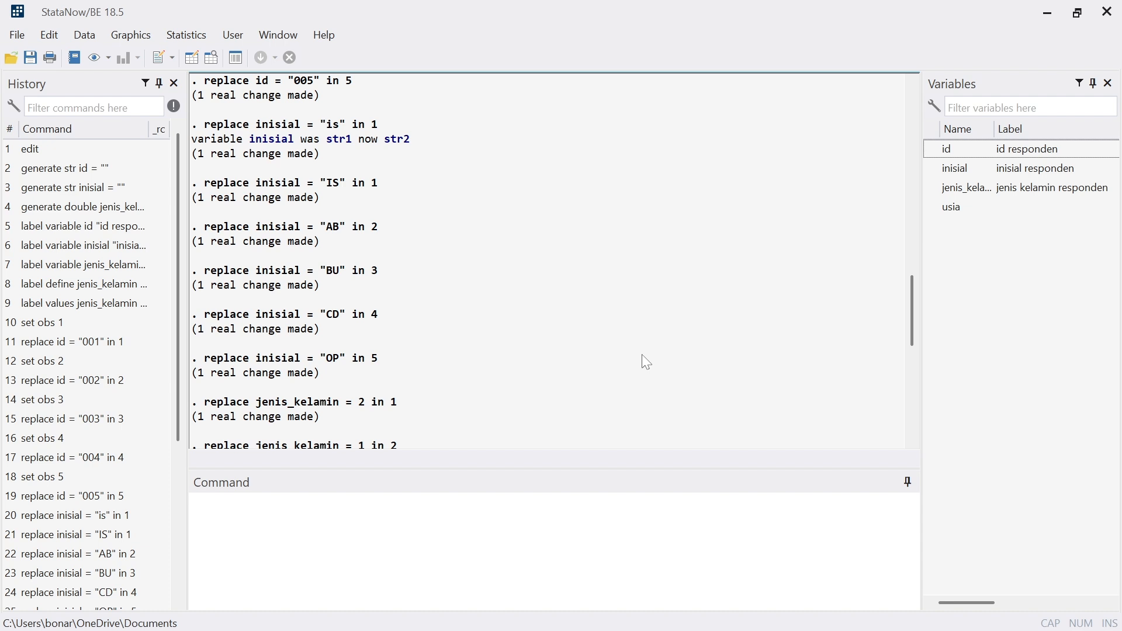
pyautogui.scroll(-1, 497, 346)
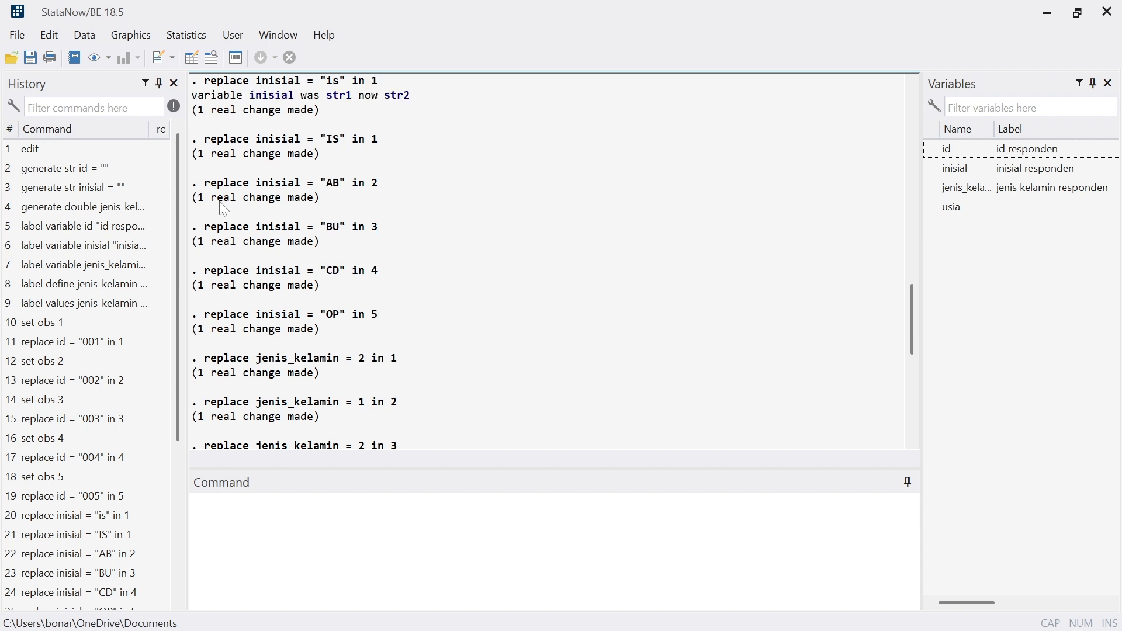
pyautogui.click(18, 37)
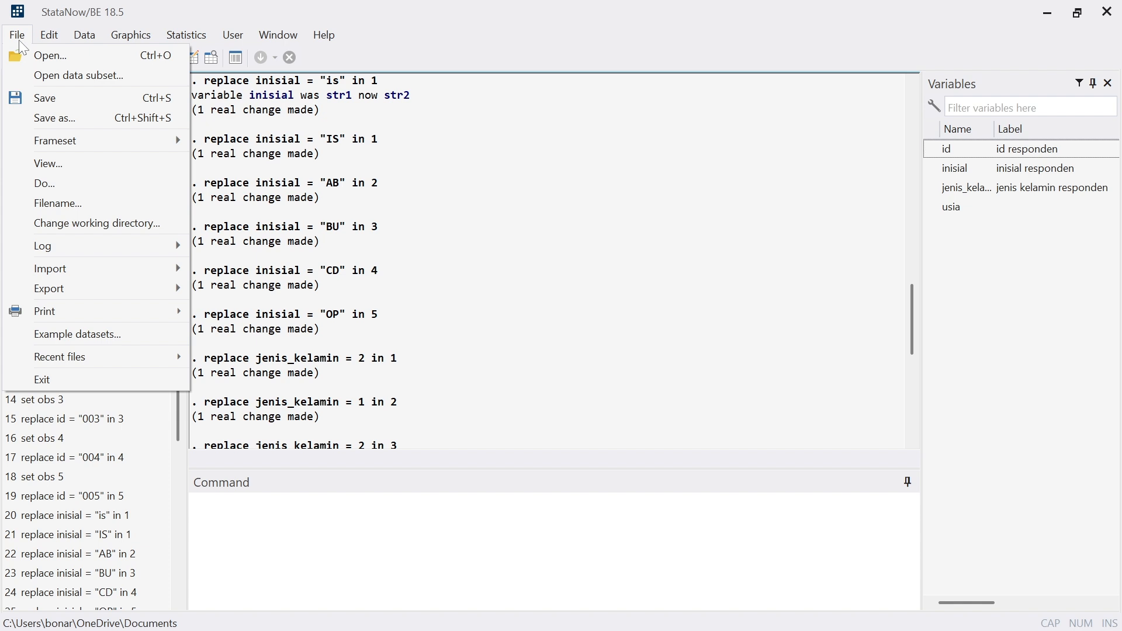
pyautogui.click(58, 183)
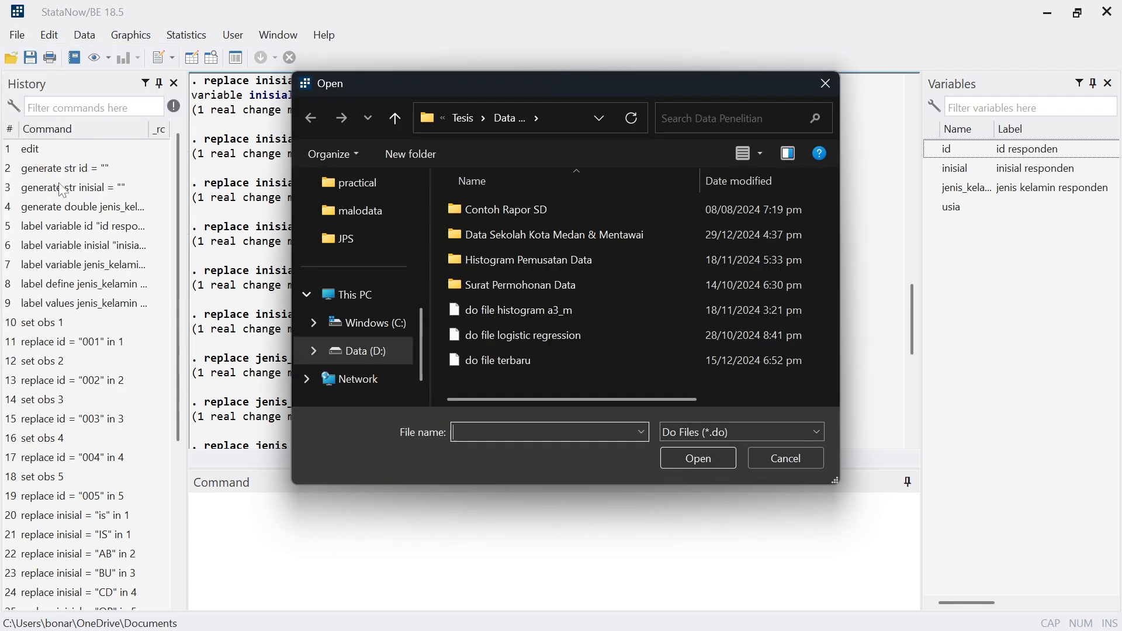
pyautogui.scroll(-1, 357, 351)
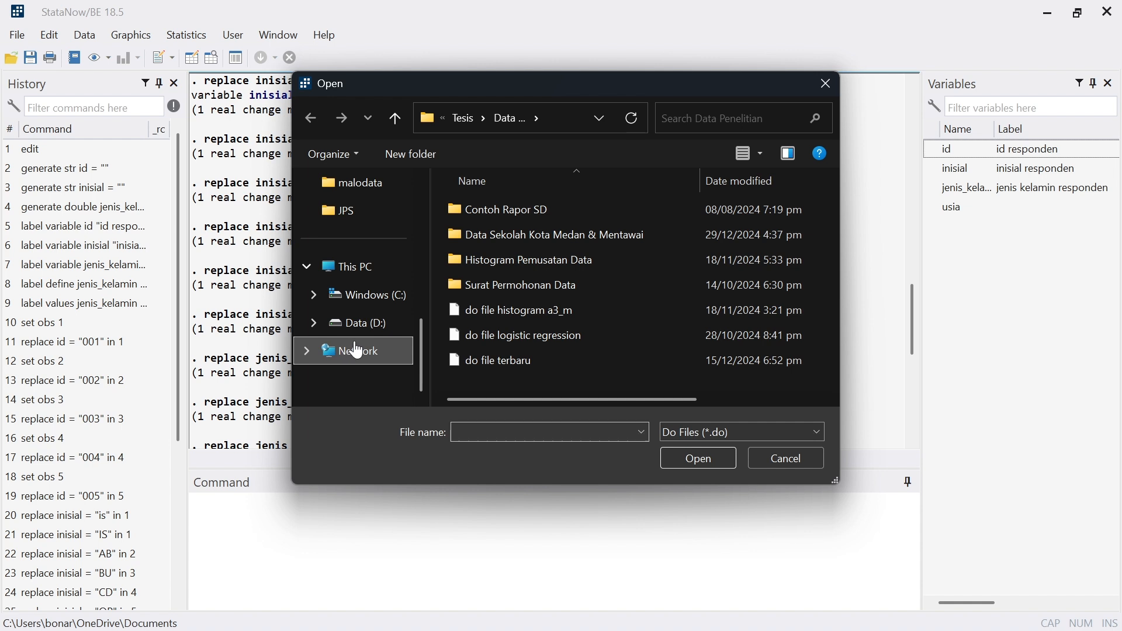
pyautogui.click(356, 351)
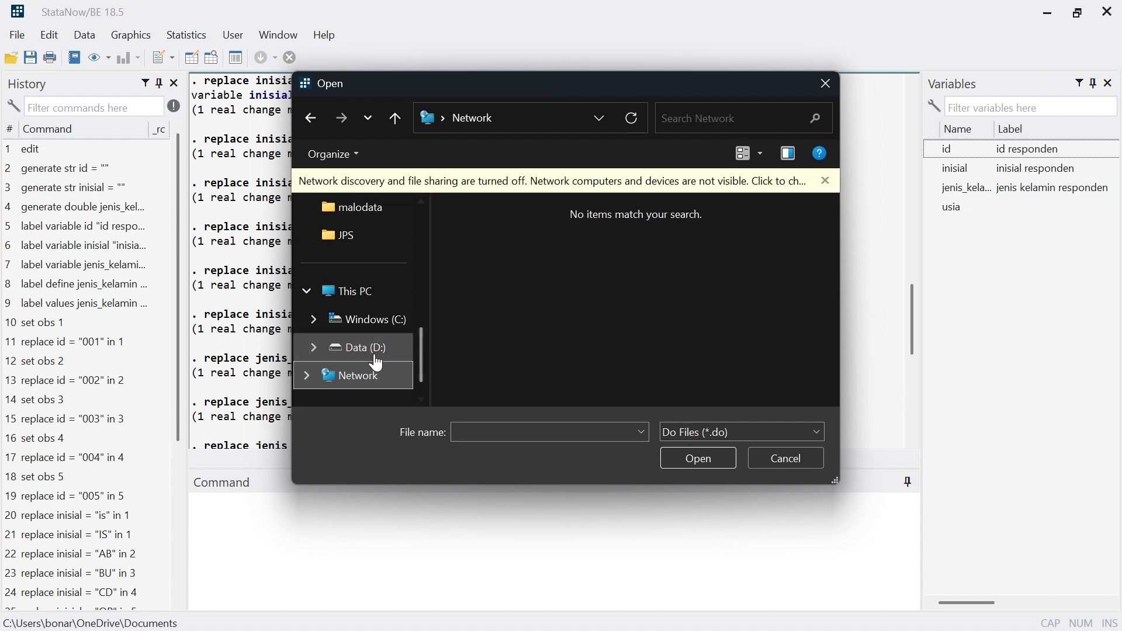
pyautogui.click(826, 182)
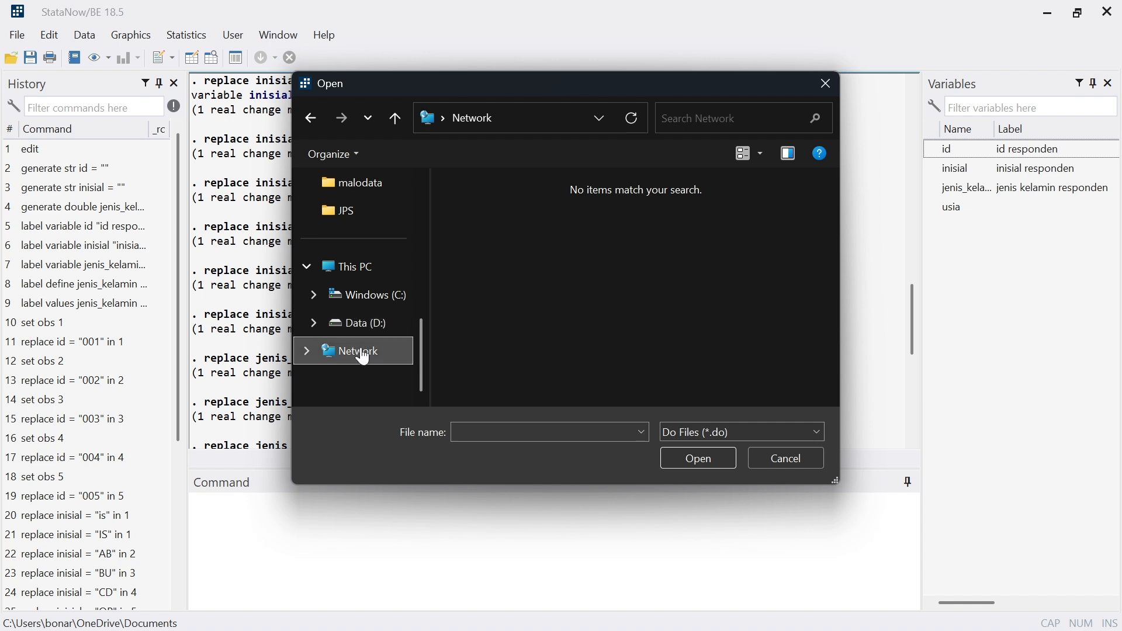
pyautogui.click(371, 326)
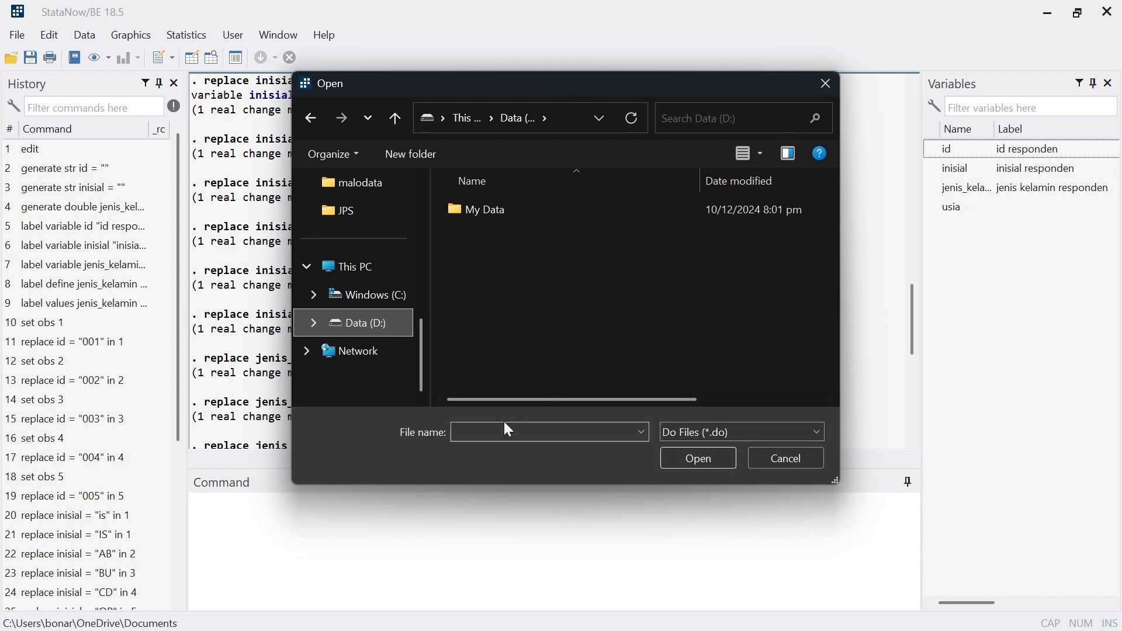
pyautogui.click(813, 86)
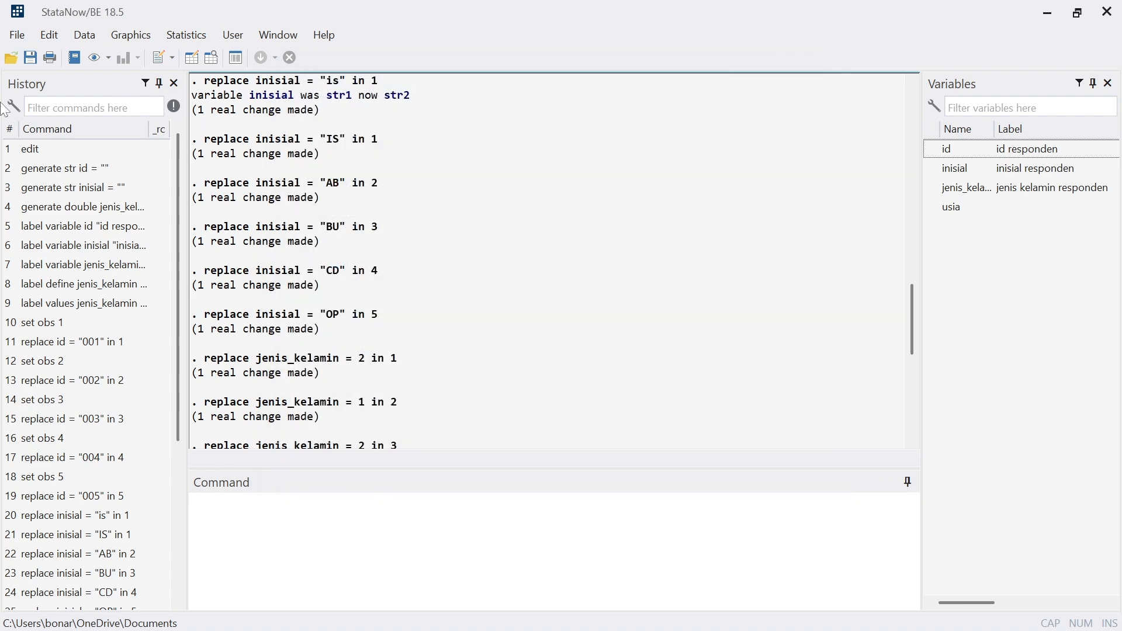
pyautogui.click(17, 36)
pyautogui.click(67, 205)
pyautogui.click(828, 88)
# Step: Look through the whole command history and the matching logged results, from the id commands down to the usia replacements
pyautogui.scroll(-4, 88, 263)
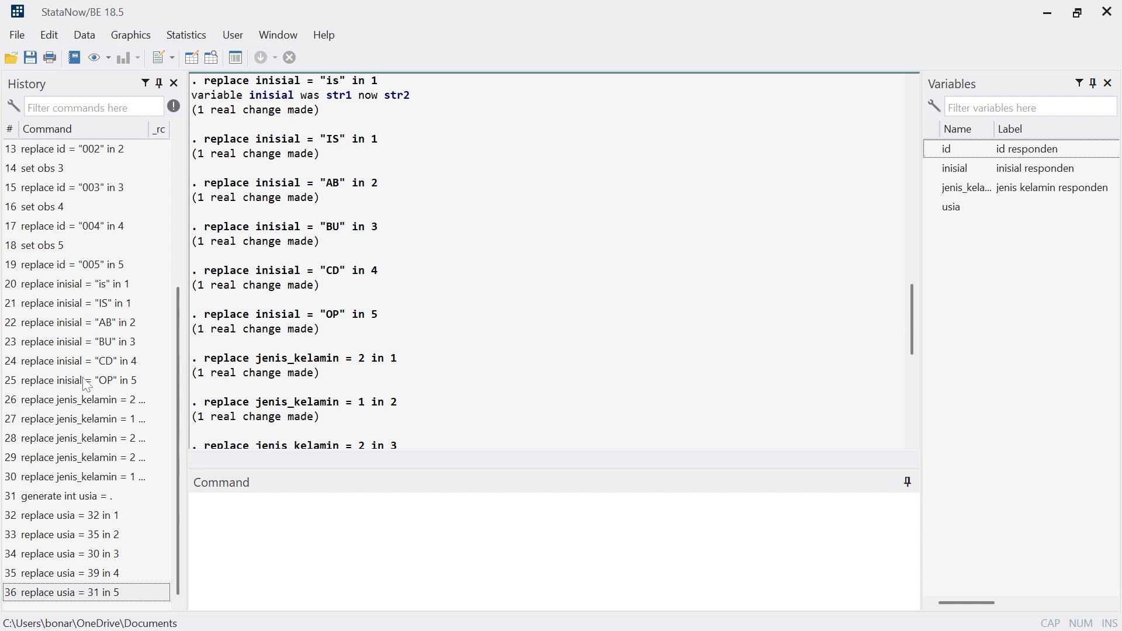
pyautogui.scroll(3, 66, 400)
pyautogui.scroll(1, 66, 399)
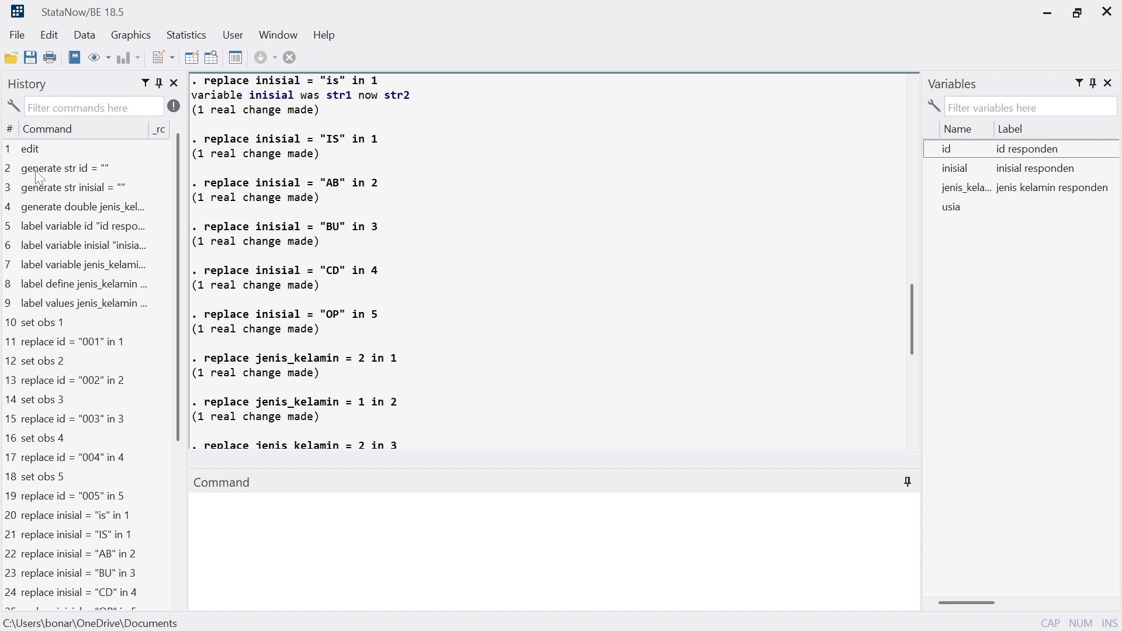
pyautogui.scroll(-4, 115, 331)
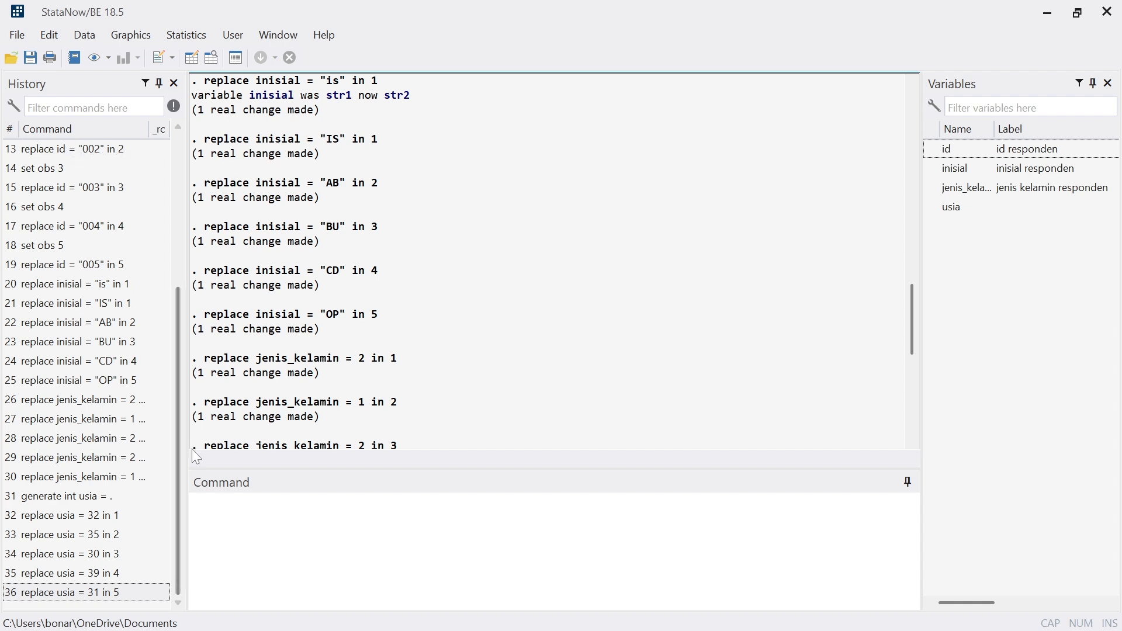
pyautogui.scroll(1, 178, 439)
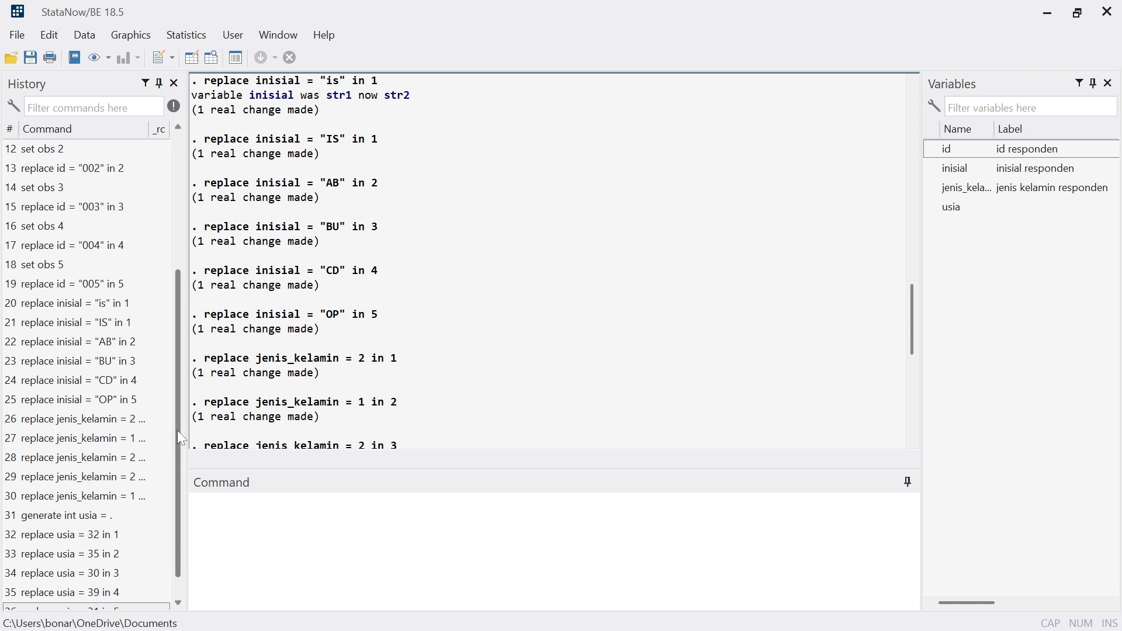
pyautogui.scroll(-1, 177, 430)
pyautogui.scroll(1, 296, 300)
pyautogui.scroll(3, 296, 299)
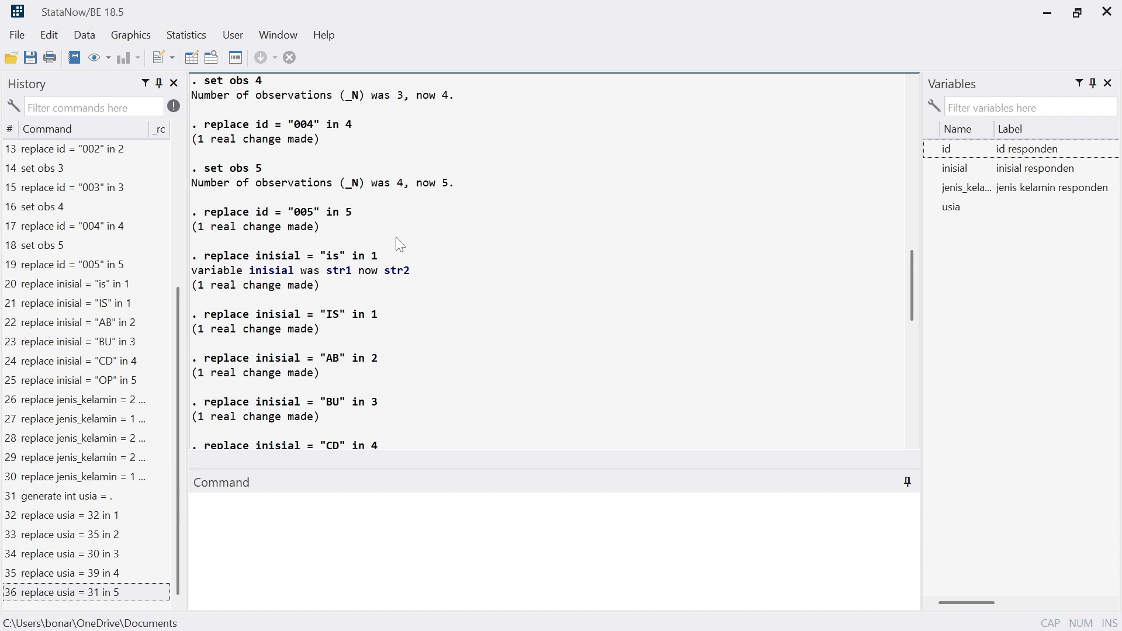
pyautogui.scroll(-10, 402, 305)
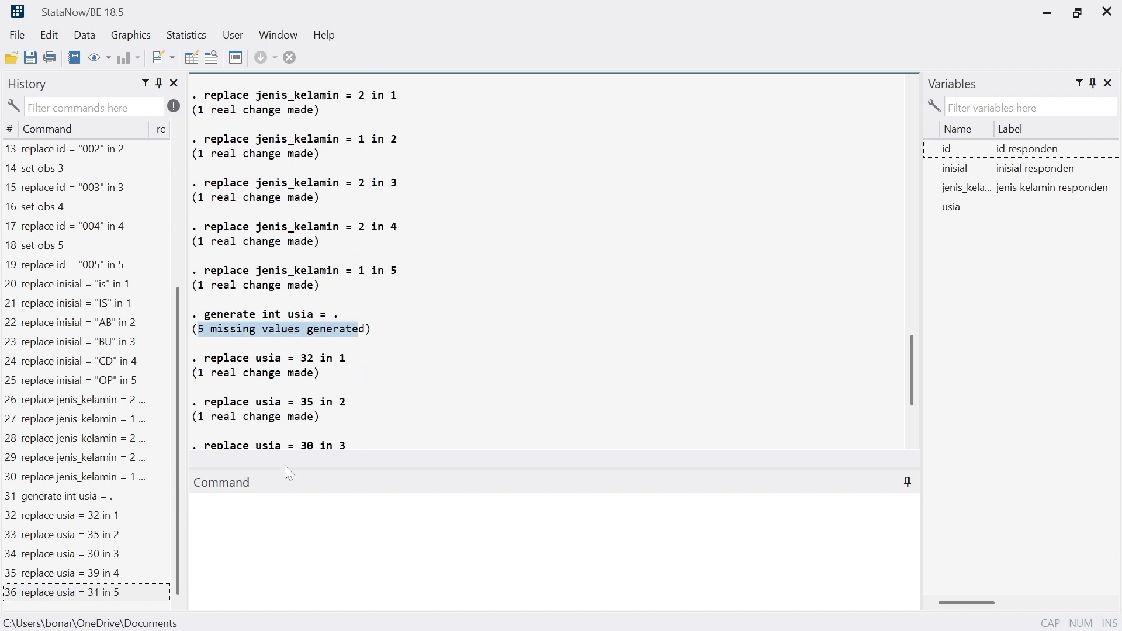
# Step: Recall the logged replace id = "003" in 3 command and the label variable jenis_kelamin command into the command line
pyautogui.click(278, 546)
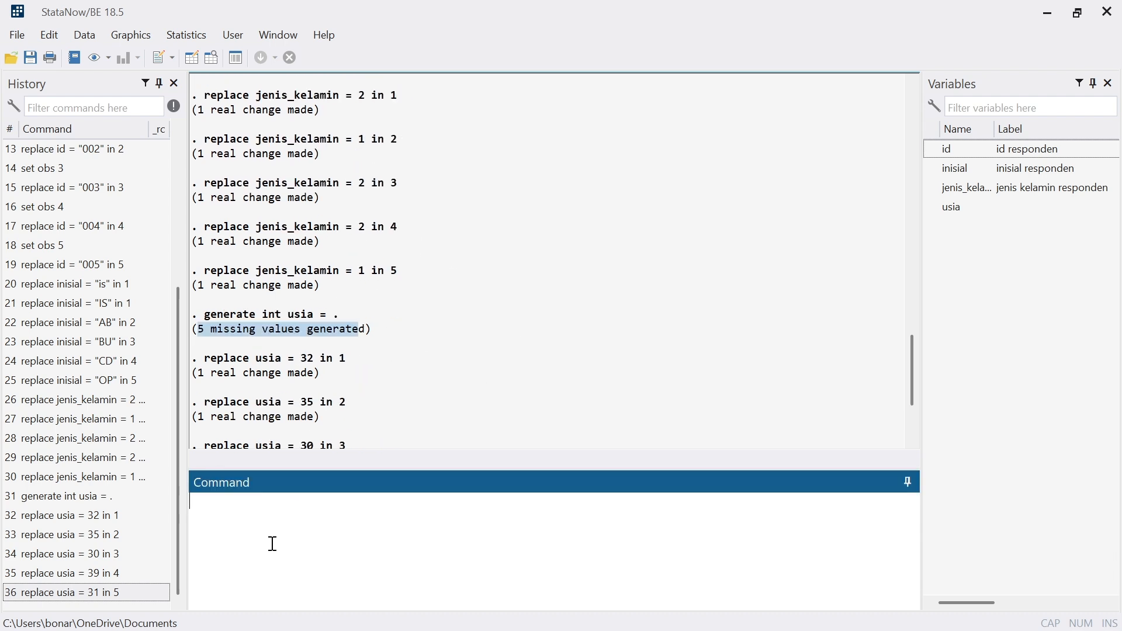
pyautogui.click(61, 188)
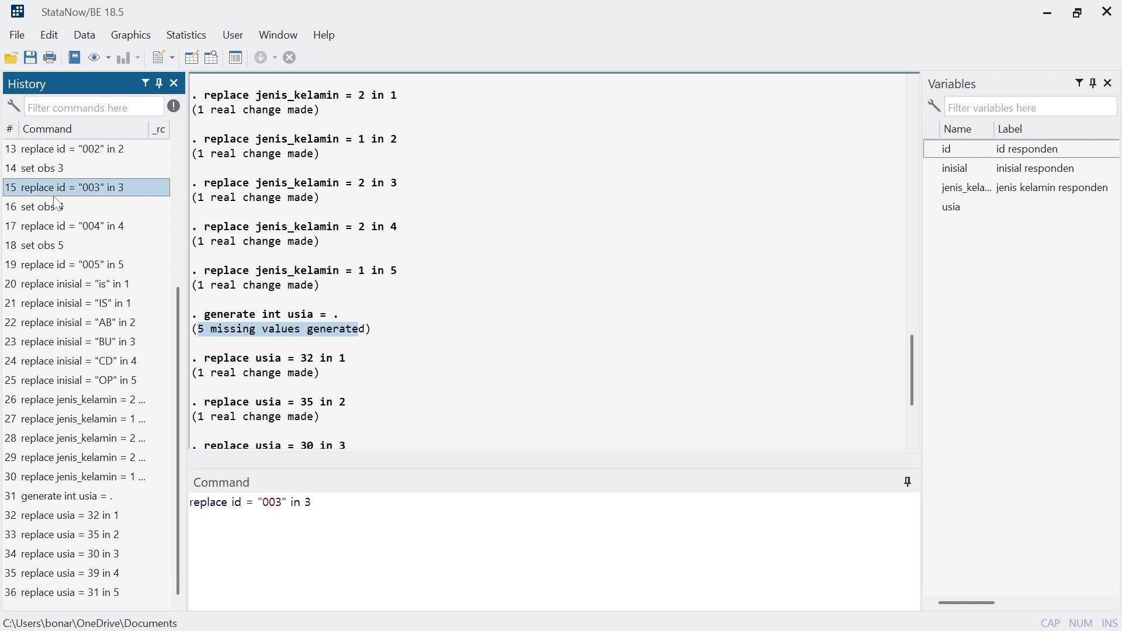
pyautogui.scroll(2, 66, 204)
pyautogui.scroll(2, 66, 205)
pyautogui.click(58, 268)
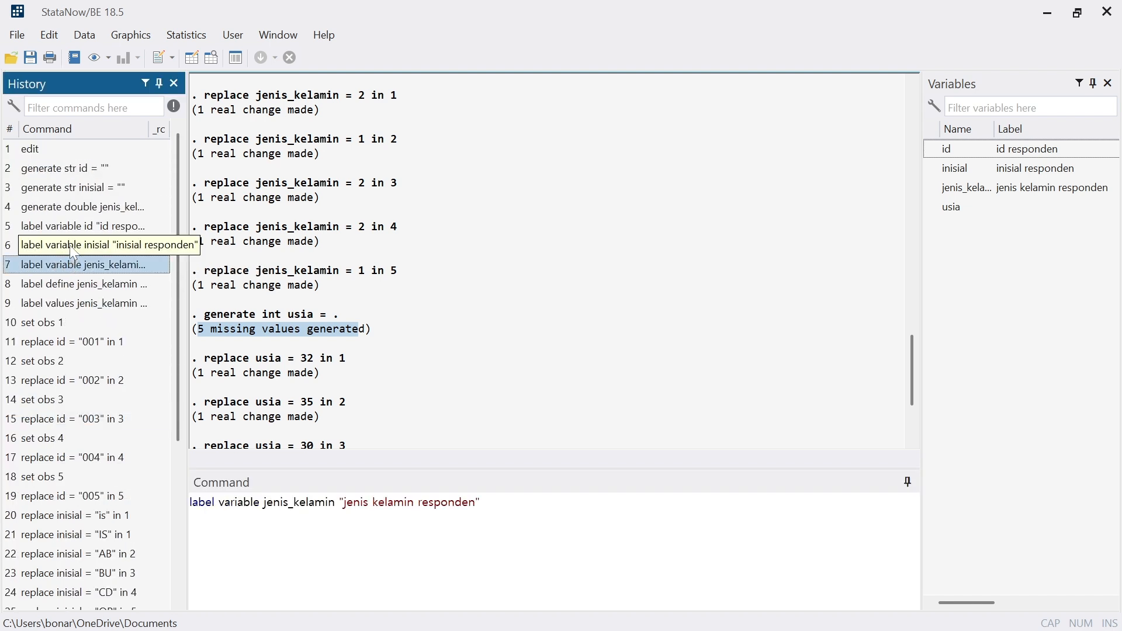
# Step: Send the generate str id = "" command from the history to the Do-file Editor, and minimize the editor
pyautogui.click(37, 172)
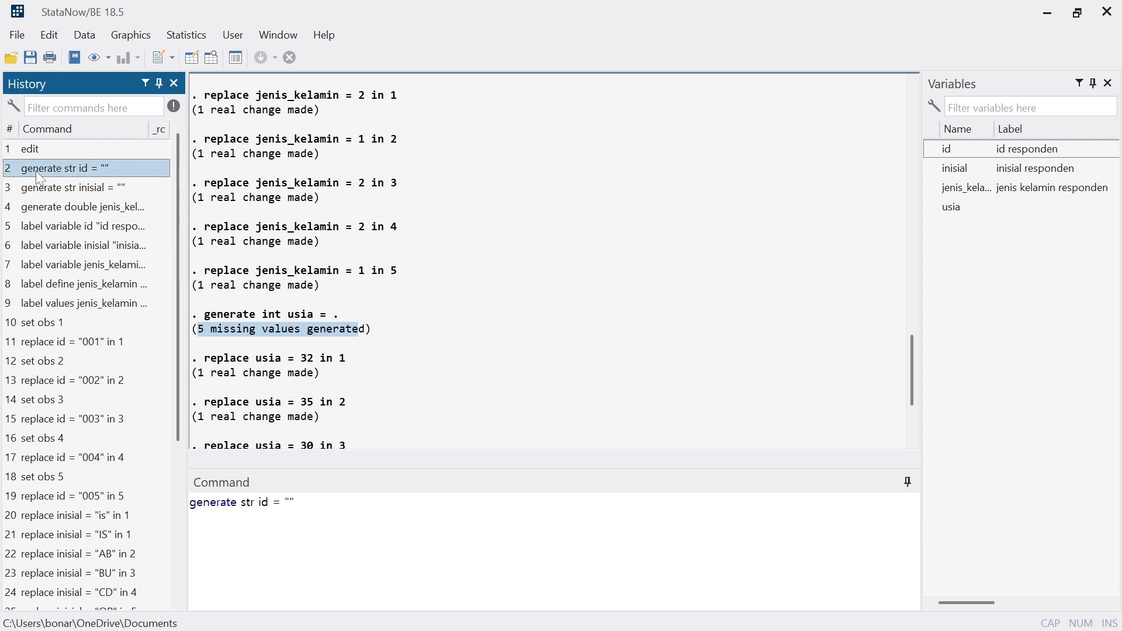
pyautogui.rightClick(49, 174)
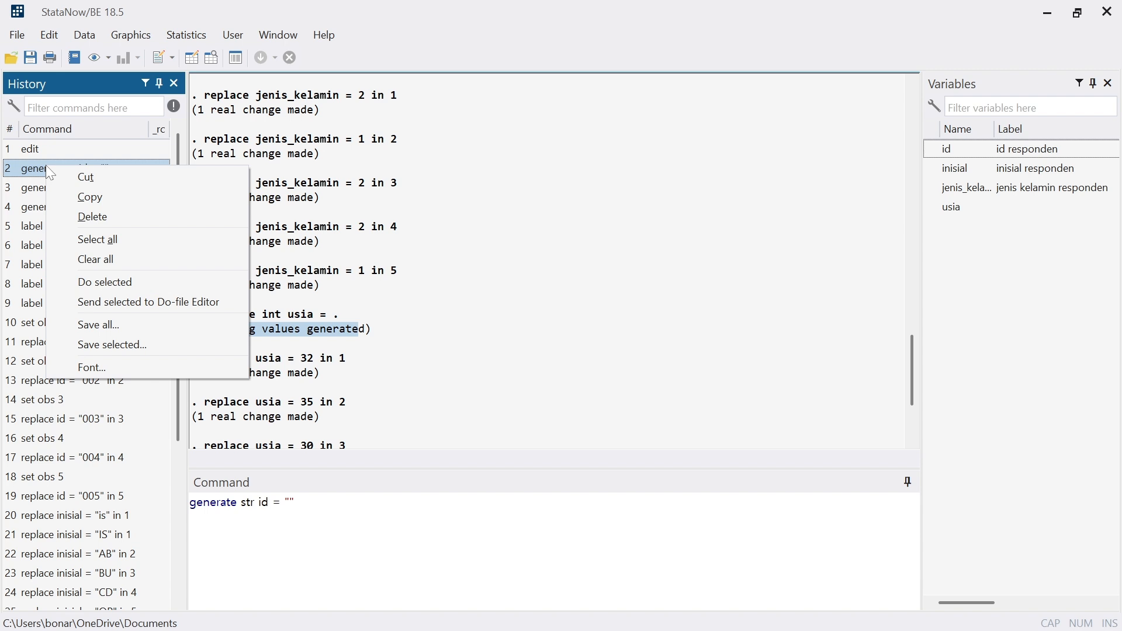
pyautogui.click(117, 302)
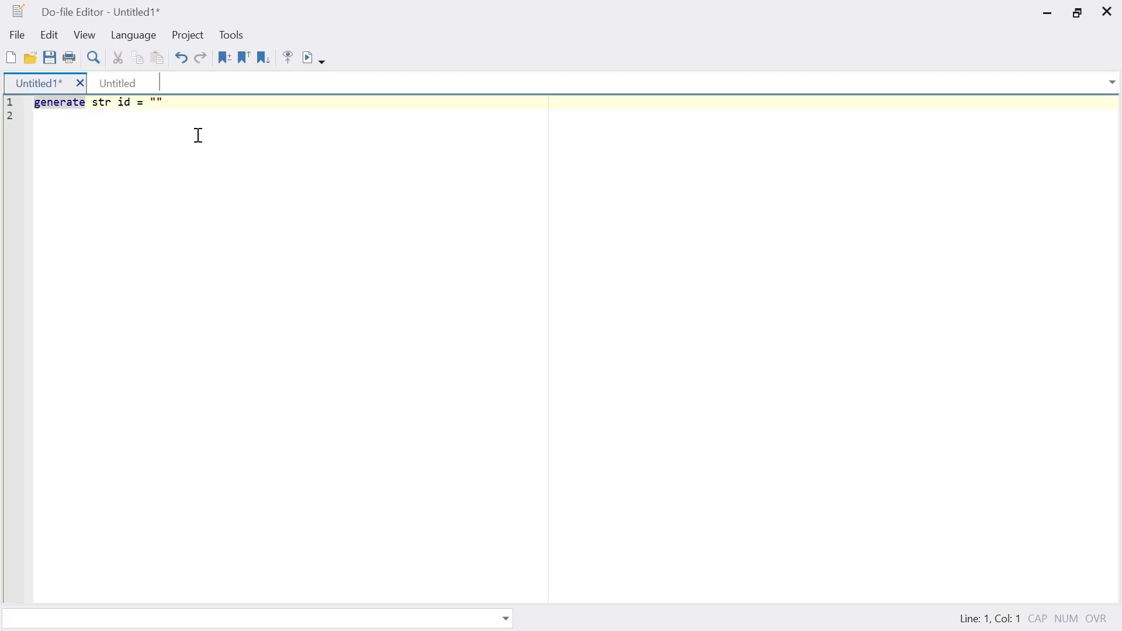
pyautogui.click(191, 109)
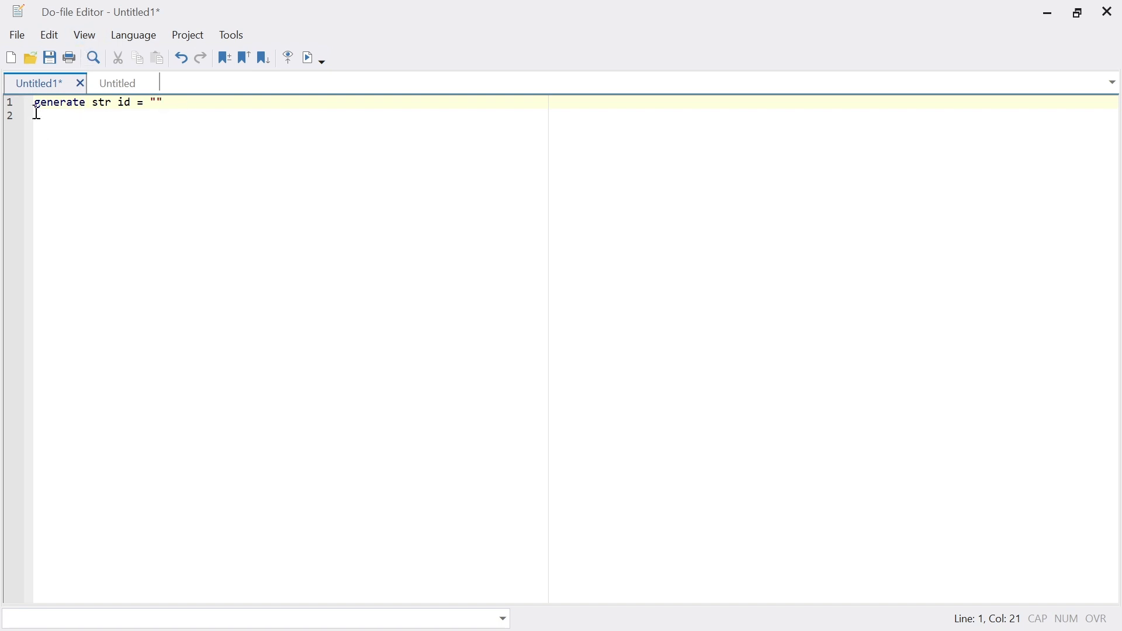
pyautogui.click(1063, 8)
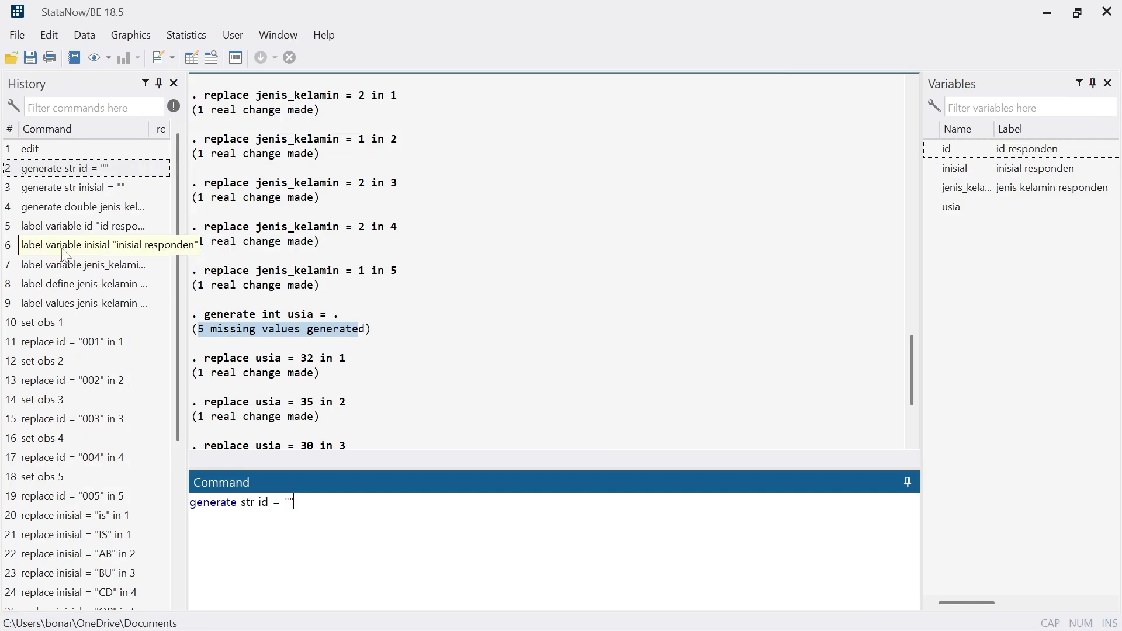
# Step: Copy the label values jenis_kelamin jenis_kelamin command from the history and paste it as line 2 of the do-file
pyautogui.click(70, 308)
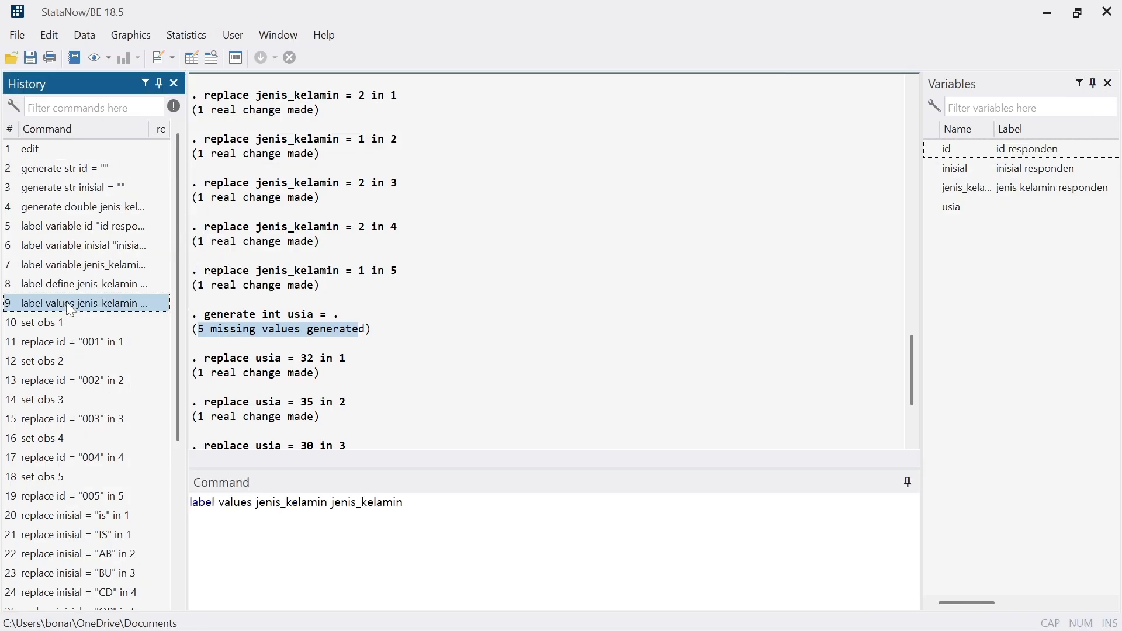
pyautogui.rightClick(70, 309)
pyautogui.click(103, 336)
pyautogui.moveTo(722, 629)
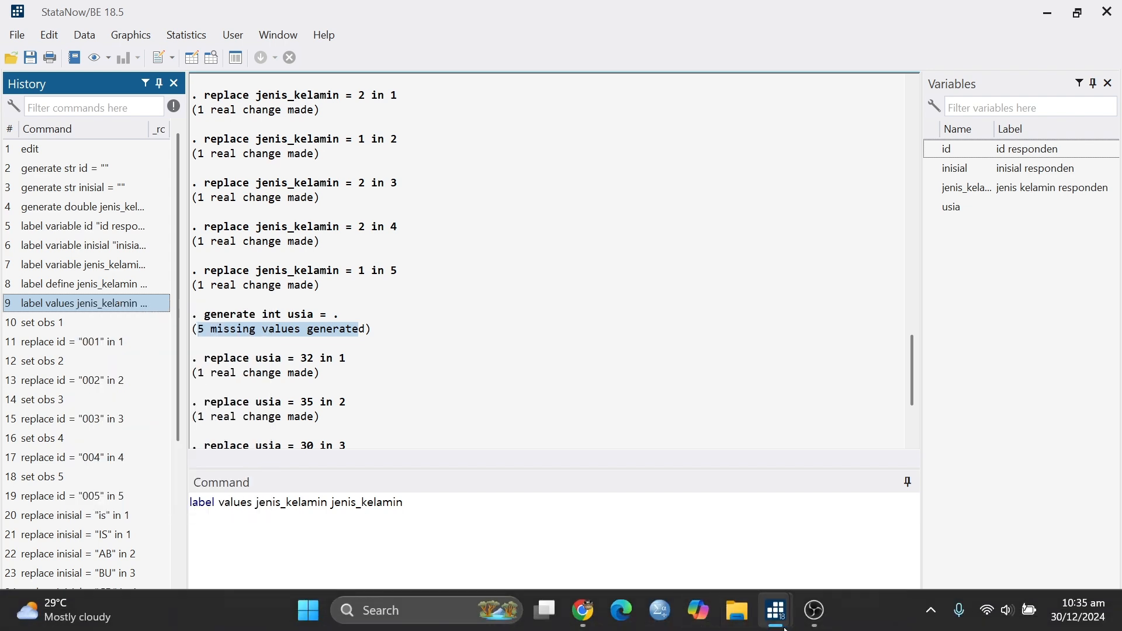
pyautogui.moveTo(784, 628)
pyautogui.click(937, 555)
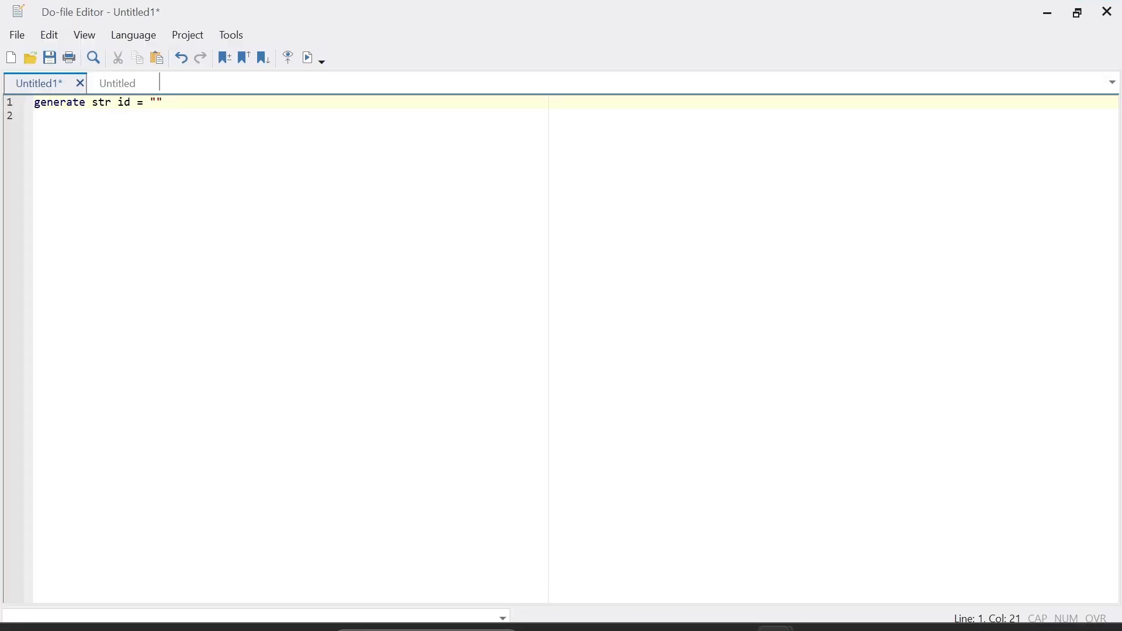
pyautogui.press('Return')
pyautogui.hotkey('ctrl', 'v')
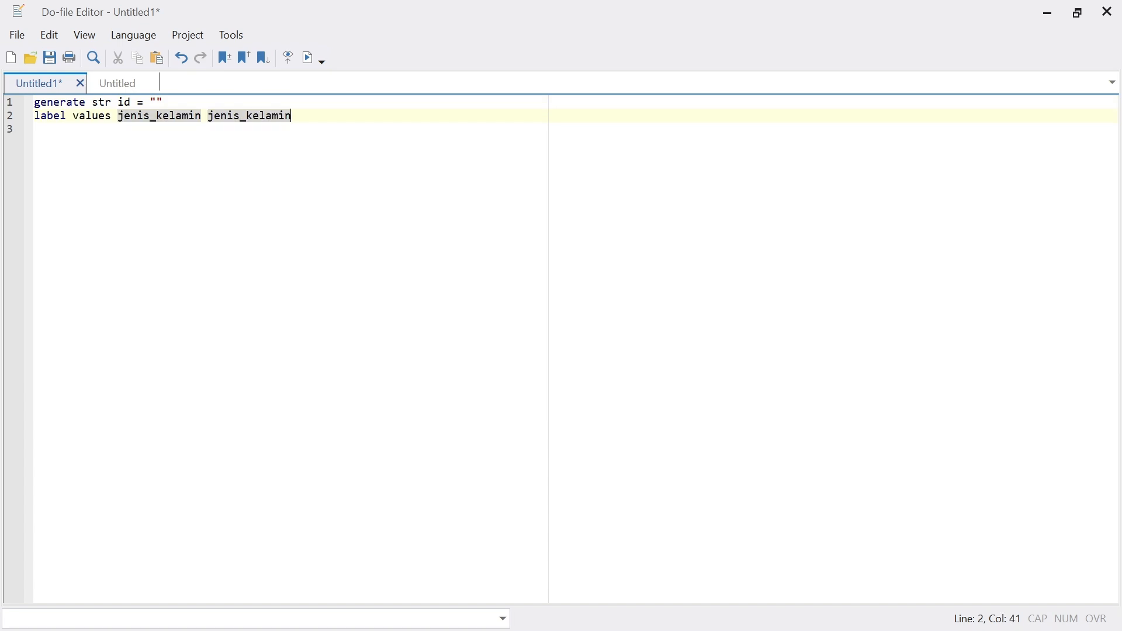
# Step: Select the label values jenis_kelamin line in the do-file, and minimize the editor to return to the main window
pyautogui.click(100, 129)
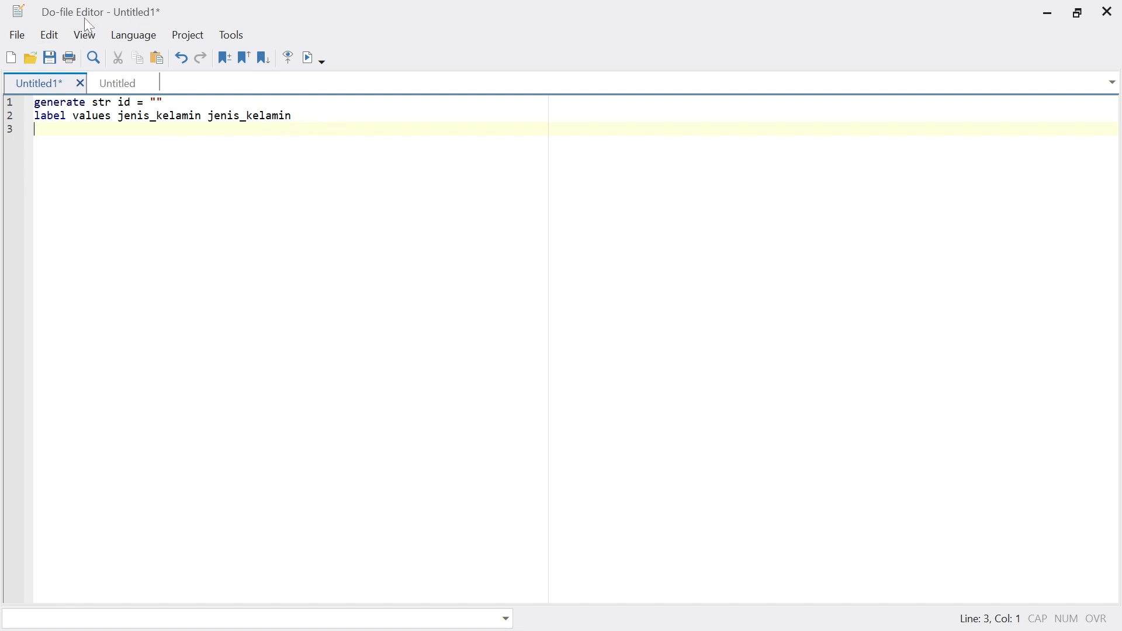
pyautogui.click(301, 118)
pyautogui.moveTo(301, 118); pyautogui.dragTo(34, 117)
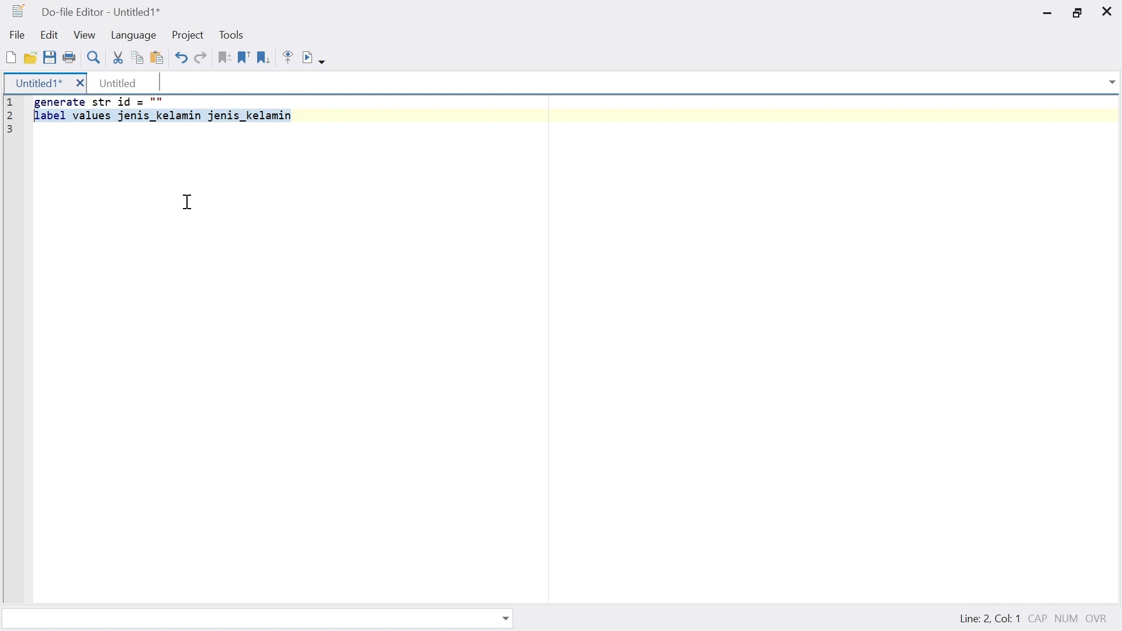
pyautogui.click(1049, 13)
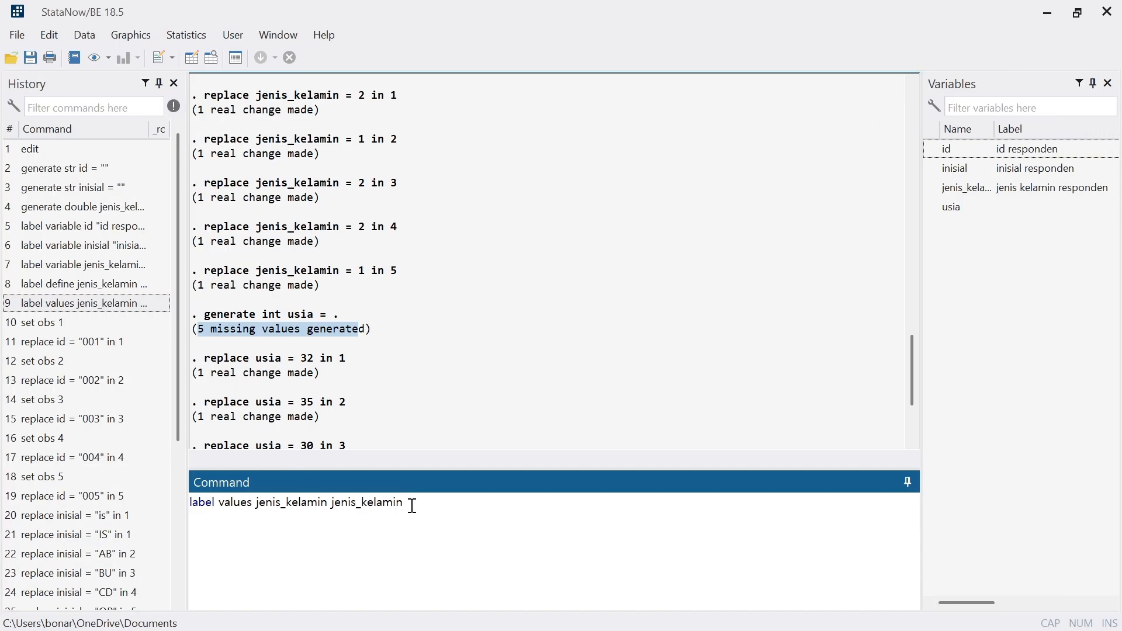
# Step: Remove the recalled label values command from the command line and view the available log file options
pyautogui.hotkey('ctrl', 'a')
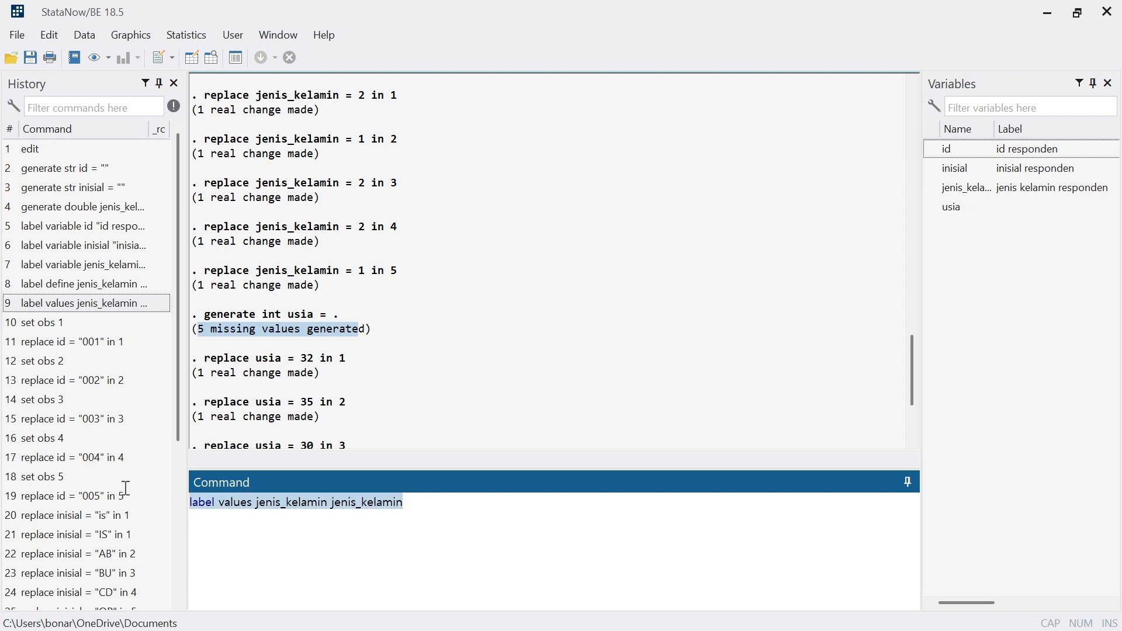
pyautogui.press('BackSpace')
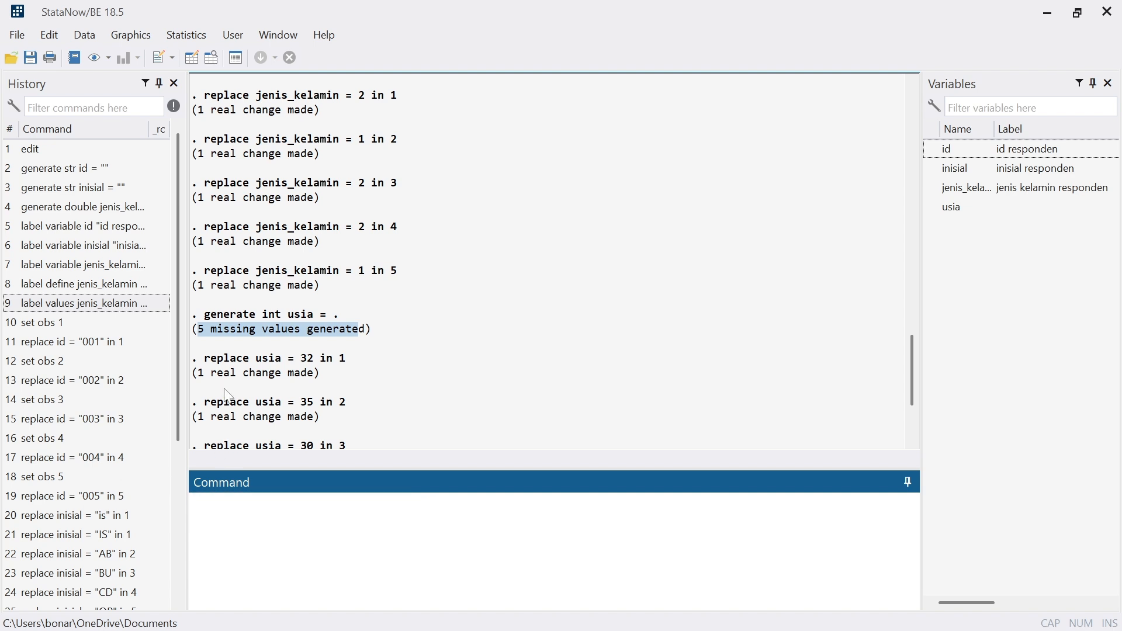
pyautogui.click(18, 36)
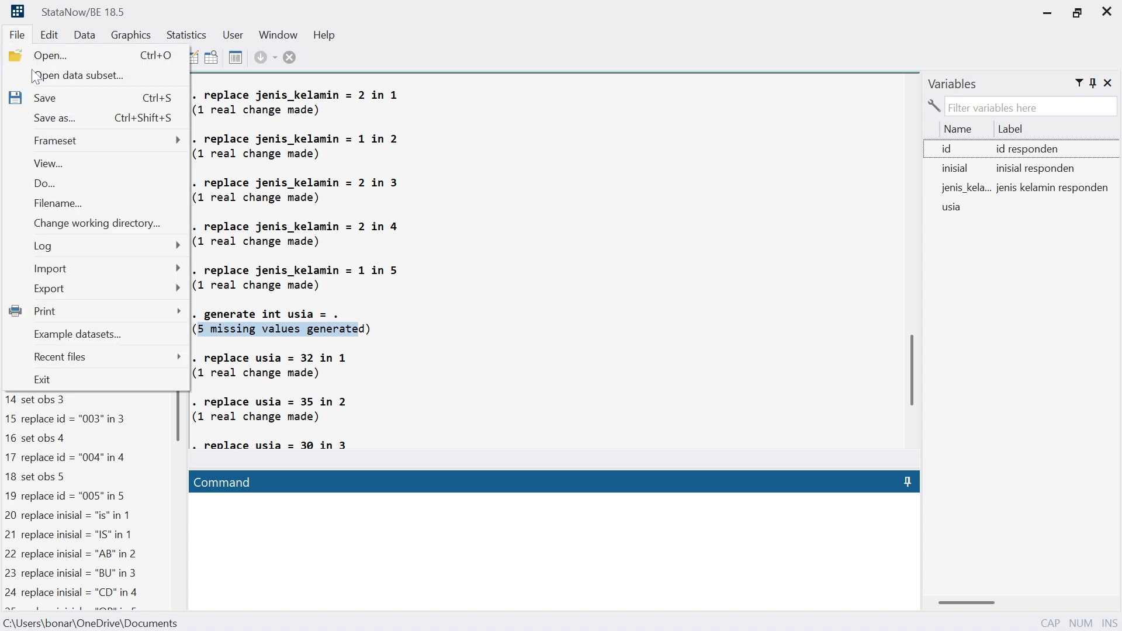
pyautogui.moveTo(103, 239)
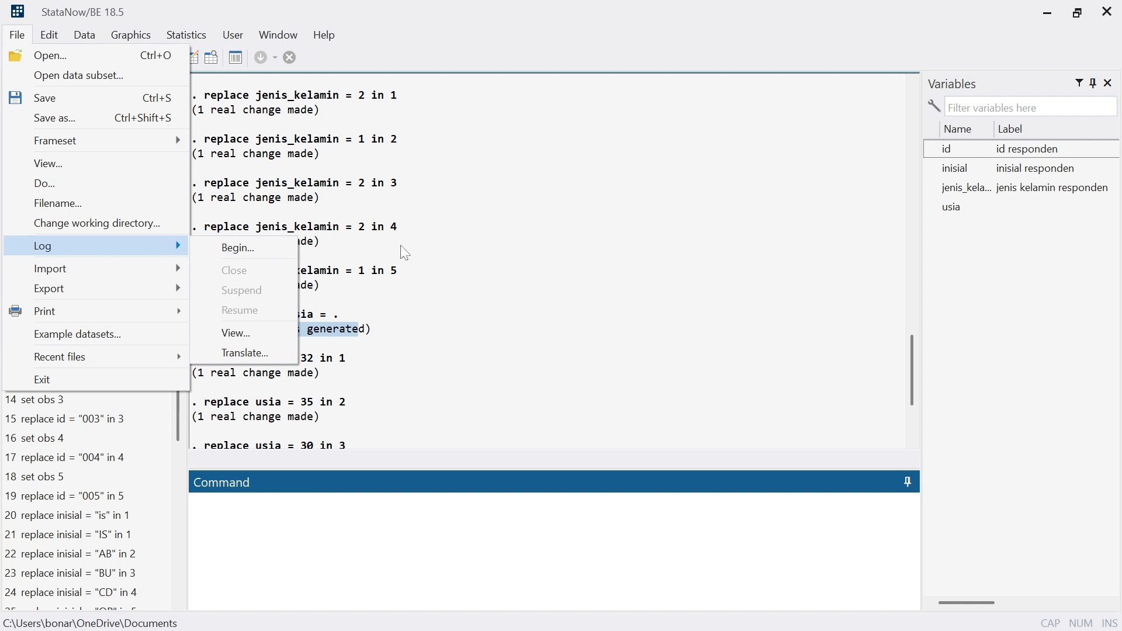
pyautogui.click(560, 229)
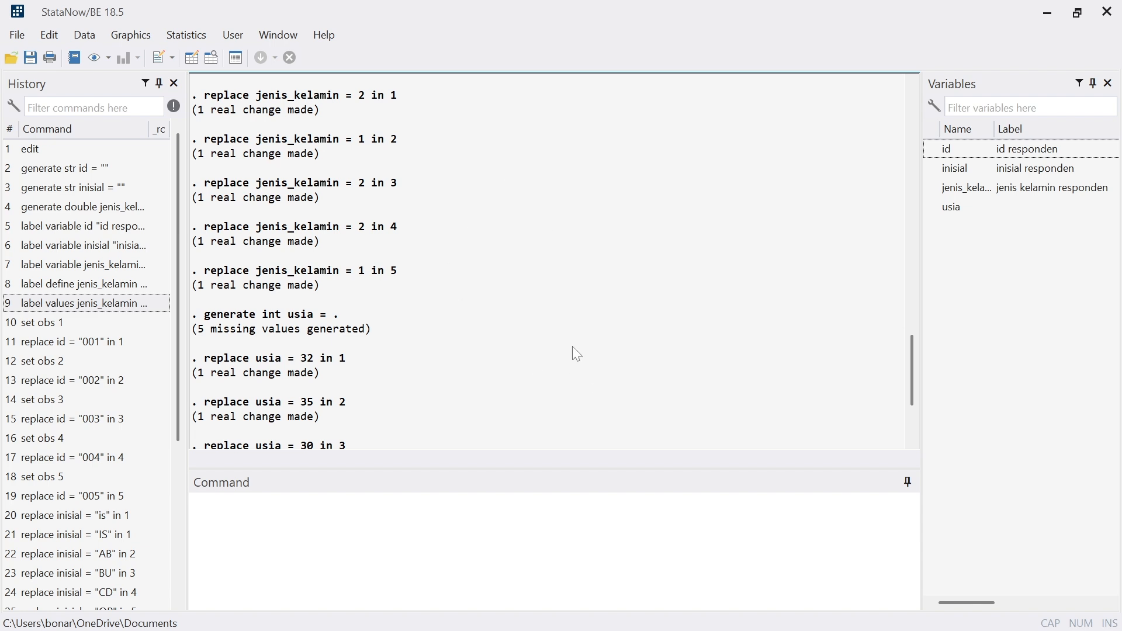
pyautogui.click(319, 565)
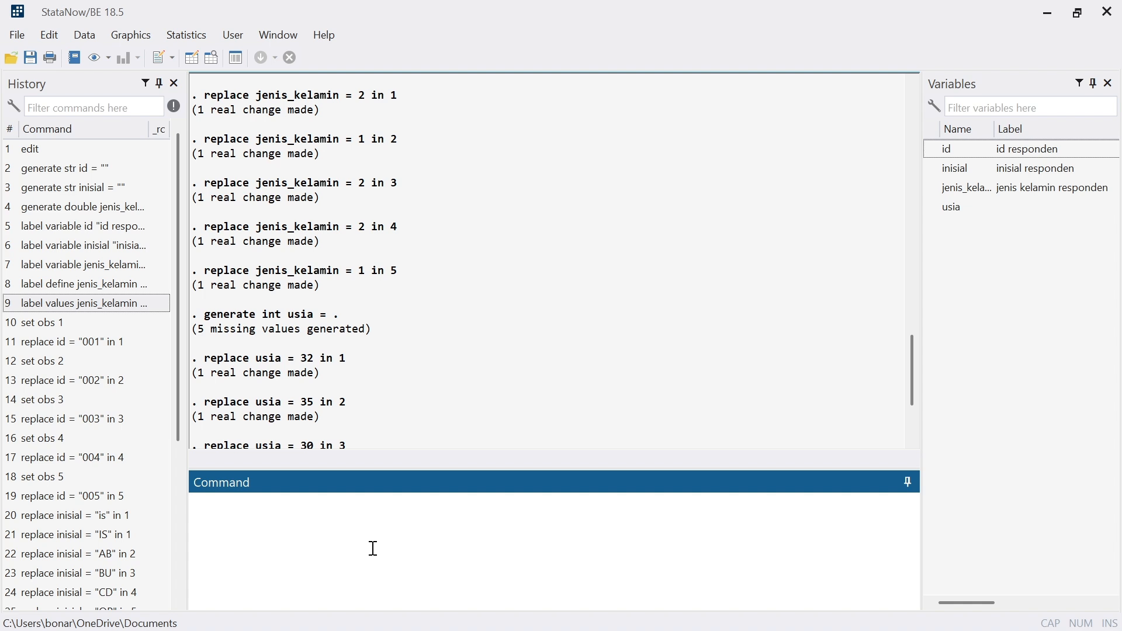
# Step: Clear all output from the results and all commands from the history
pyautogui.rightClick(541, 183)
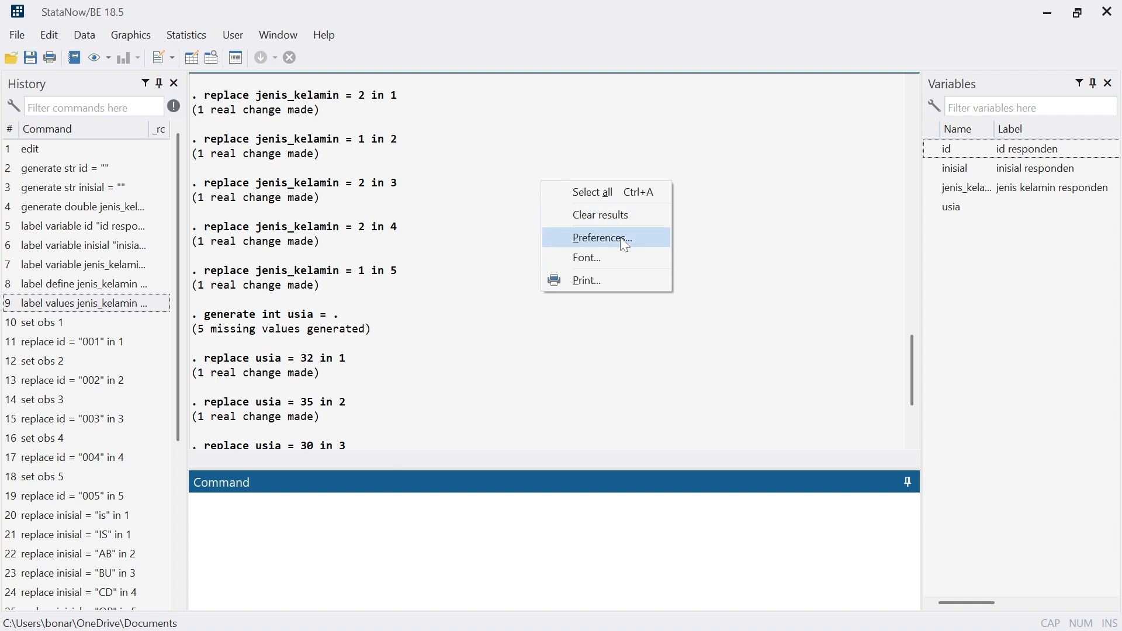
pyautogui.click(614, 216)
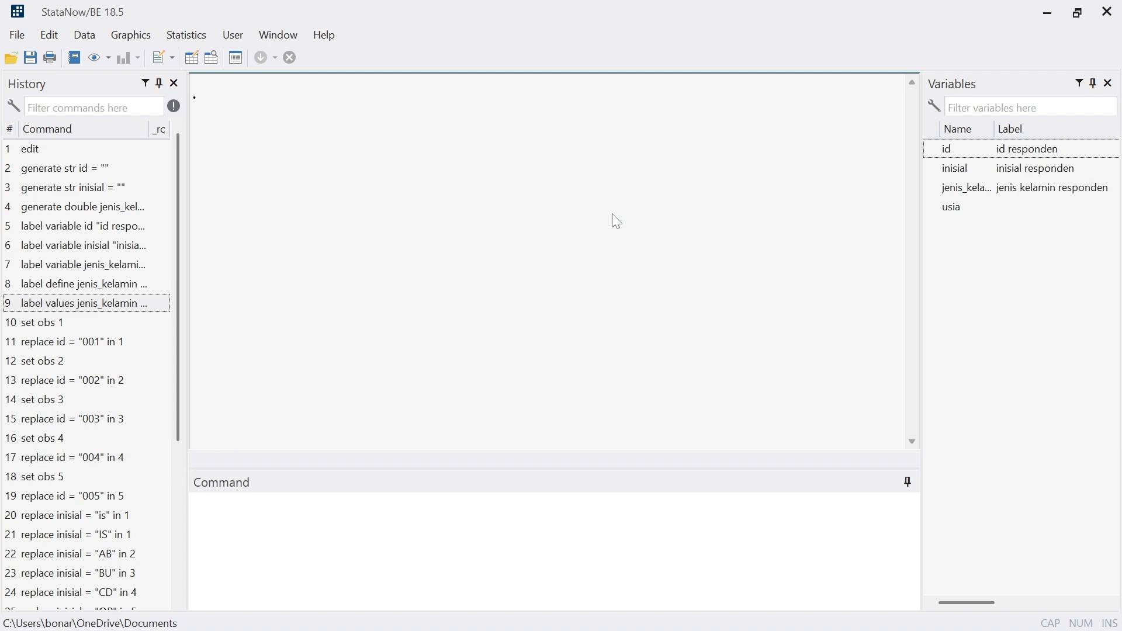
pyautogui.rightClick(126, 209)
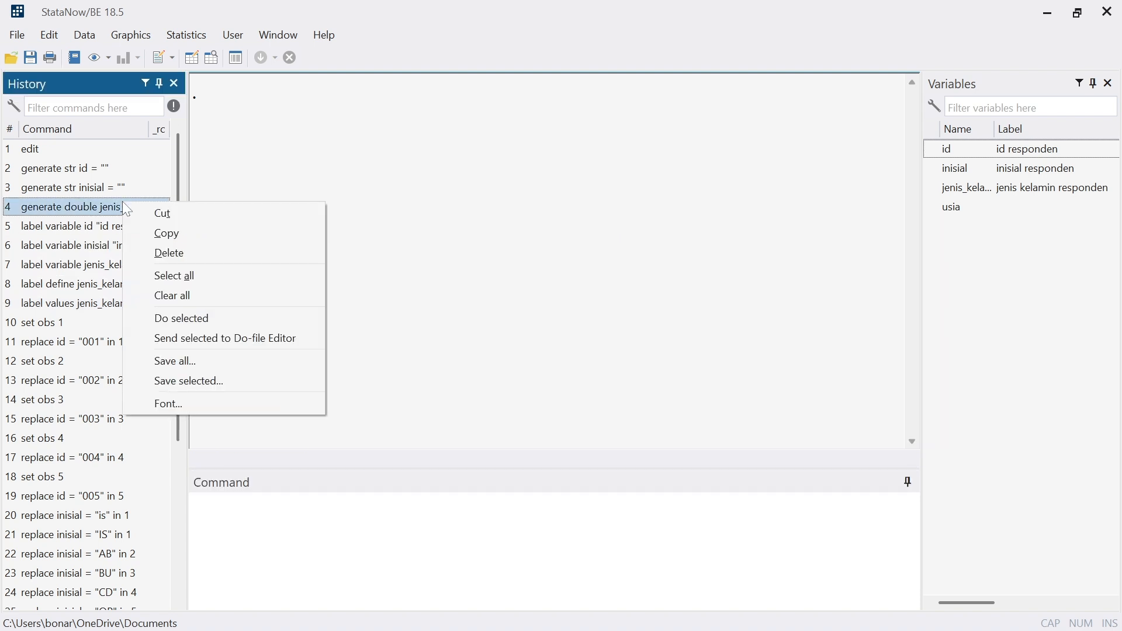
pyautogui.click(196, 296)
# Step: Run the edit command to view the respondent dataset in the Data Editor, and return to the main window
pyautogui.click(366, 549)
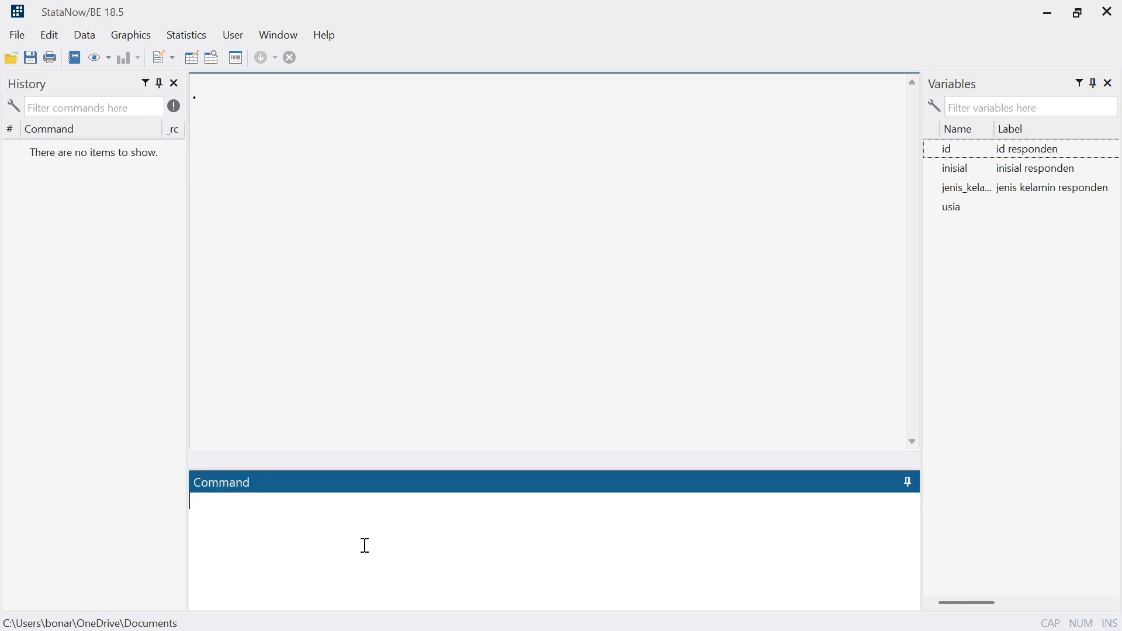
pyautogui.write('edit')
pyautogui.press('Return')
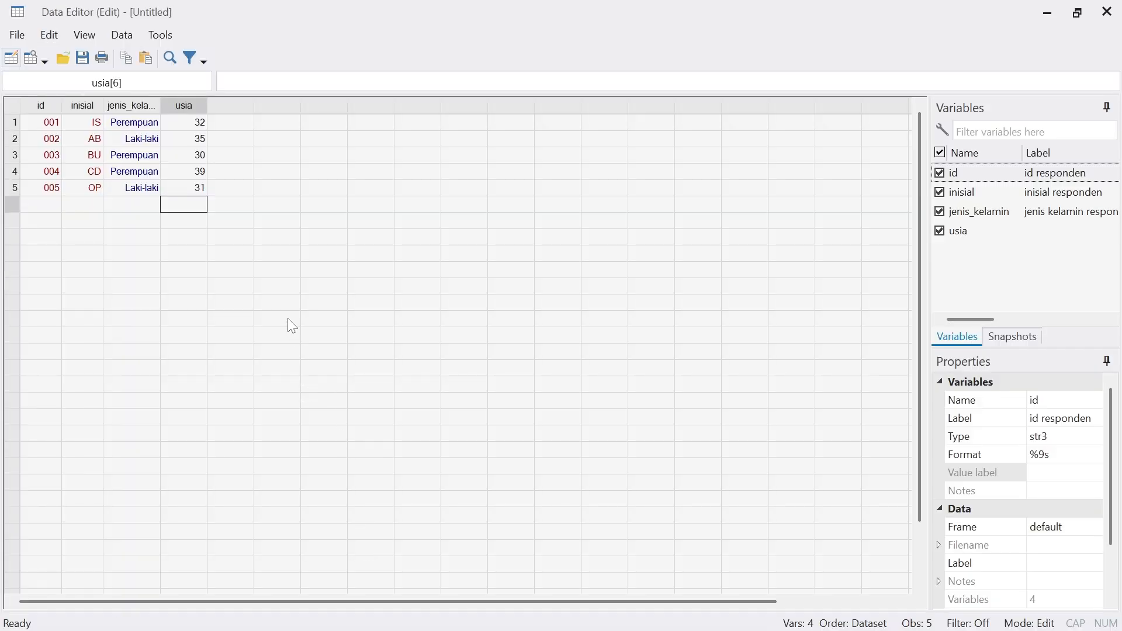
pyautogui.click(1047, 13)
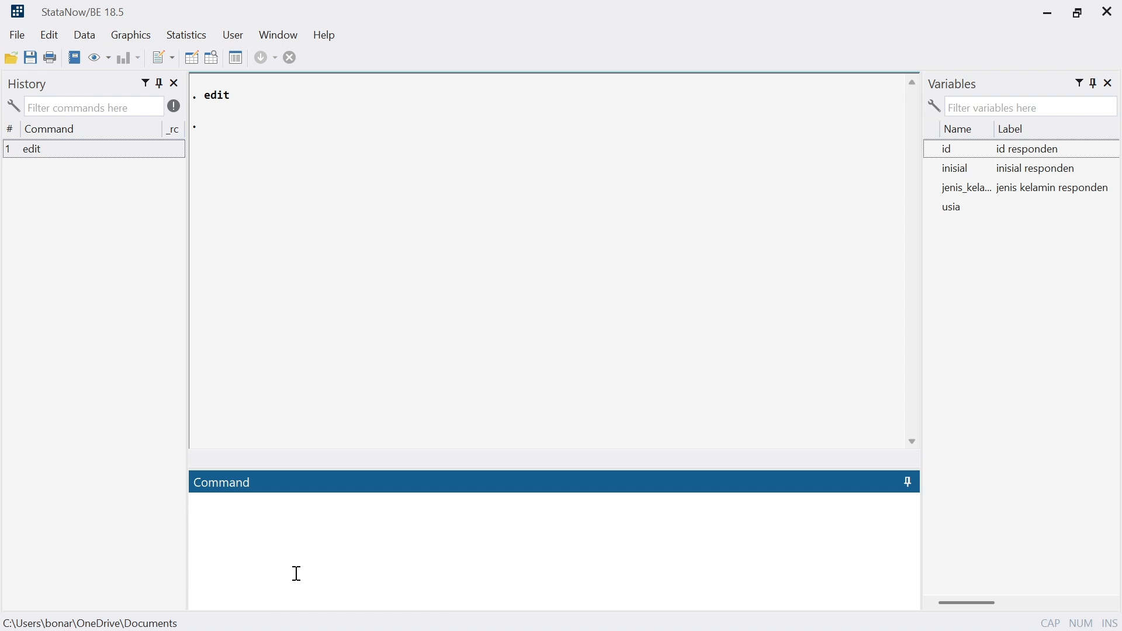
# Step: Clear the respondent dataset from memory with the clear command, and check the Data Editor with edit before minimizing it
pyautogui.write('clear')
pyautogui.press('Return')
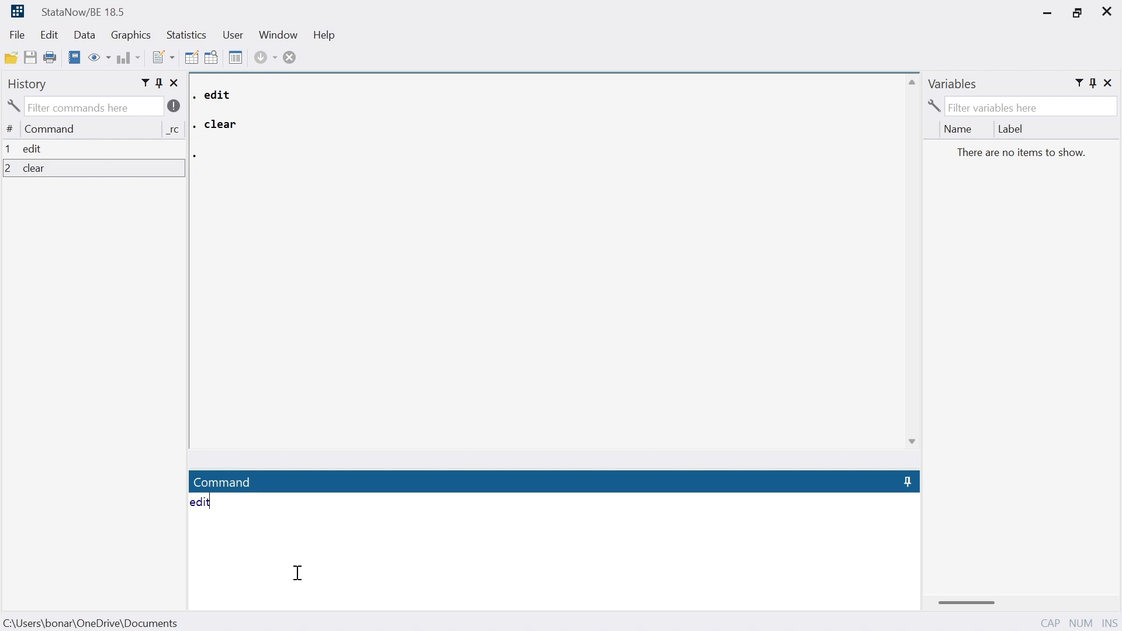
pyautogui.press('Return')
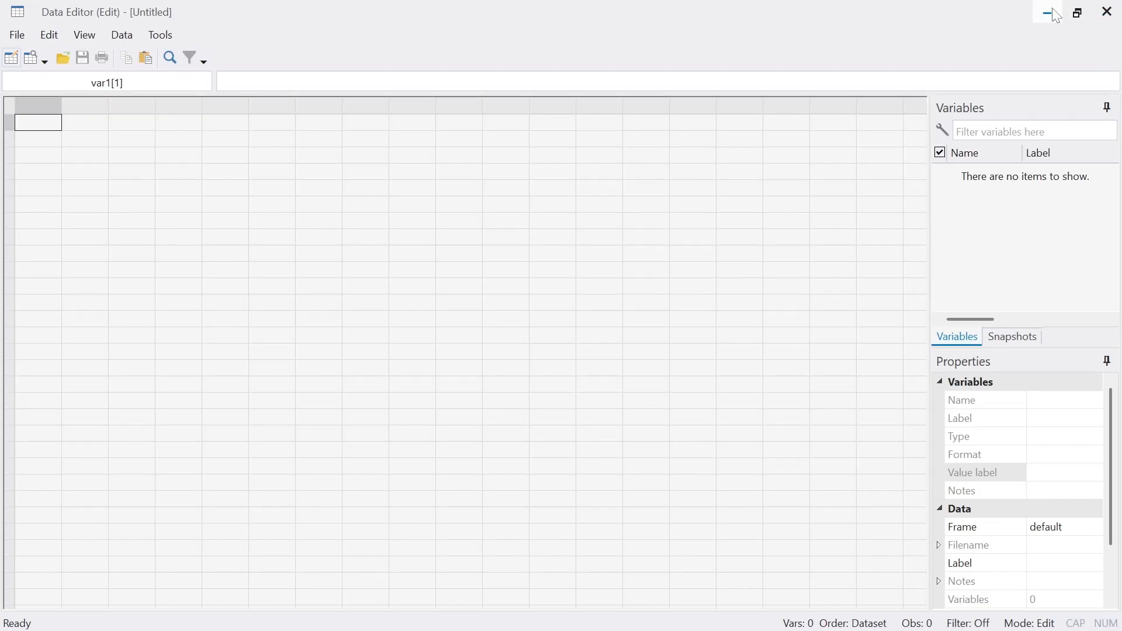
pyautogui.click(1056, 15)
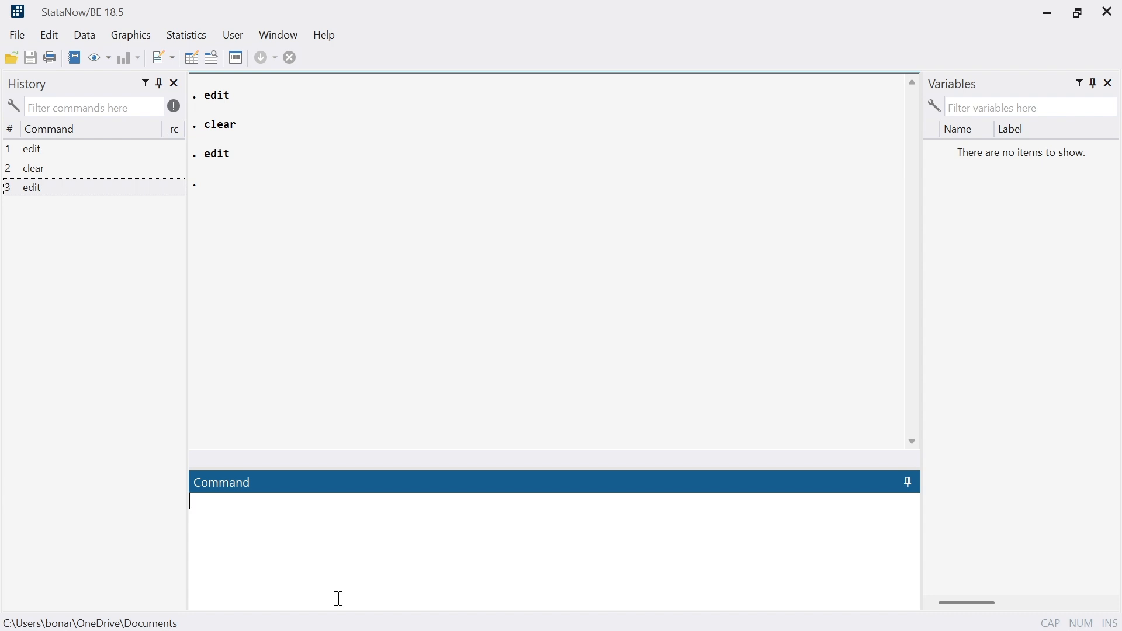
# Step: Load the example dataset with sysuse lifeexp, view it in the Data Editor with edit, and return to the main window
pyautogui.write('sysuse lifeexp')
pyautogui.press('Return')
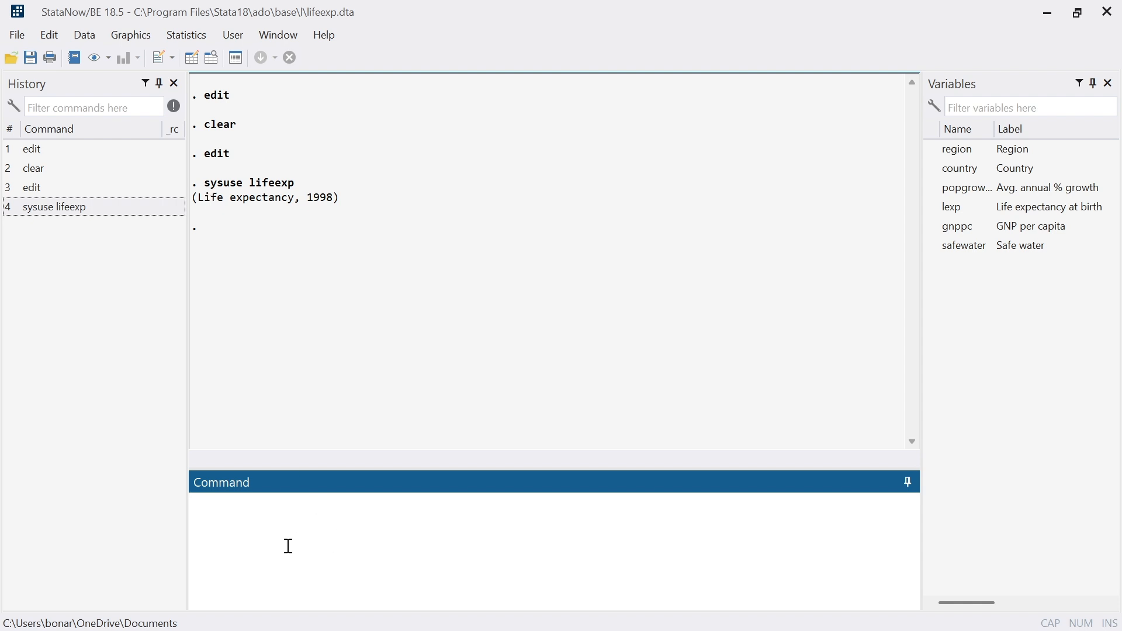
pyautogui.write('edit')
pyautogui.press('Return')
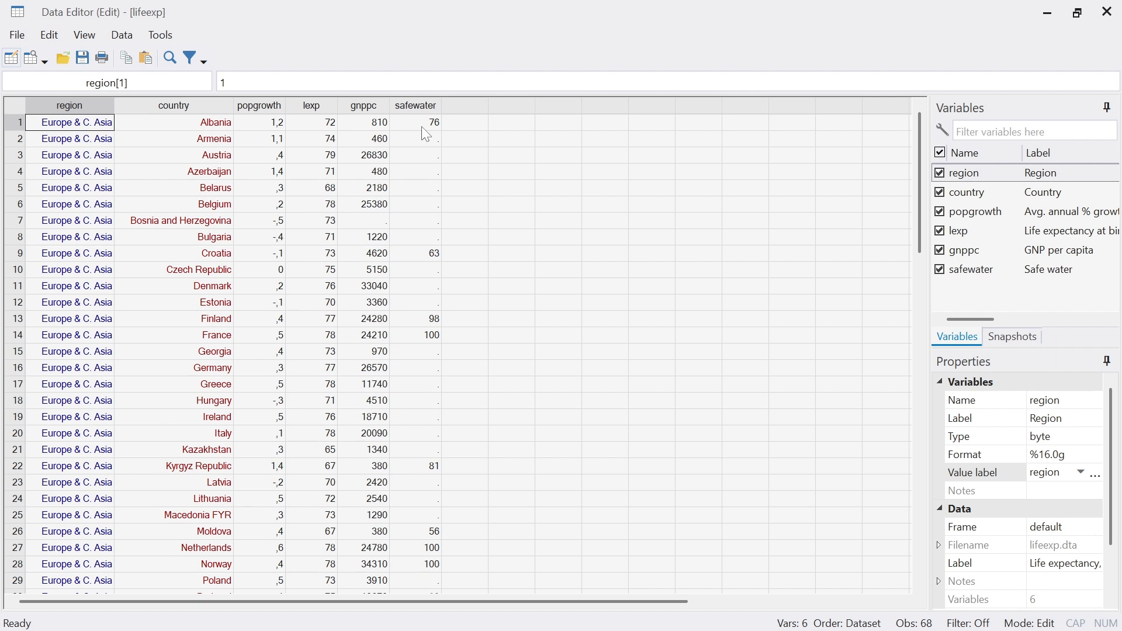
pyautogui.click(1047, 15)
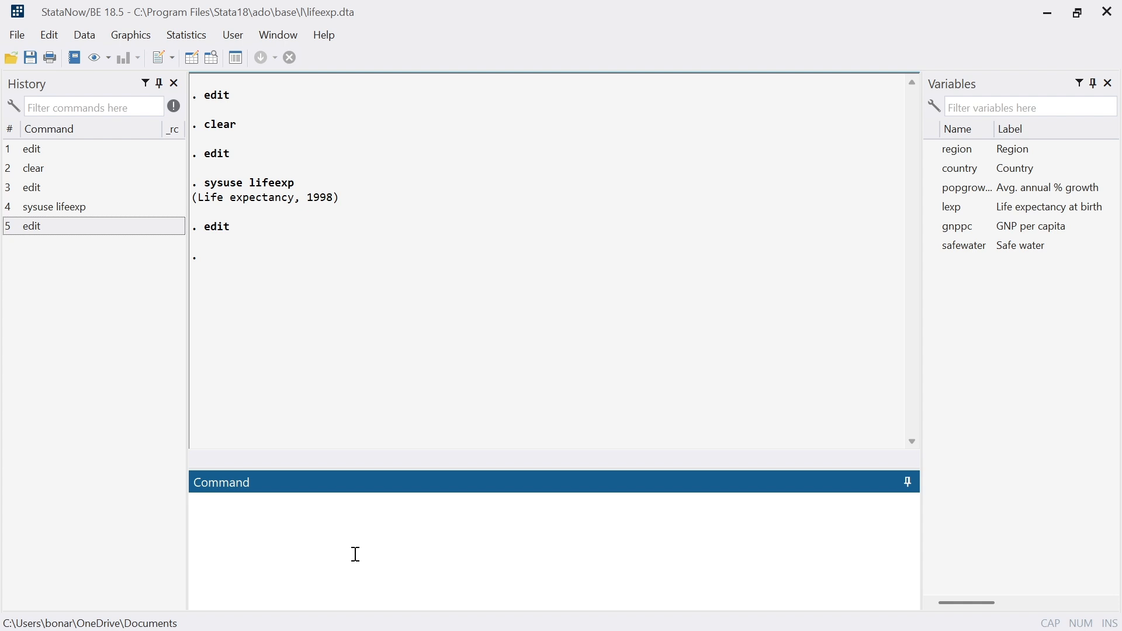
# Step: Try to cross-tabulate region and popgrowth with the tab command
pyautogui.write('tab')
pyautogui.click(933, 150)
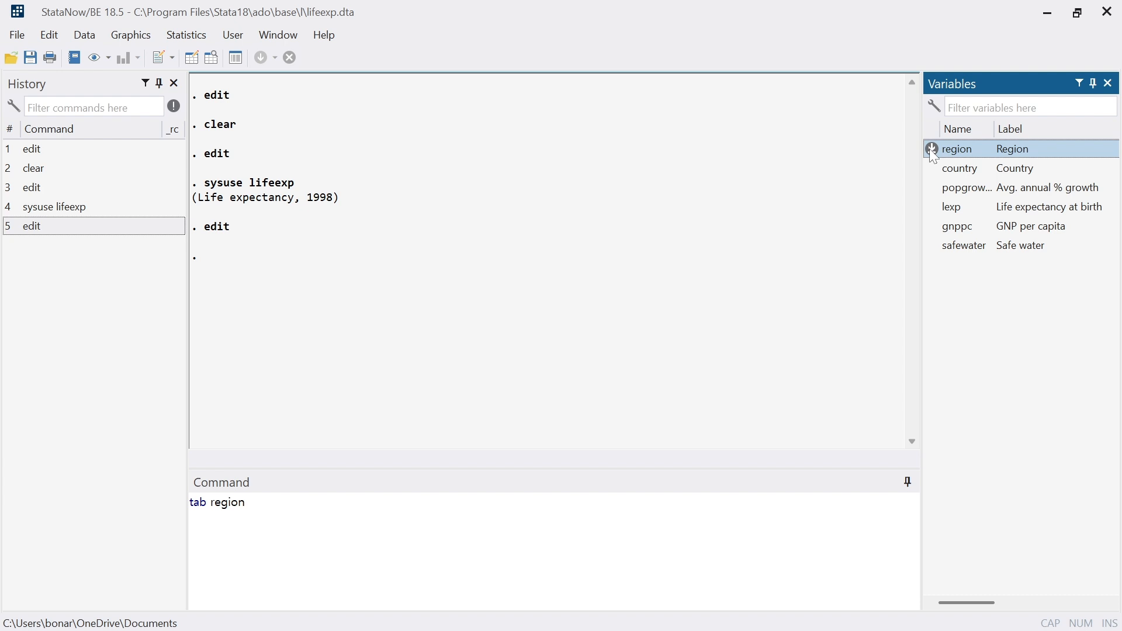
pyautogui.click(931, 189)
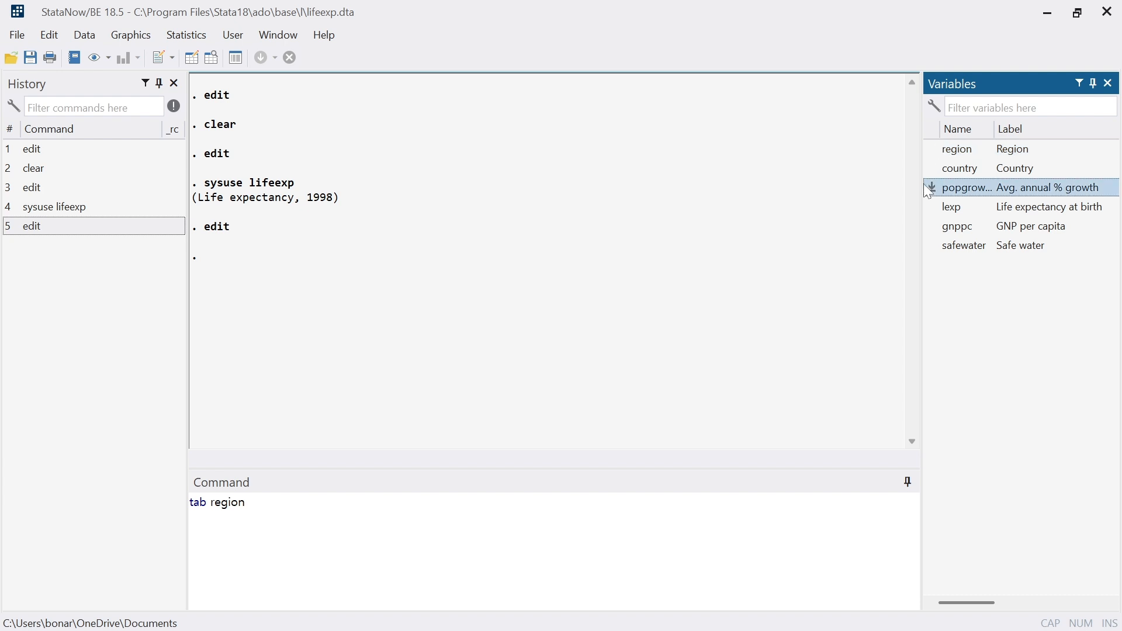
pyautogui.click(346, 512)
pyautogui.press('Return')
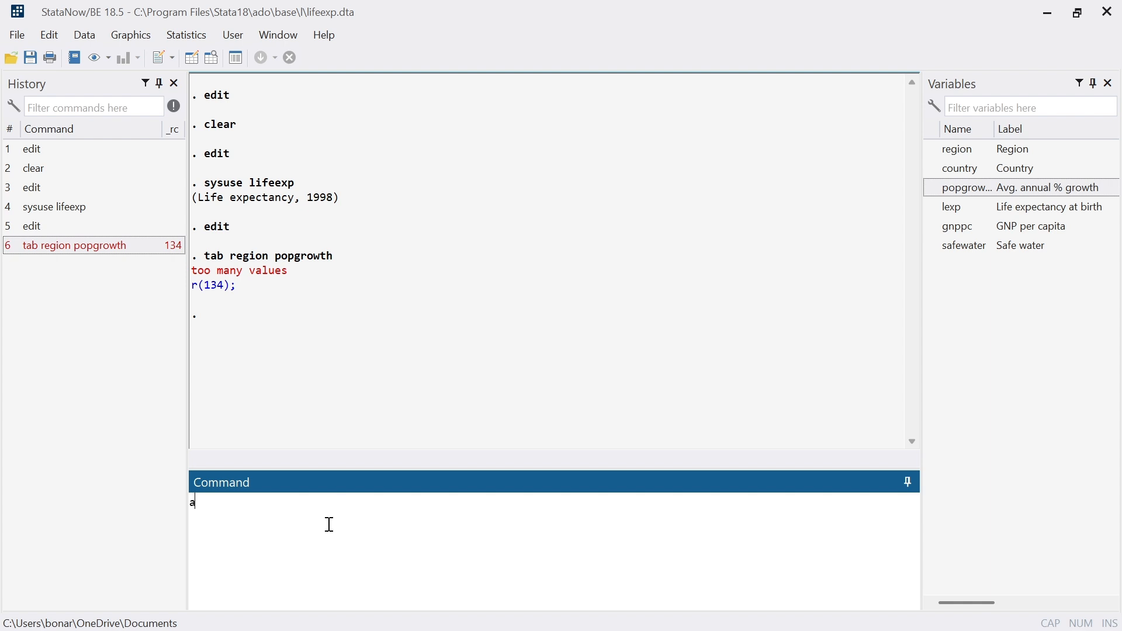
# Step: Create separate frequency tables with tab region and tab country, and look through the country table
pyautogui.write('tab region')
pyautogui.press('Return')
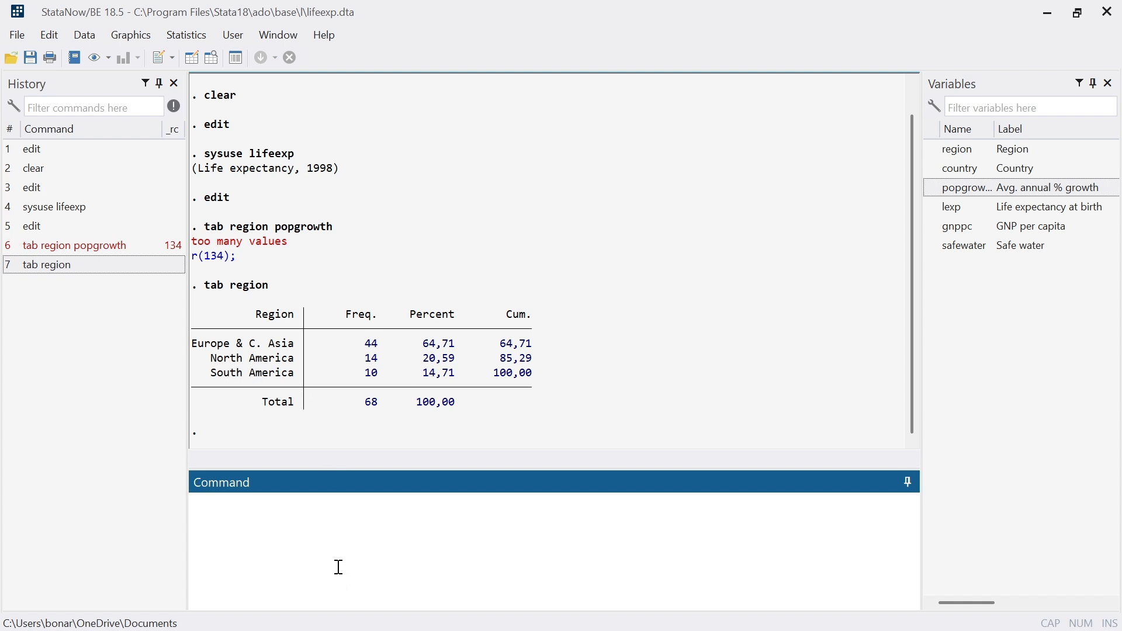
pyautogui.write('ab')
pyautogui.write('country')
pyautogui.press('Return')
pyautogui.scroll(5, 448, 385)
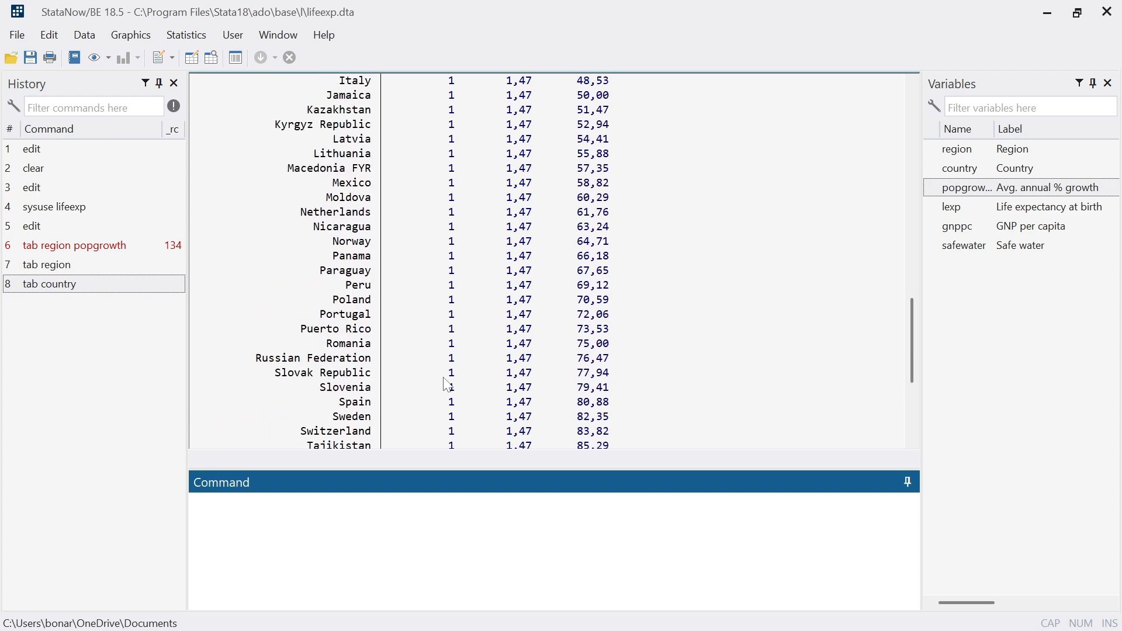
pyautogui.scroll(13, 449, 385)
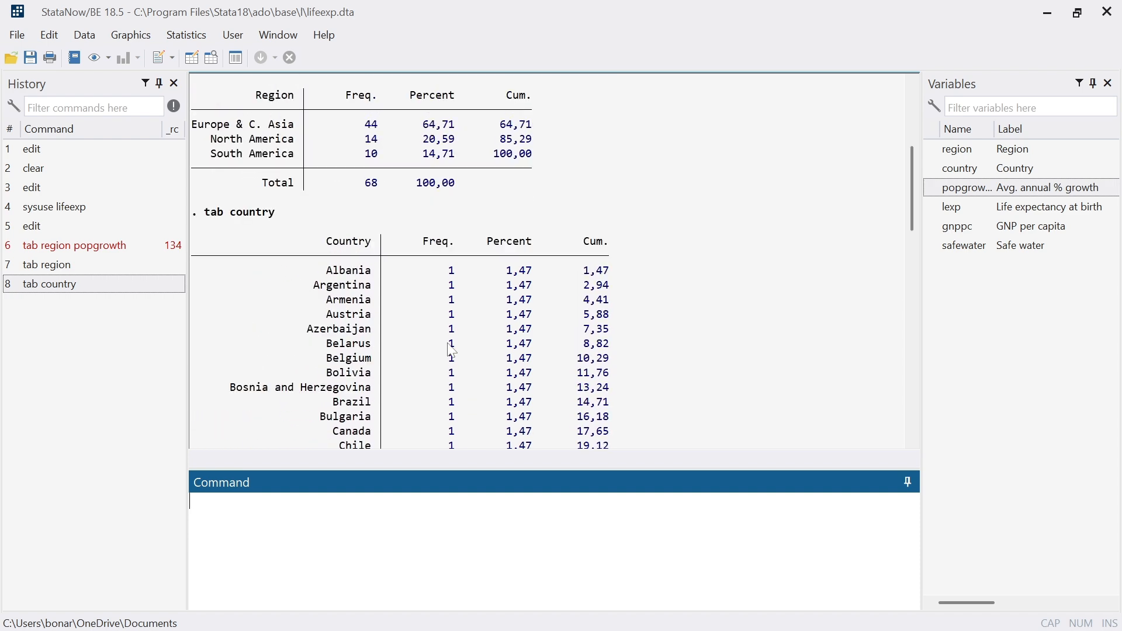
pyautogui.scroll(-20, 452, 351)
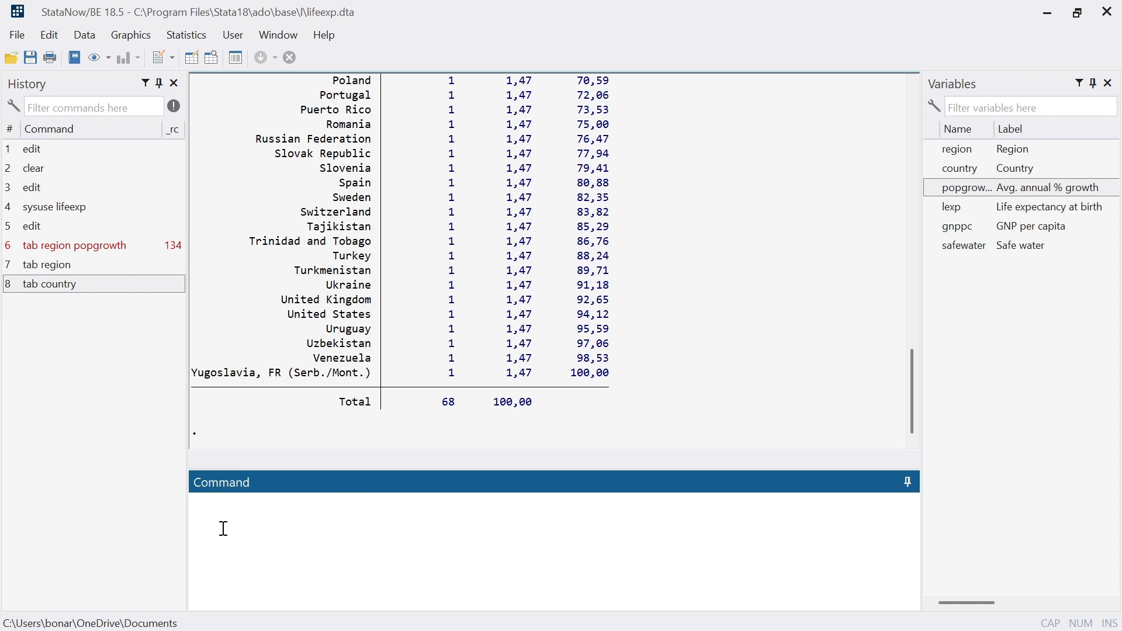
# Step: Summarize the gnppc variable with the summ command, and look back through the earlier output
pyautogui.write('summ')
pyautogui.click(934, 228)
pyautogui.click(327, 504)
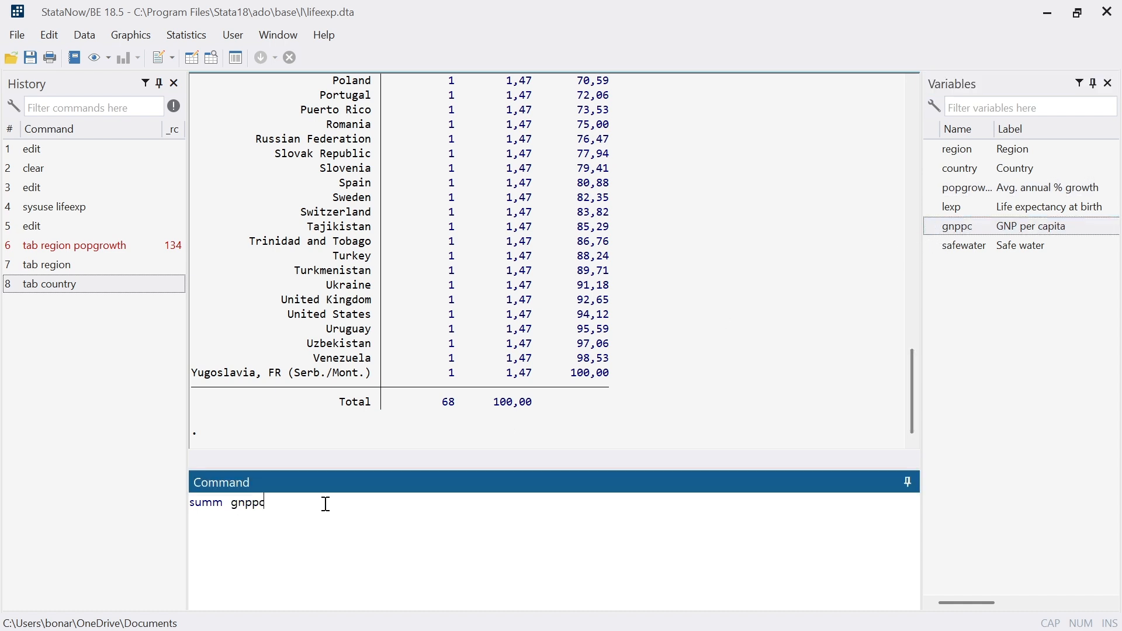
pyautogui.press('Return')
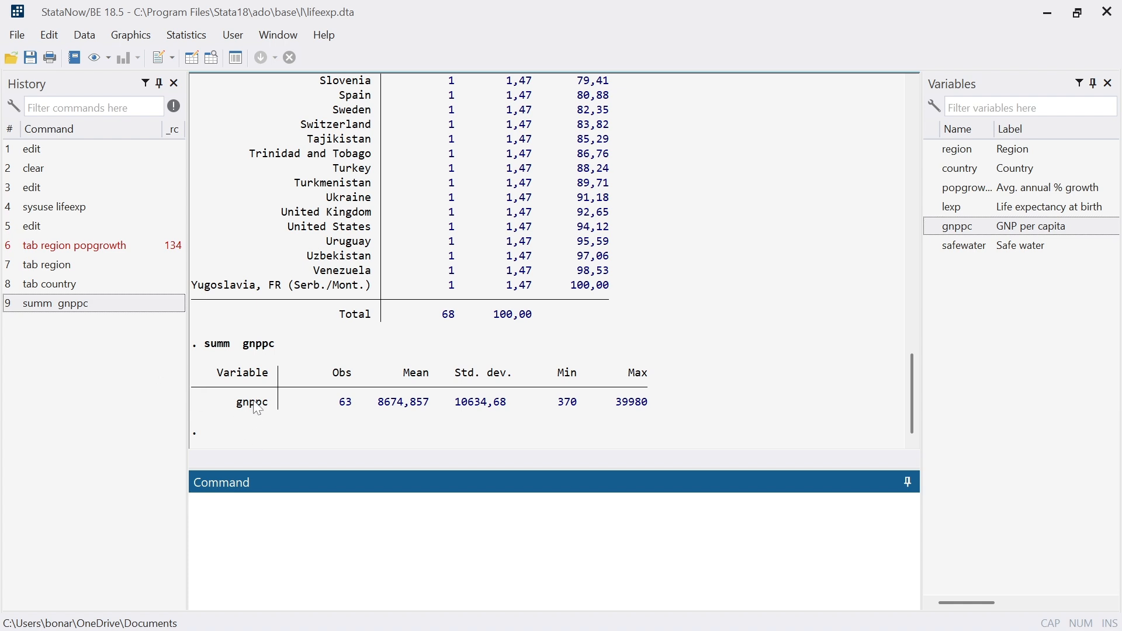
pyautogui.scroll(12, 576, 345)
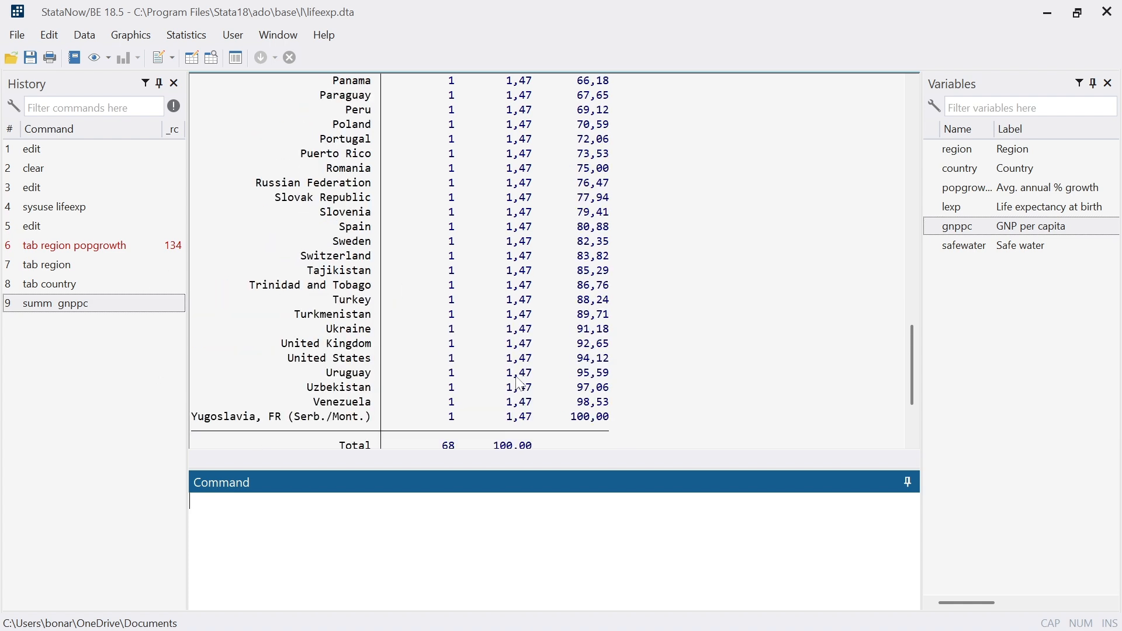
pyautogui.scroll(10, 511, 369)
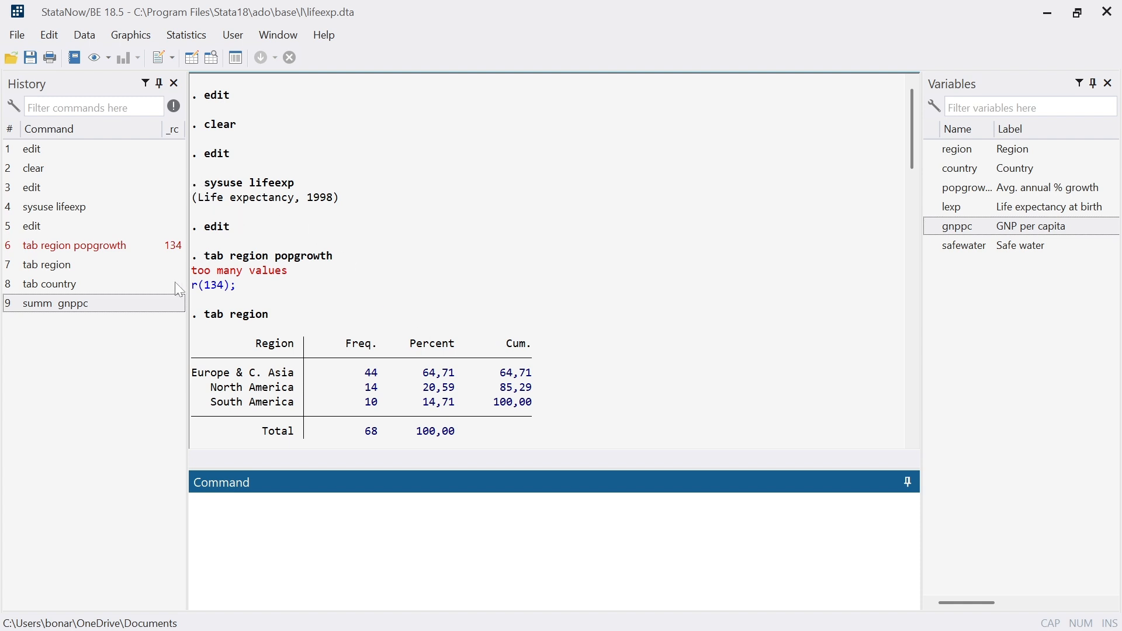
# Step: Send the tab region command from the history to the Do-file Editor, and add a new line below it
pyautogui.click(46, 267)
pyautogui.rightClick(45, 267)
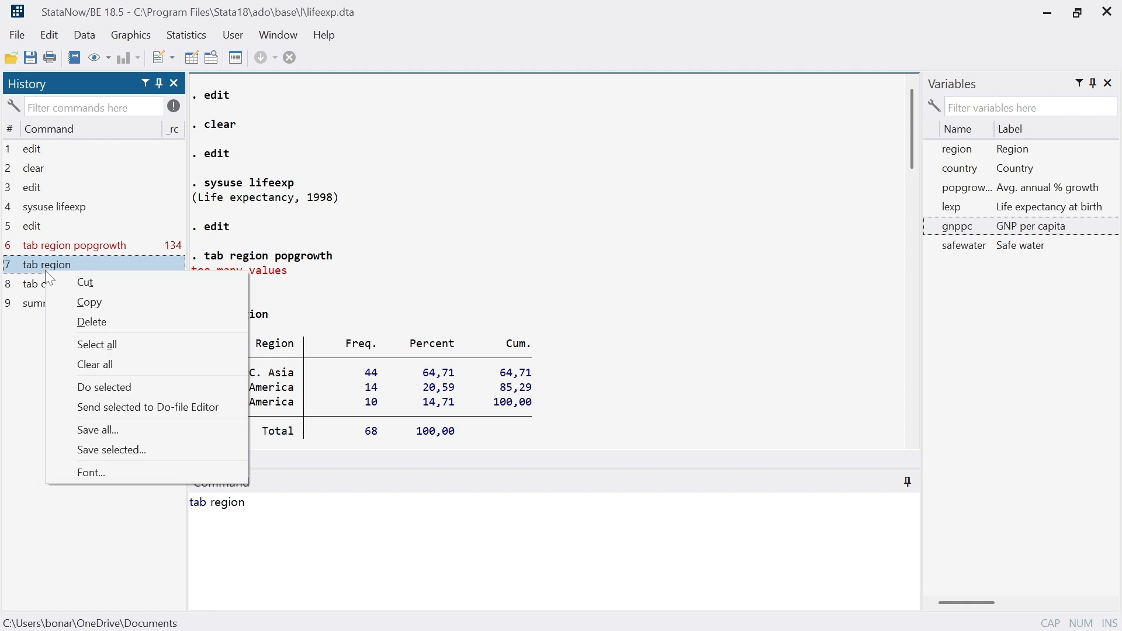
pyautogui.click(149, 409)
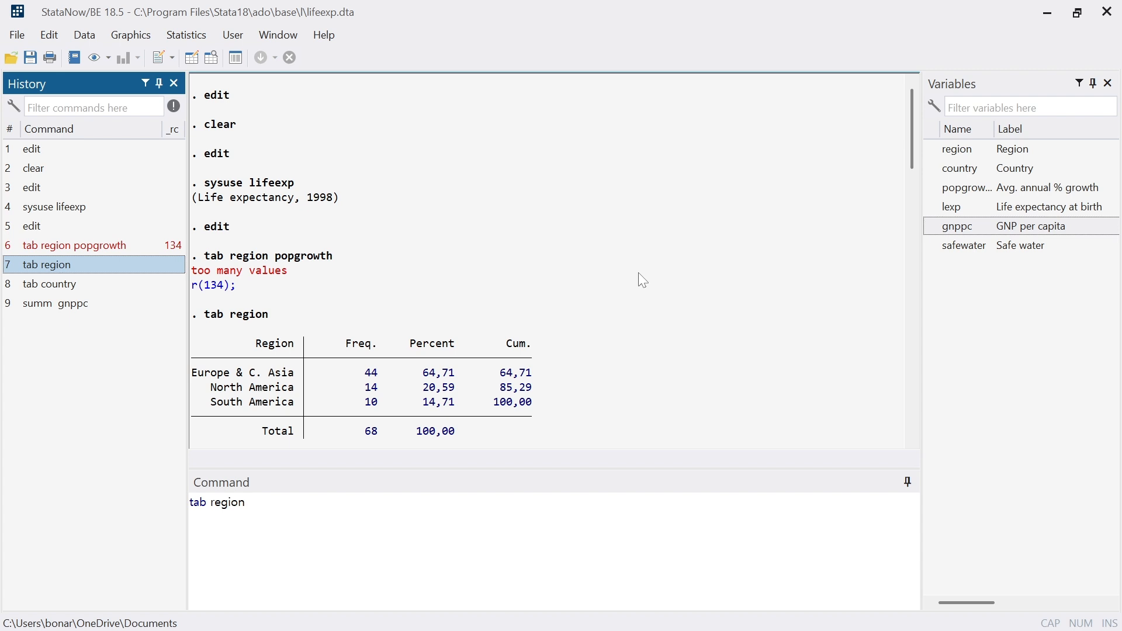
pyautogui.rightClick(77, 265)
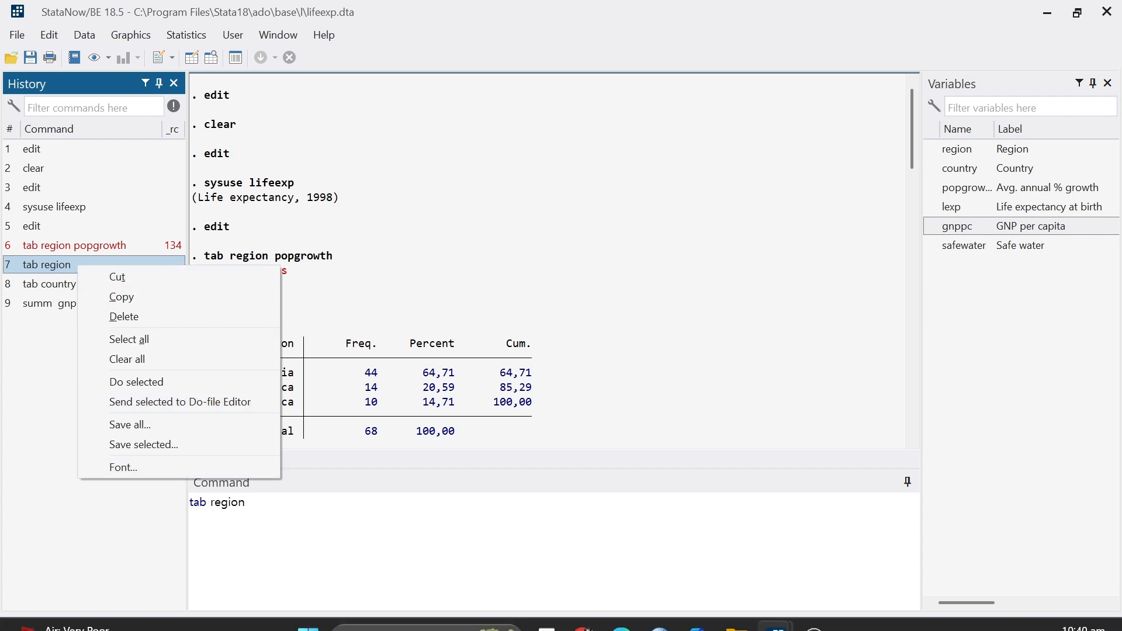
pyautogui.moveTo(777, 610)
pyautogui.click(929, 557)
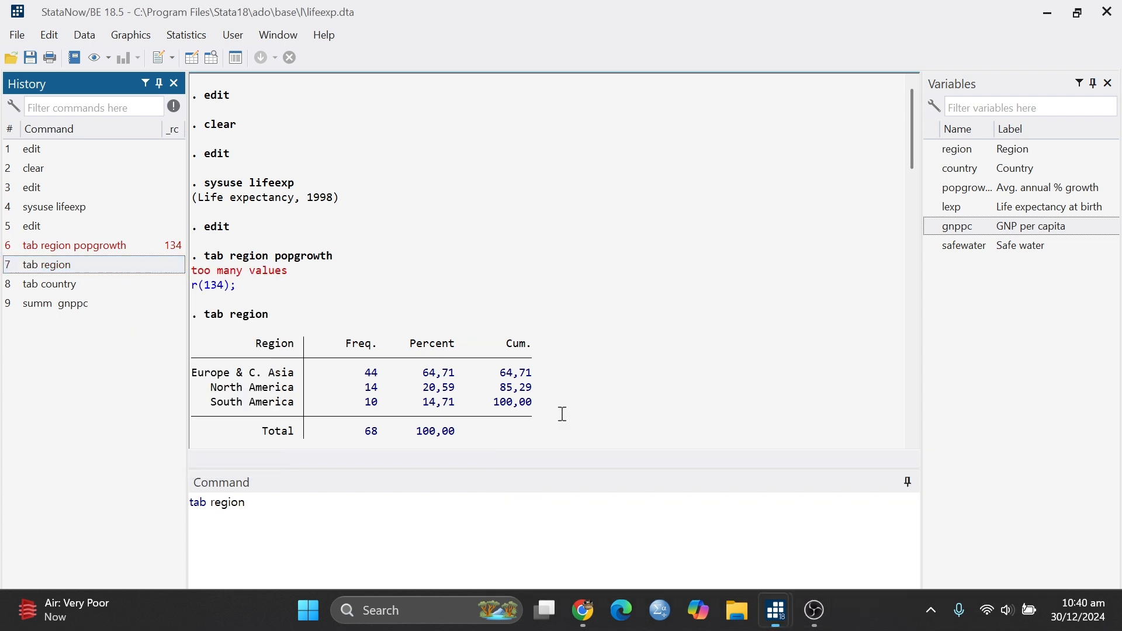
pyautogui.doubleClick(110, 105)
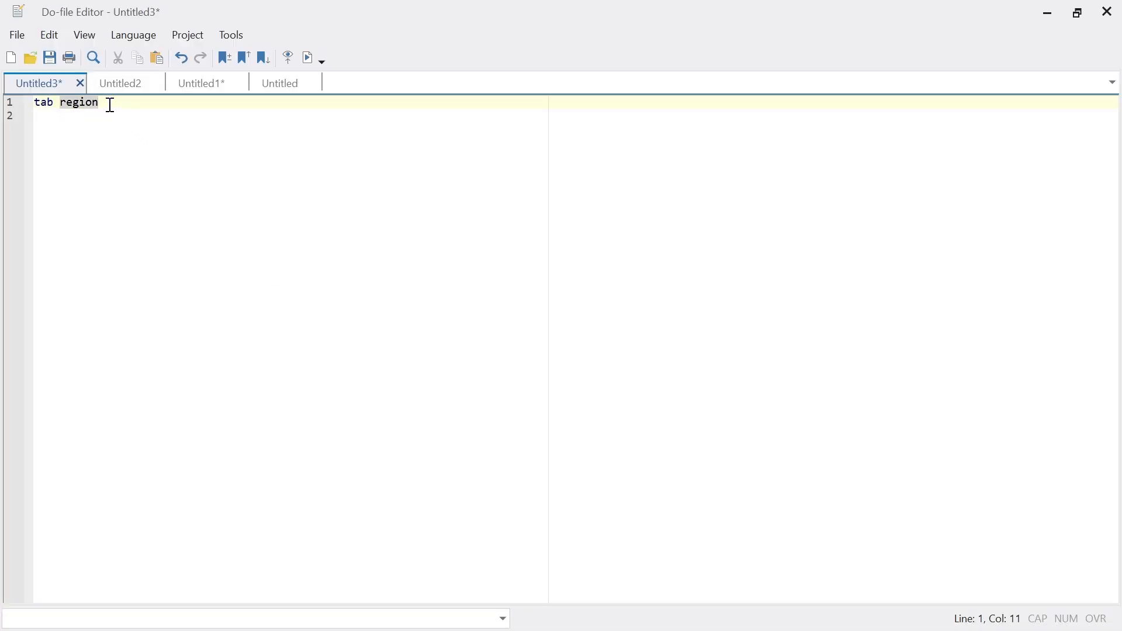
pyautogui.press('Return')
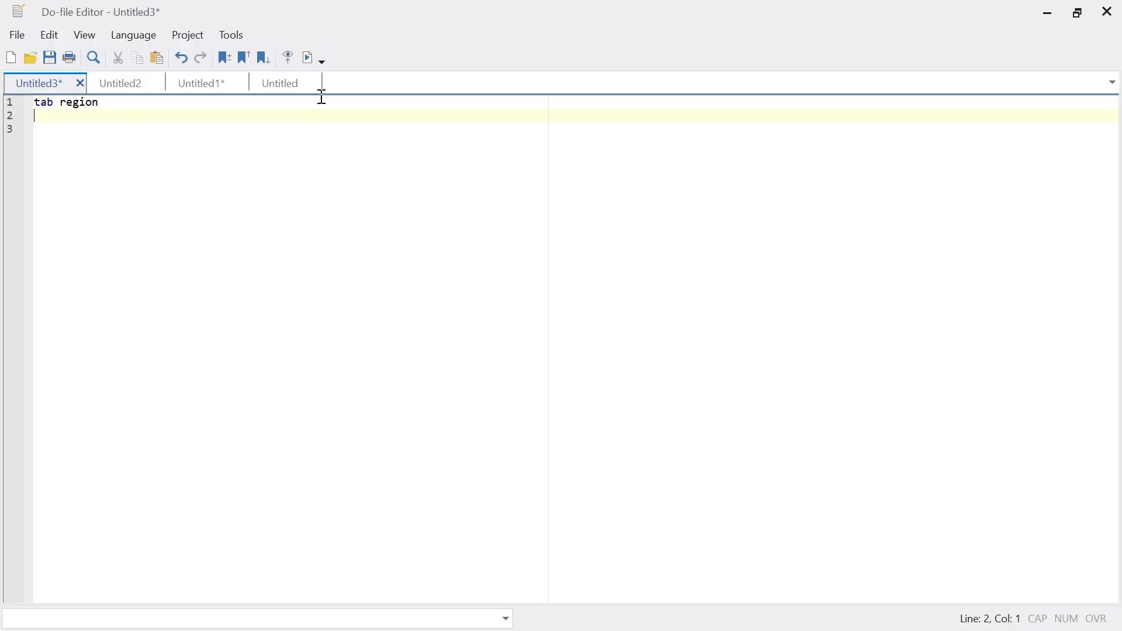
# Step: Copy the tab country command from the history and paste it on line 2 of the Untitled3 do-file
pyautogui.click(1050, 13)
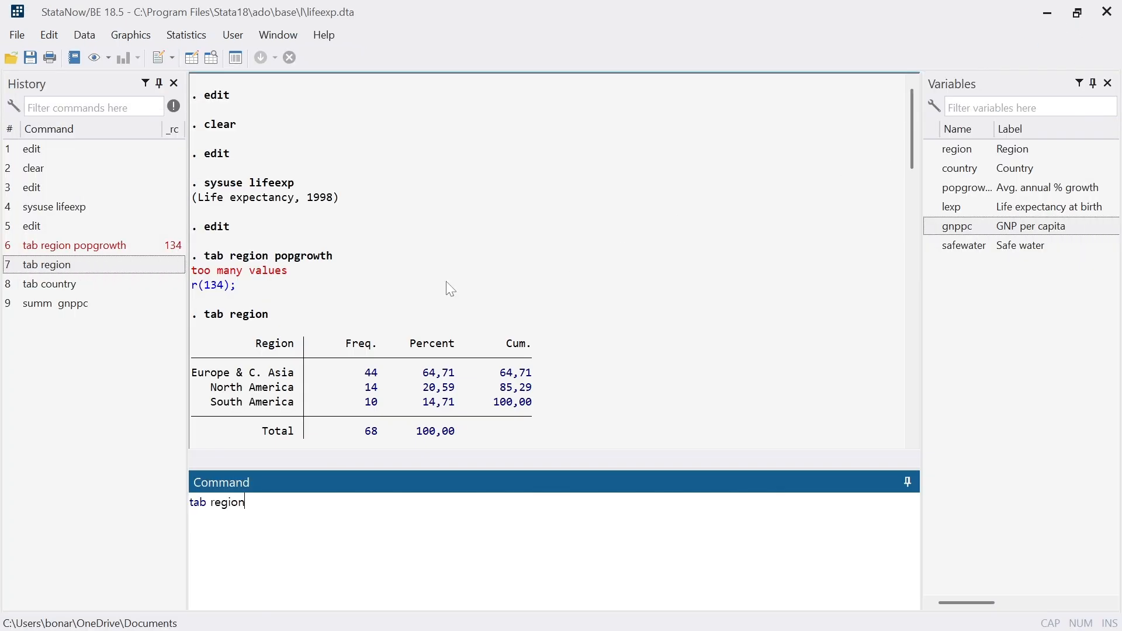
pyautogui.click(35, 283)
pyautogui.rightClick(36, 284)
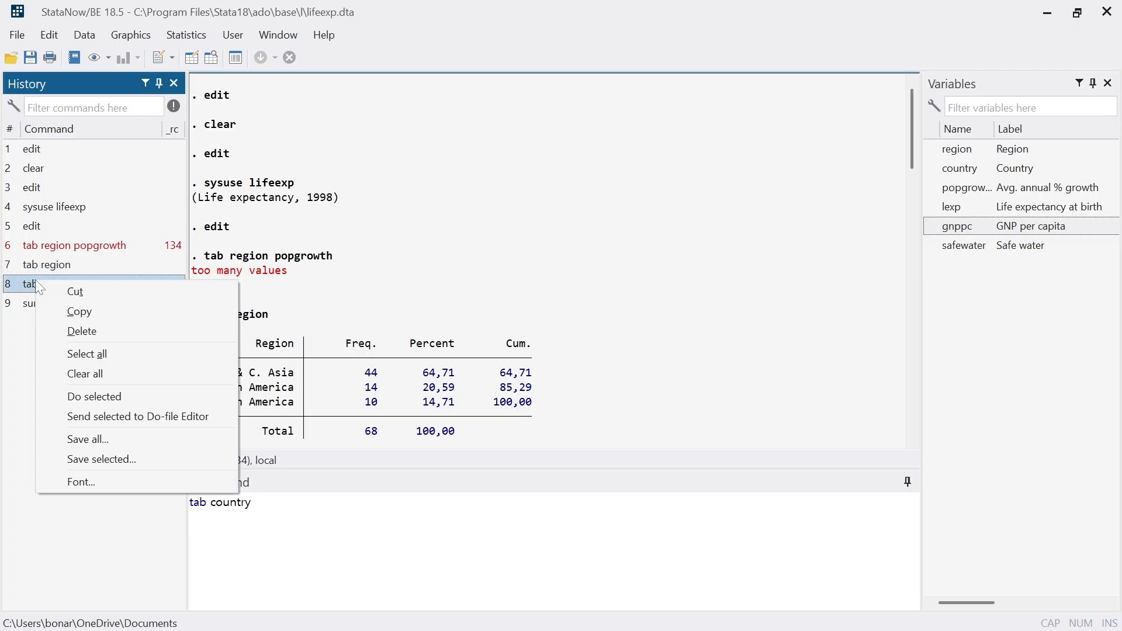
pyautogui.click(81, 312)
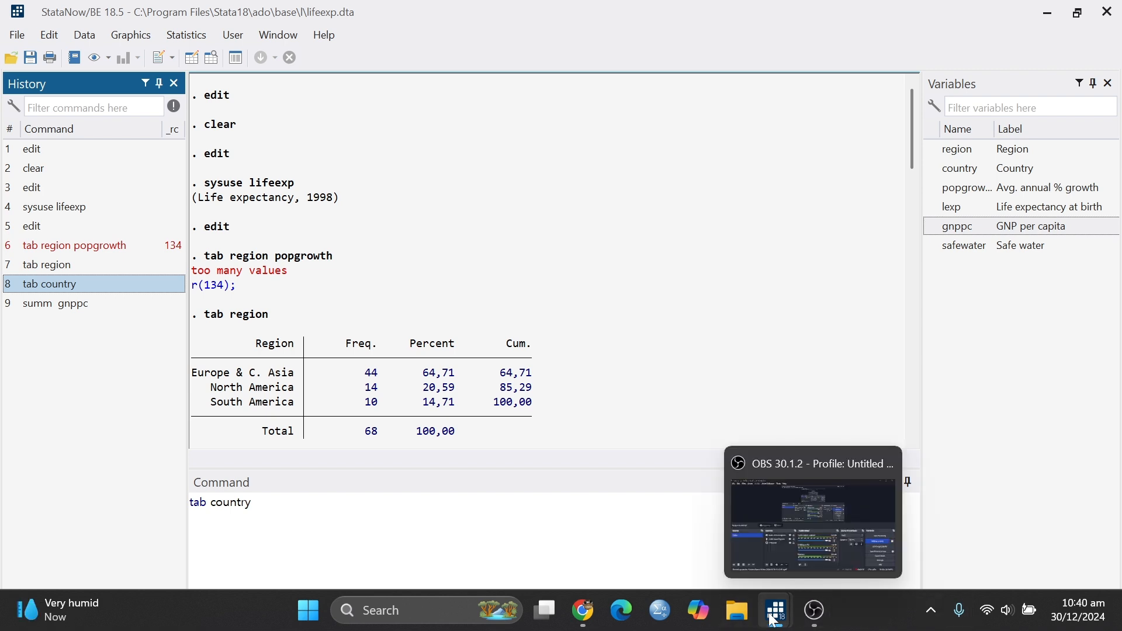
pyautogui.moveTo(777, 611)
pyautogui.click(947, 540)
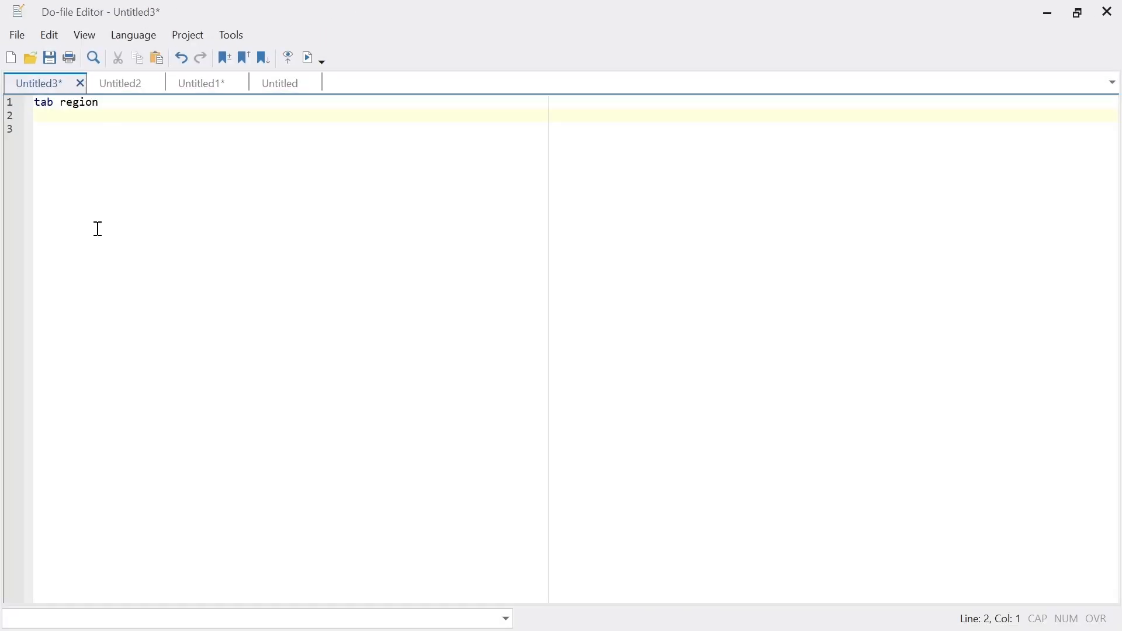
pyautogui.write('tab country')
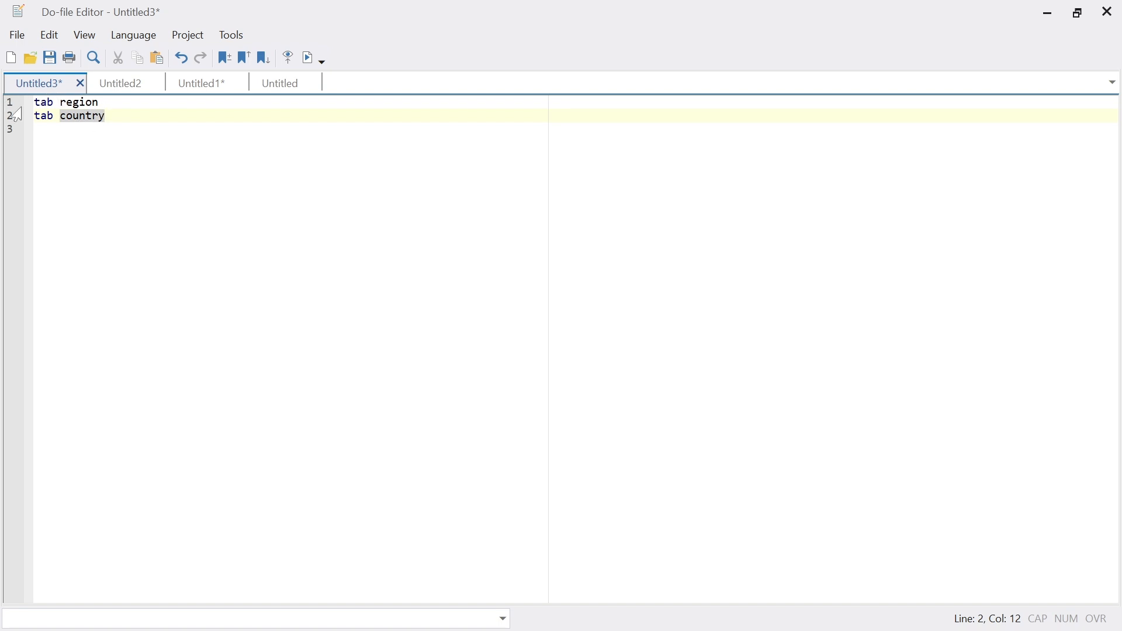
# Step: Insert the comment line *tabulasi region* above the tab region command in the do-file
pyautogui.click(37, 103)
pyautogui.press('Return')
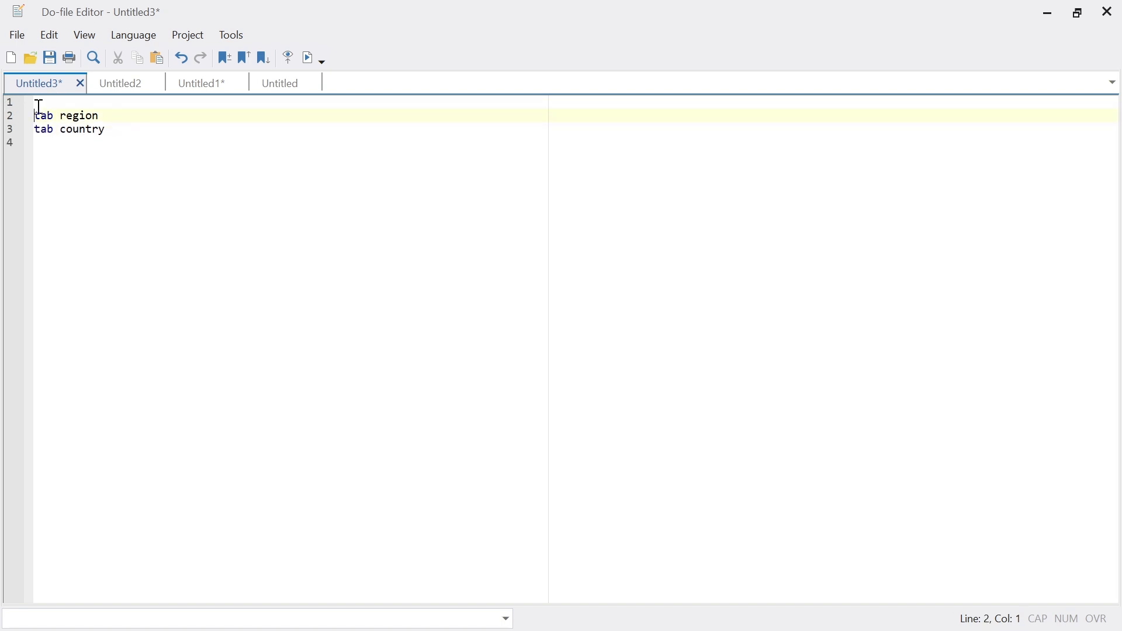
pyautogui.press('Up')
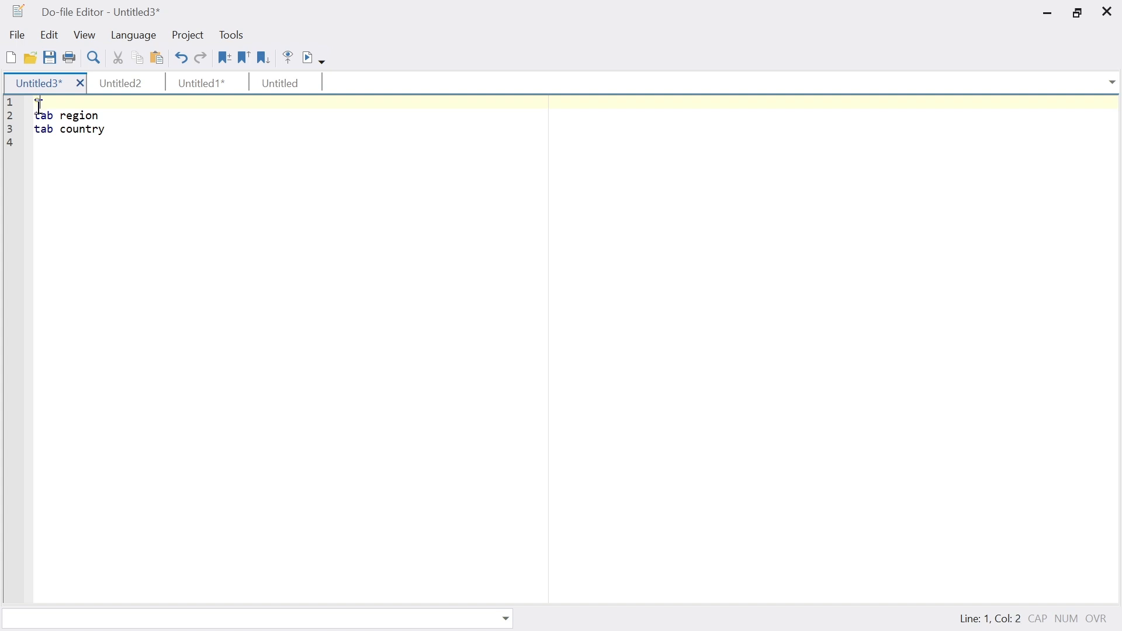
pyautogui.write('*tabula')
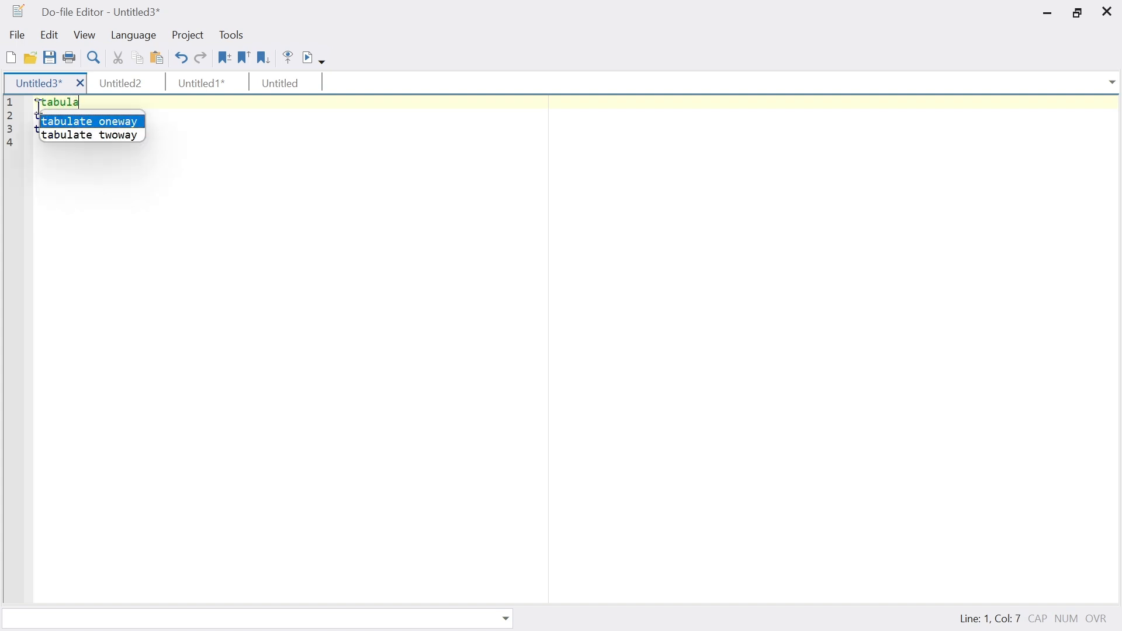
pyautogui.write('si region')
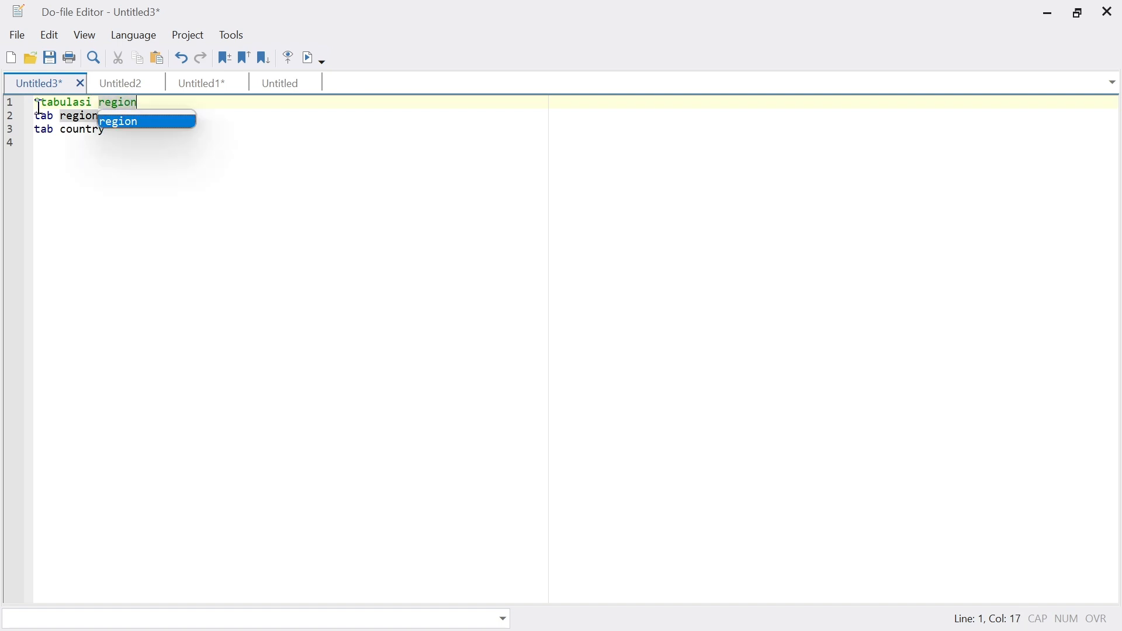
pyautogui.write('*')
pyautogui.moveTo(159, 105); pyautogui.dragTo(31, 103)
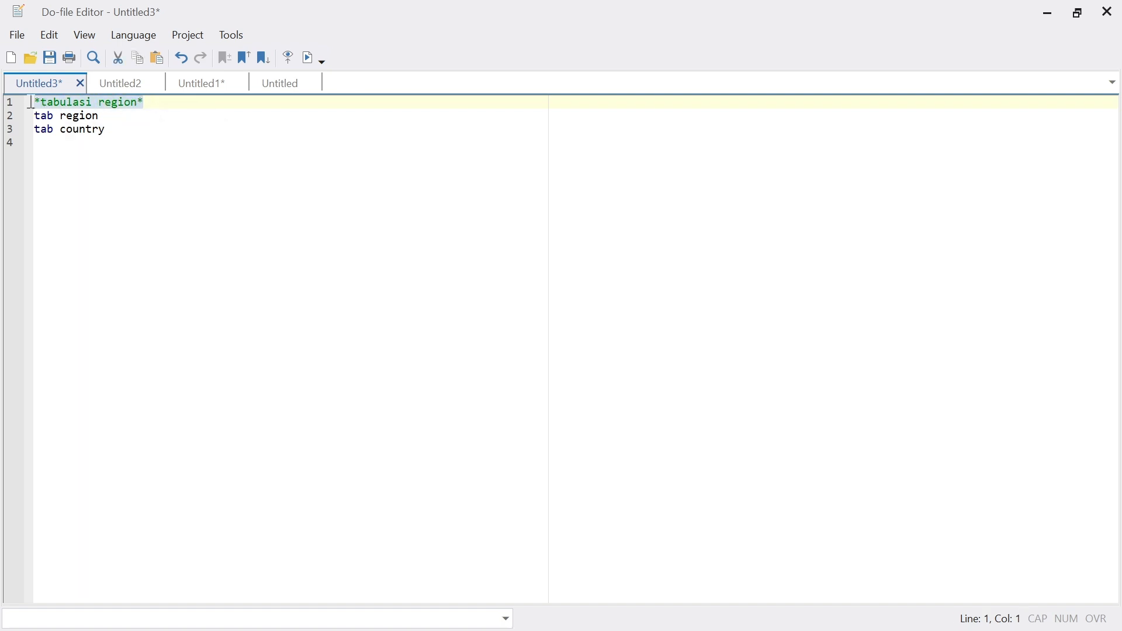
# Step: Insert the comment line *tab country* between the tab region and tab country commands
pyautogui.click(103, 117)
pyautogui.press('Right')
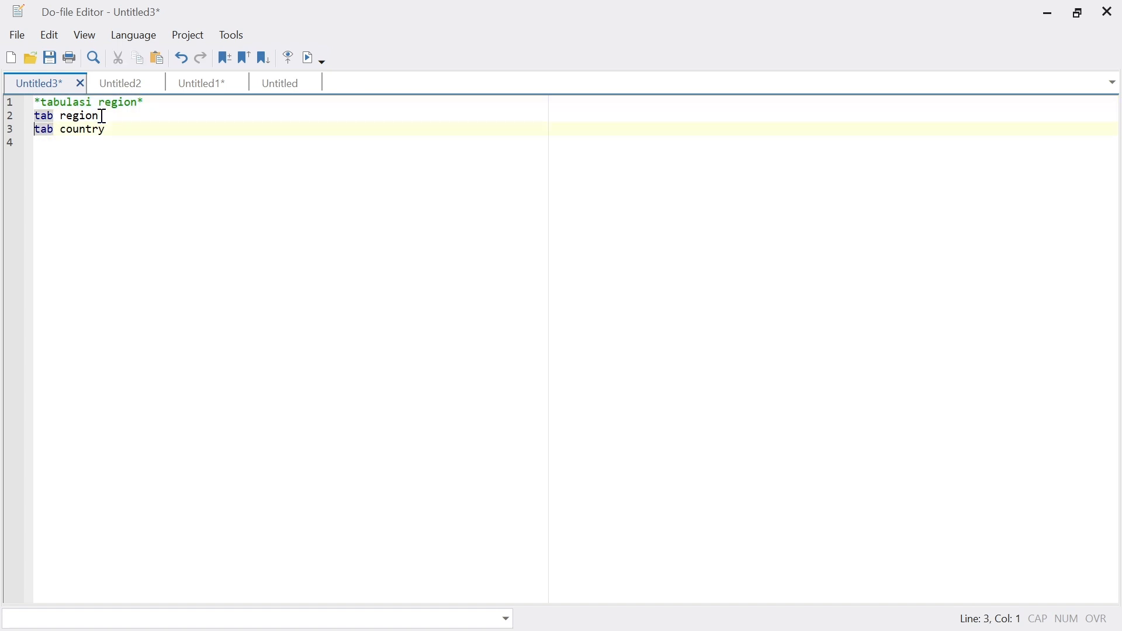
pyautogui.press('Return')
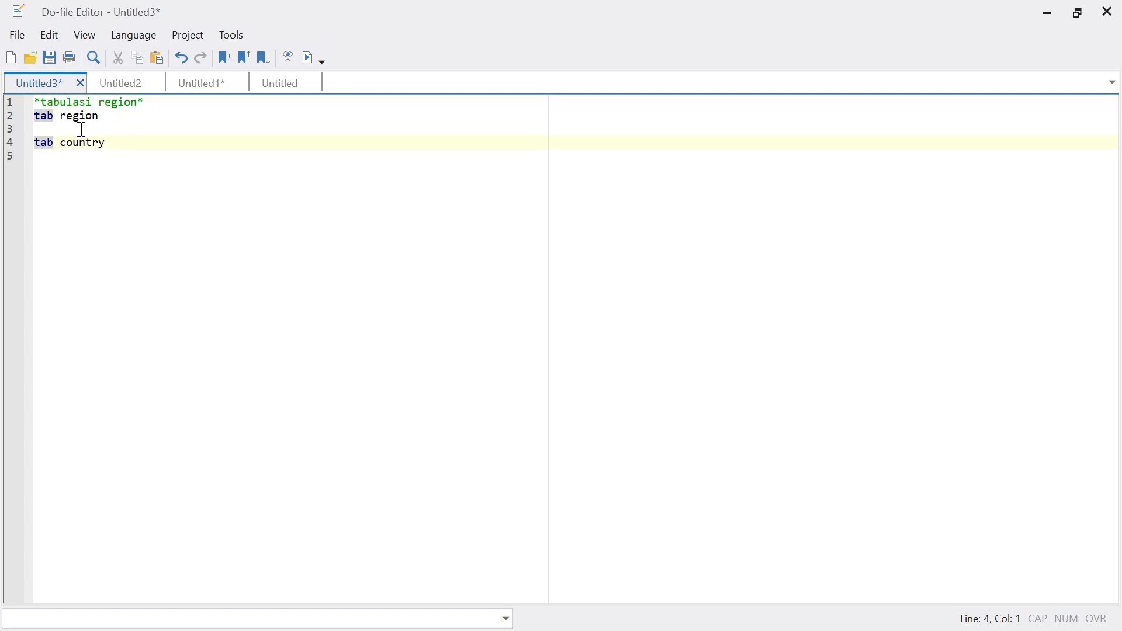
pyautogui.press('Up')
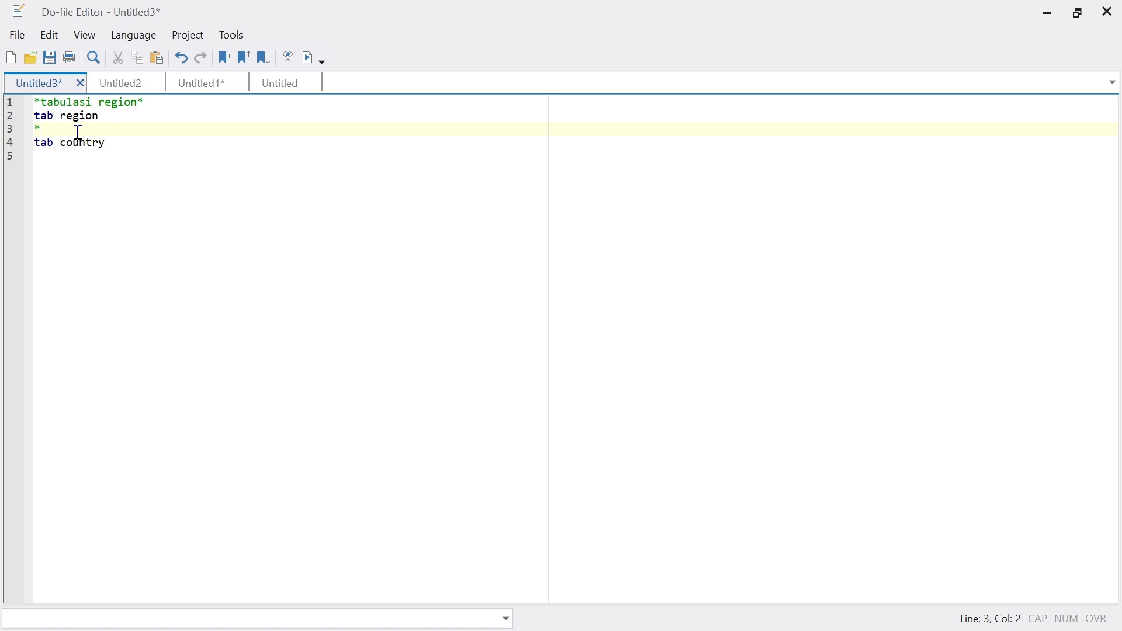
pyautogui.write('*tab country')
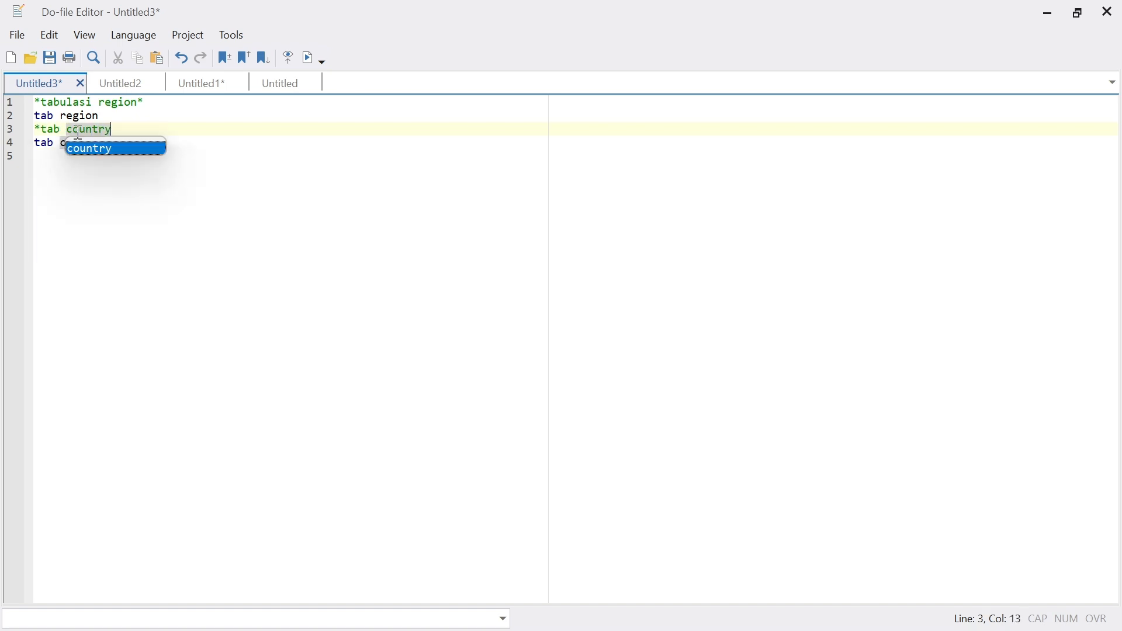
pyautogui.write('*')
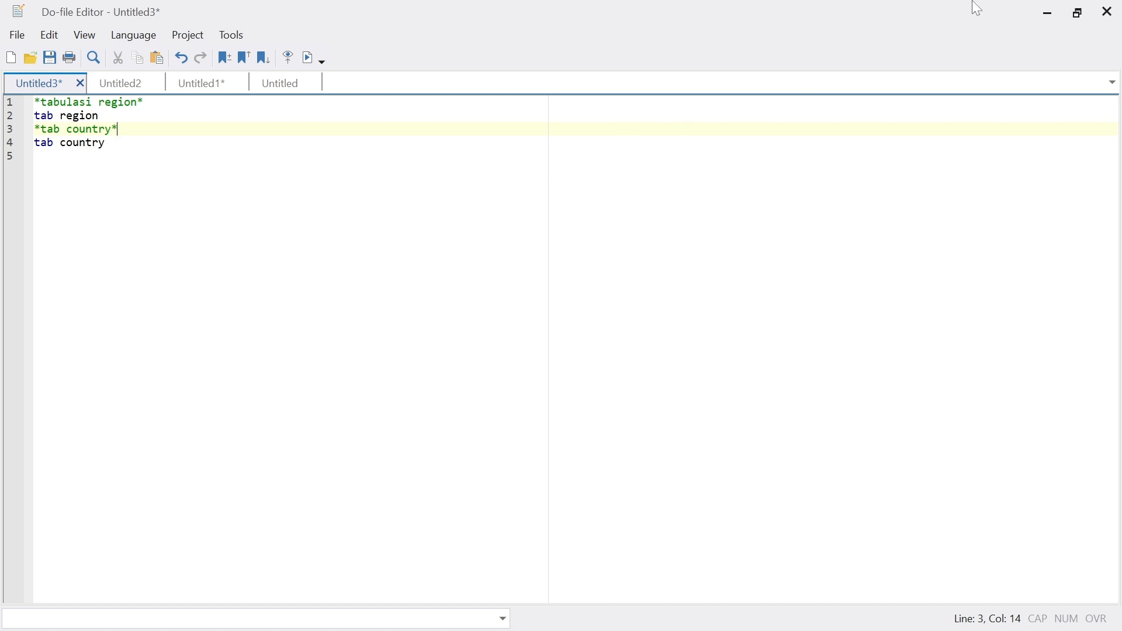
# Step: Return to the main Stata window and clear the tab country text from the command input
pyautogui.click(1049, 13)
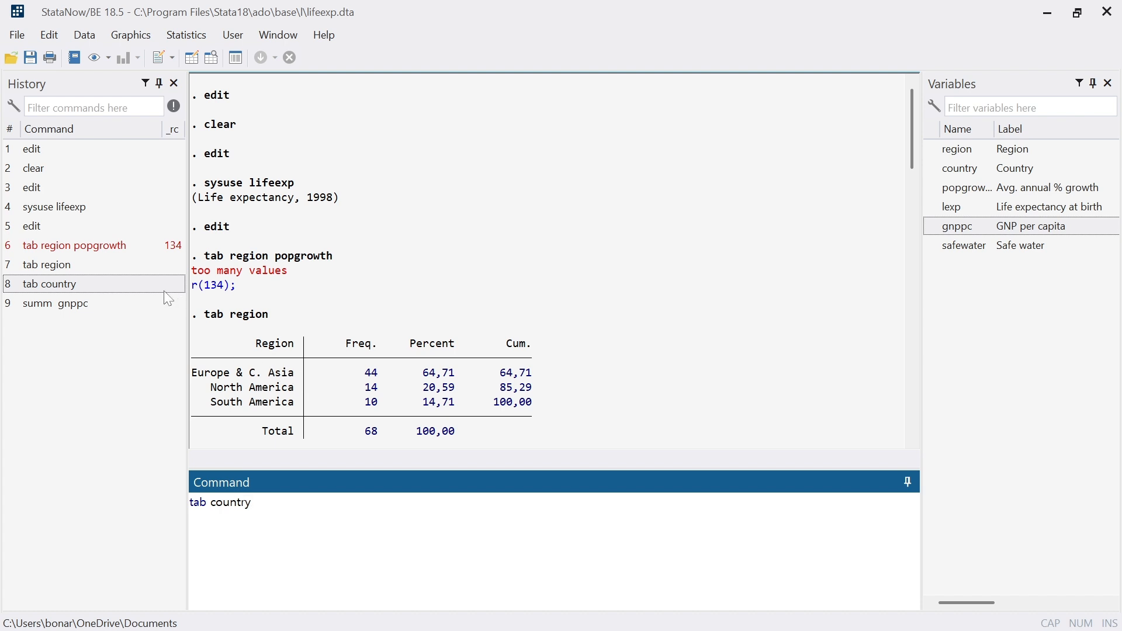
pyautogui.doubleClick(140, 284)
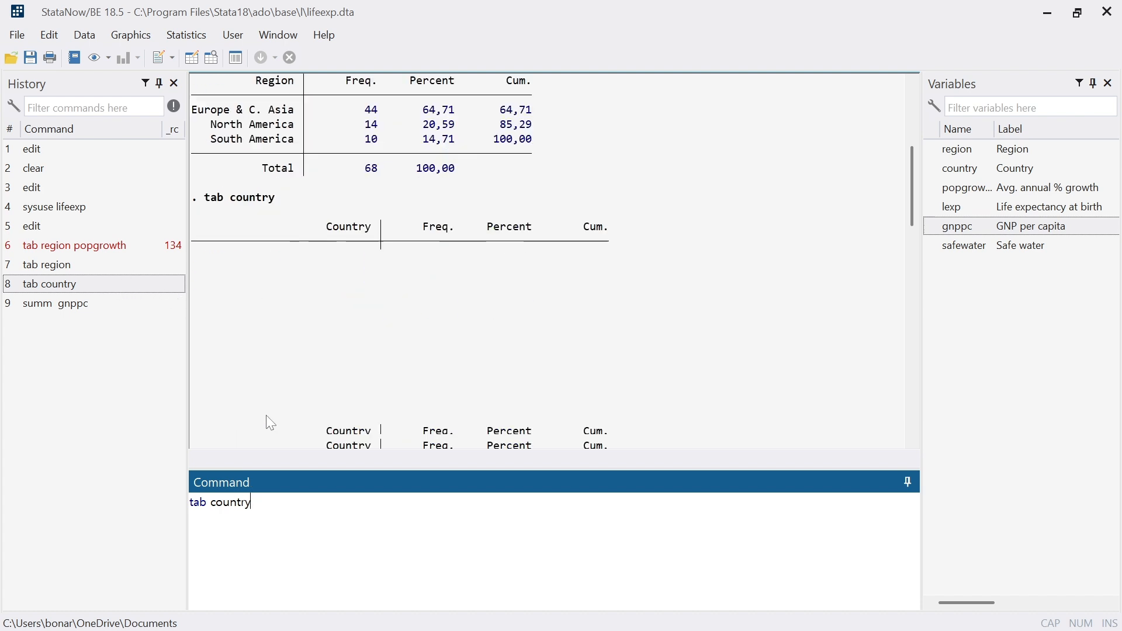
pyautogui.moveTo(314, 504); pyautogui.dragTo(99, 499)
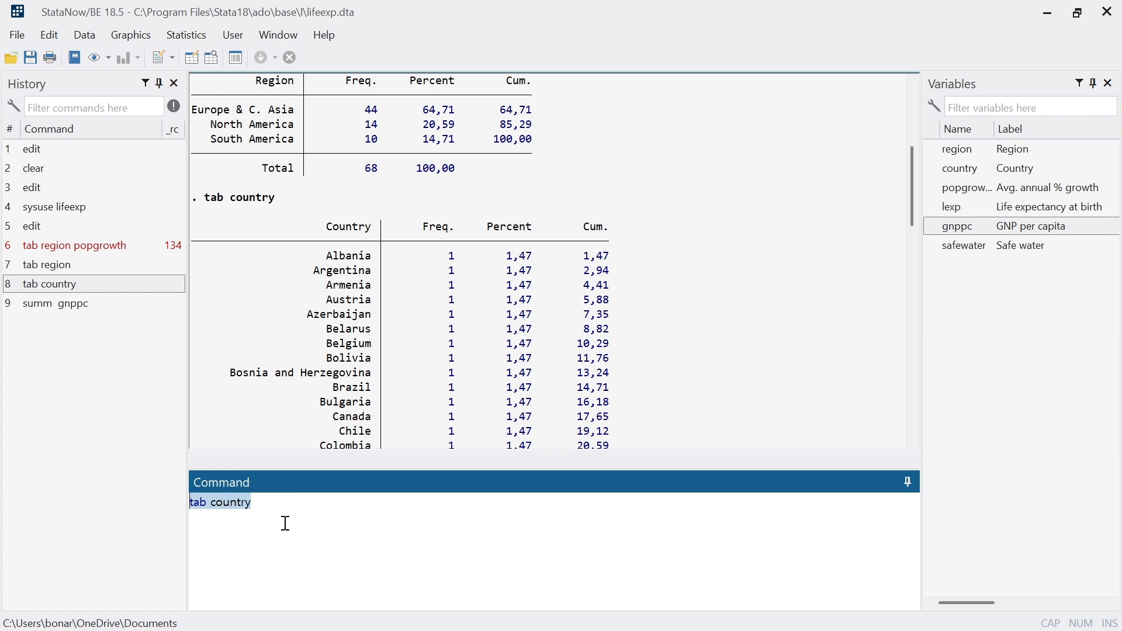
pyautogui.press('BackSpace')
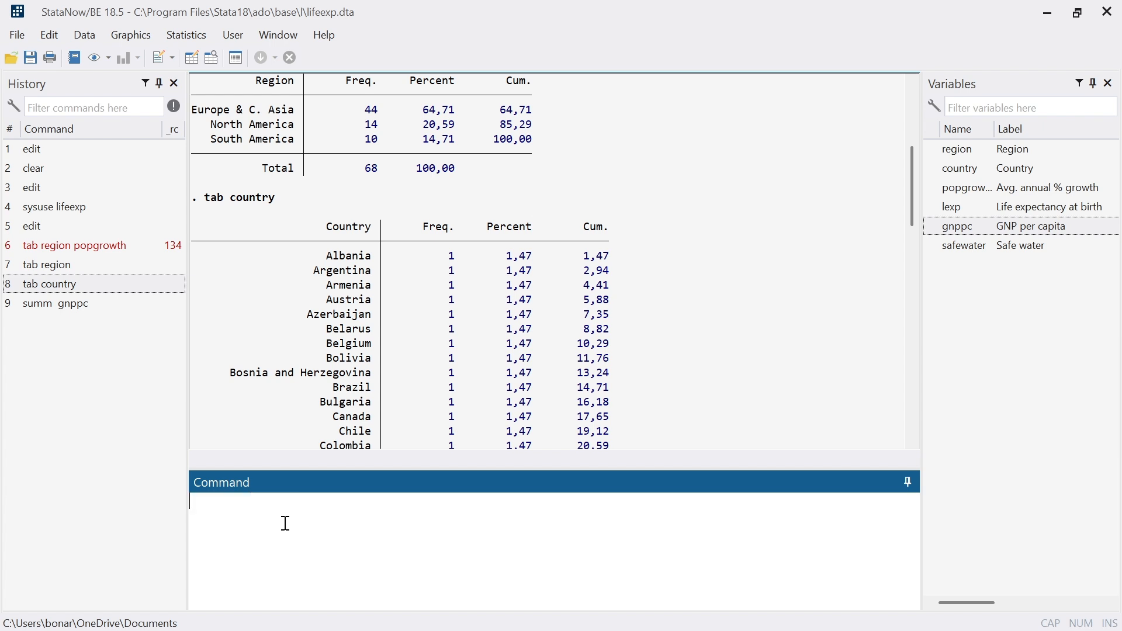
# Step: Begin a formatted log (*.smcl) named Log Baru, saved on the Data (D:) drive
pyautogui.click(19, 33)
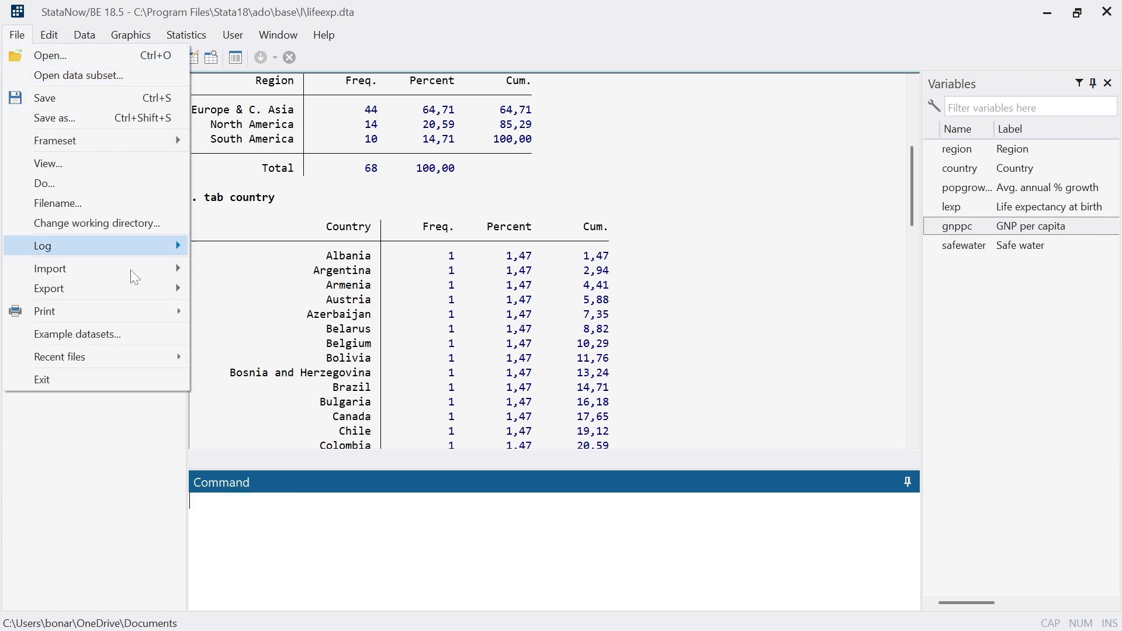
pyautogui.moveTo(89, 244)
pyautogui.click(252, 248)
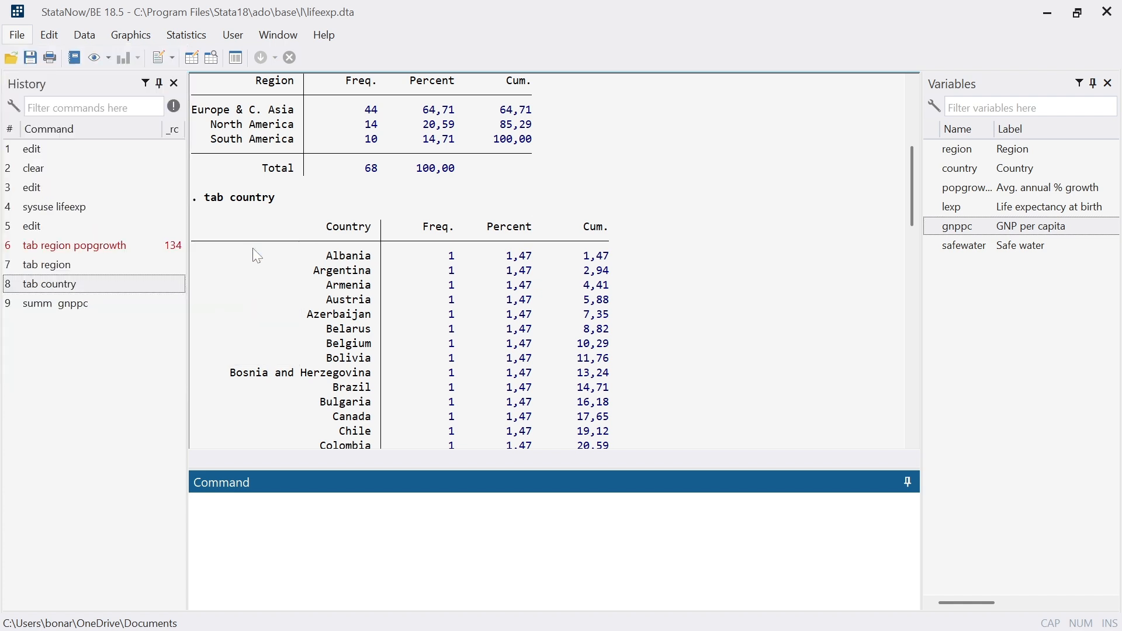
pyautogui.scroll(-5, 458, 234)
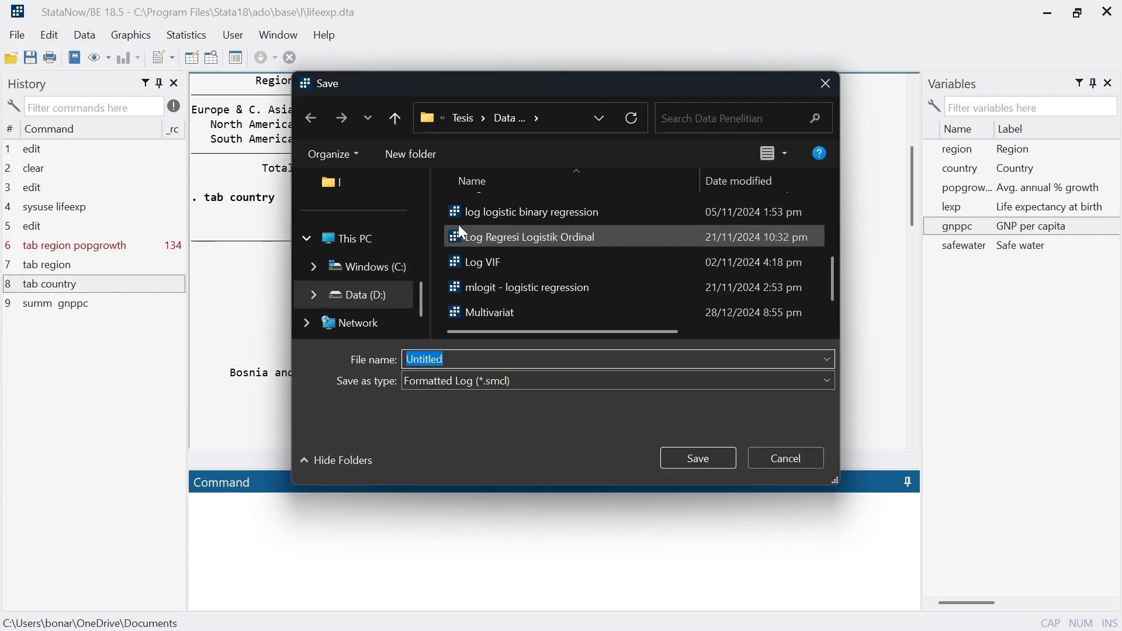
pyautogui.click(382, 307)
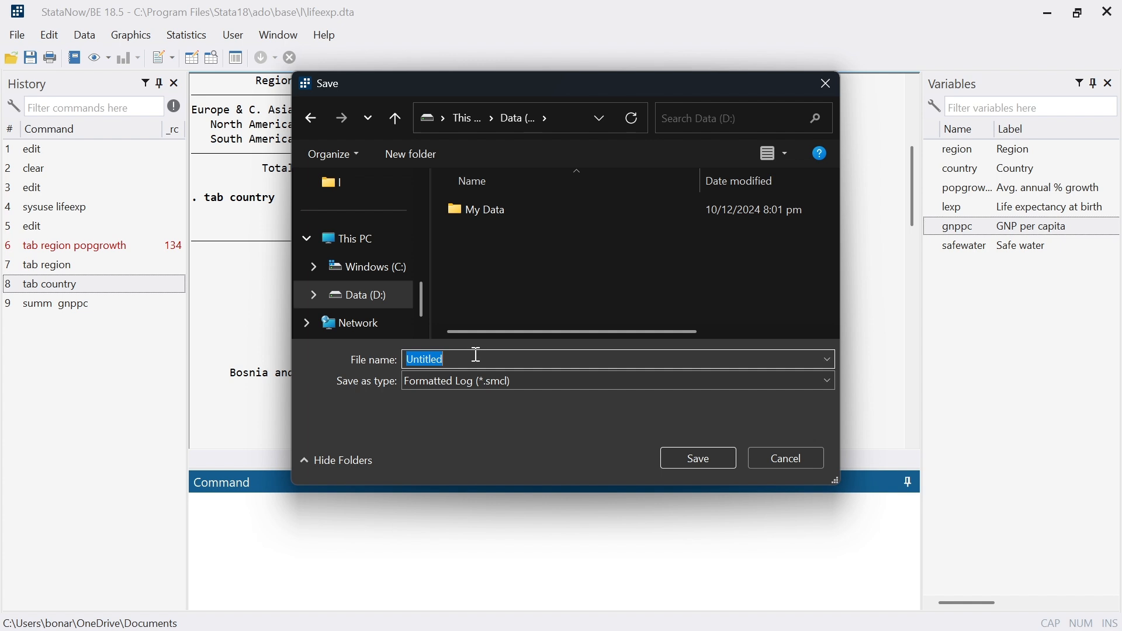
pyautogui.write('Log Baru')
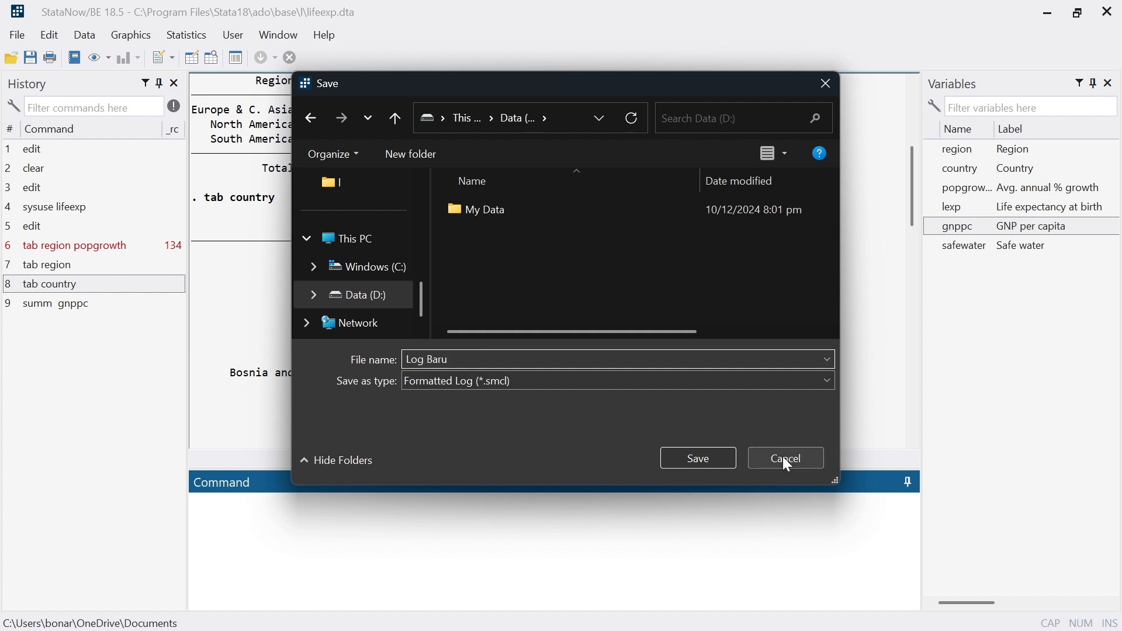
pyautogui.click(708, 455)
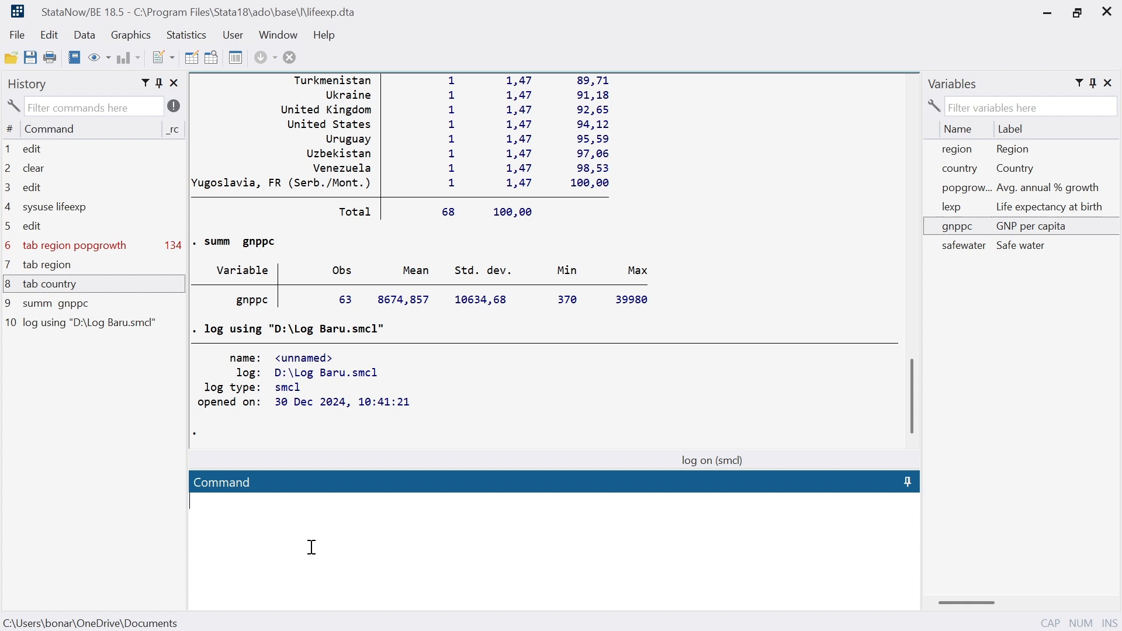
# Step: Run tab region and tab country while logging, and look through both frequency tables
pyautogui.write('tab region')
pyautogui.press('Return')
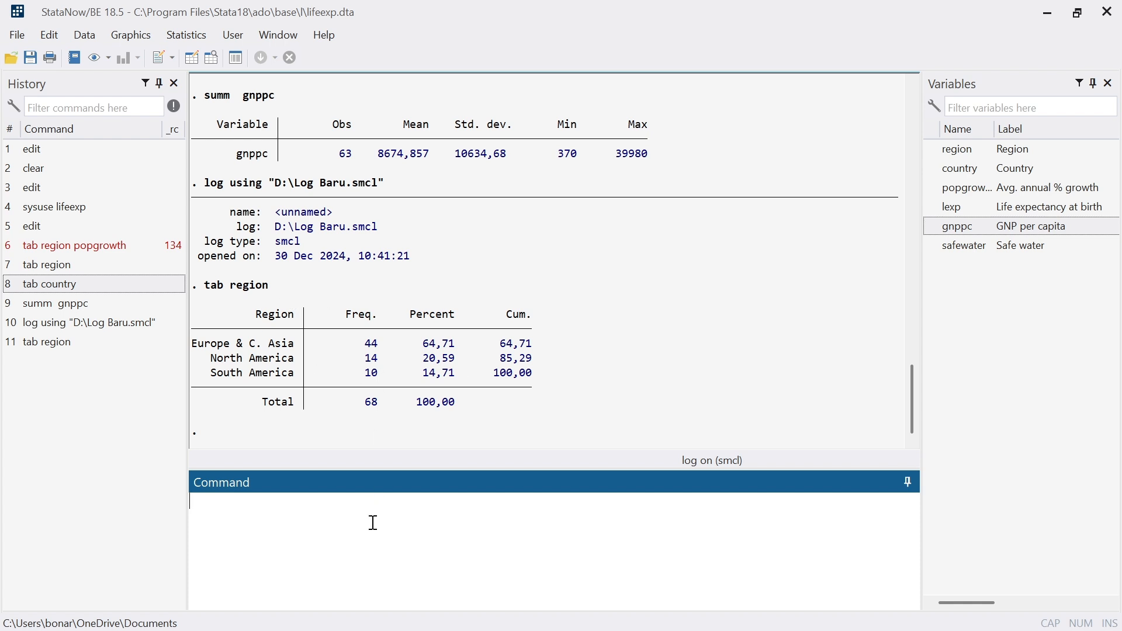
pyautogui.write('tab country')
pyautogui.press('Return')
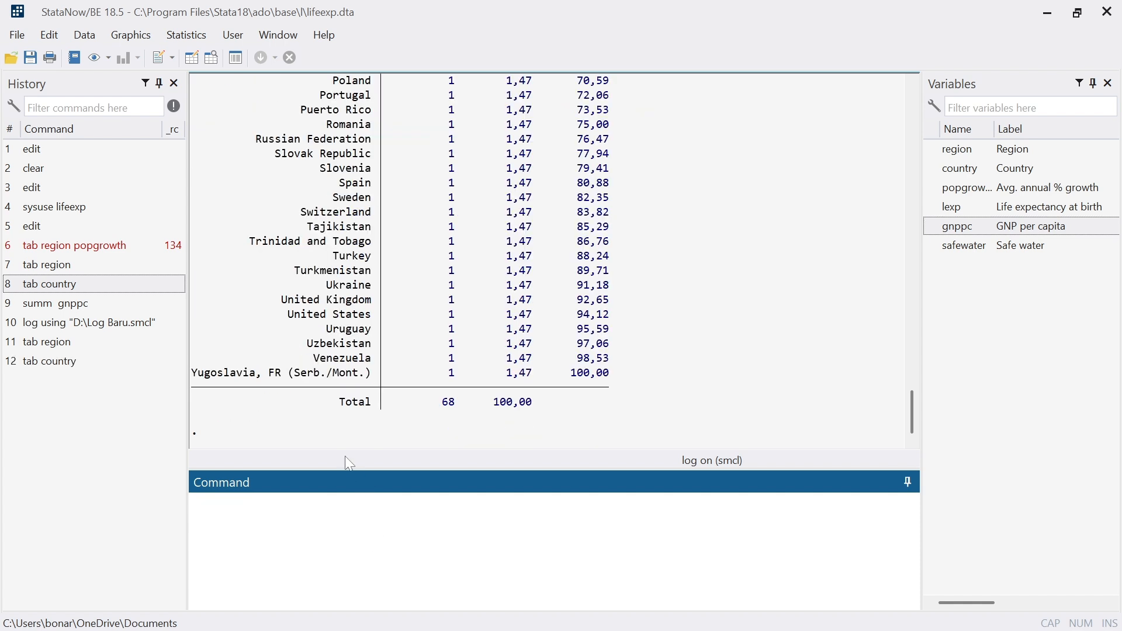
pyautogui.scroll(20, 470, 247)
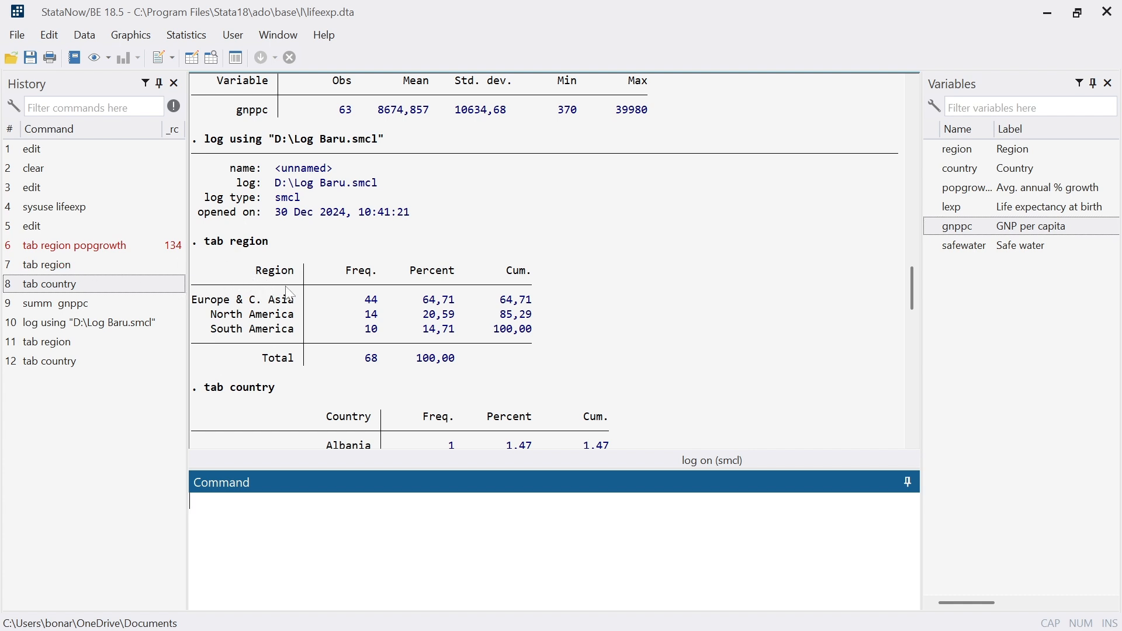
pyautogui.scroll(-9, 256, 316)
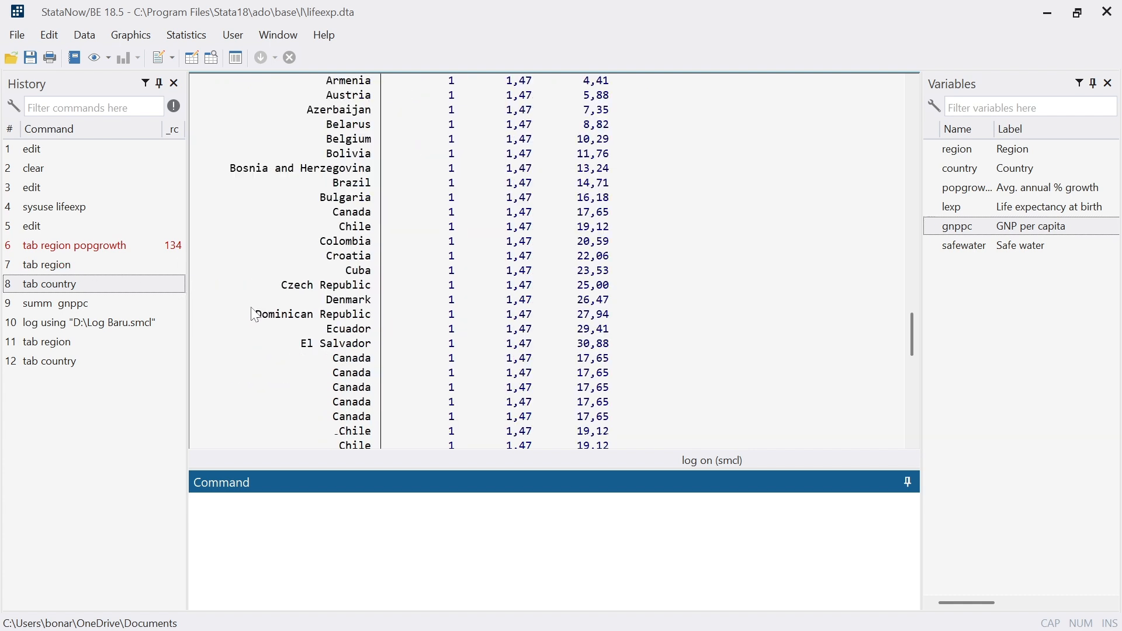
pyautogui.scroll(-5, 255, 316)
# Step: Close the Log Baru log file to end the recording of results
pyautogui.click(21, 41)
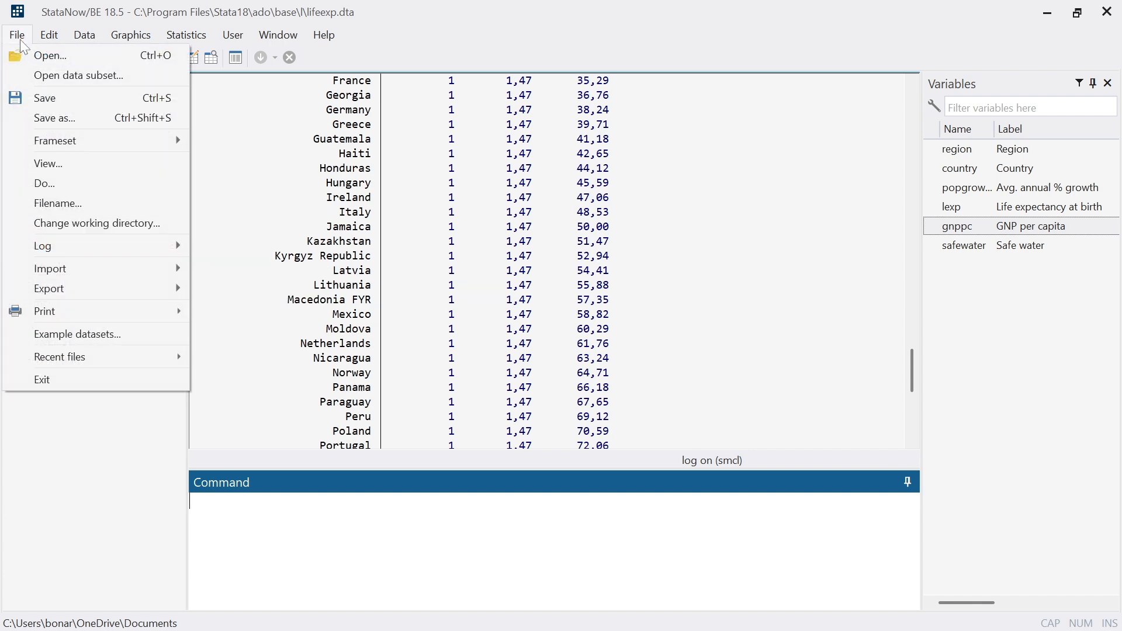
pyautogui.moveTo(49, 35)
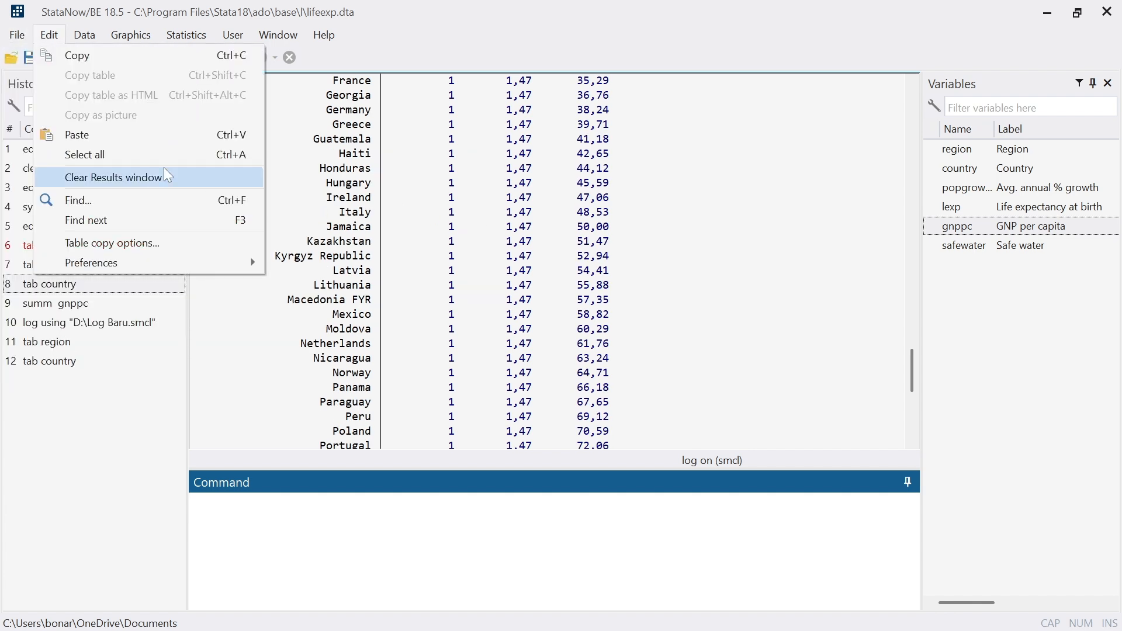
pyautogui.click(17, 40)
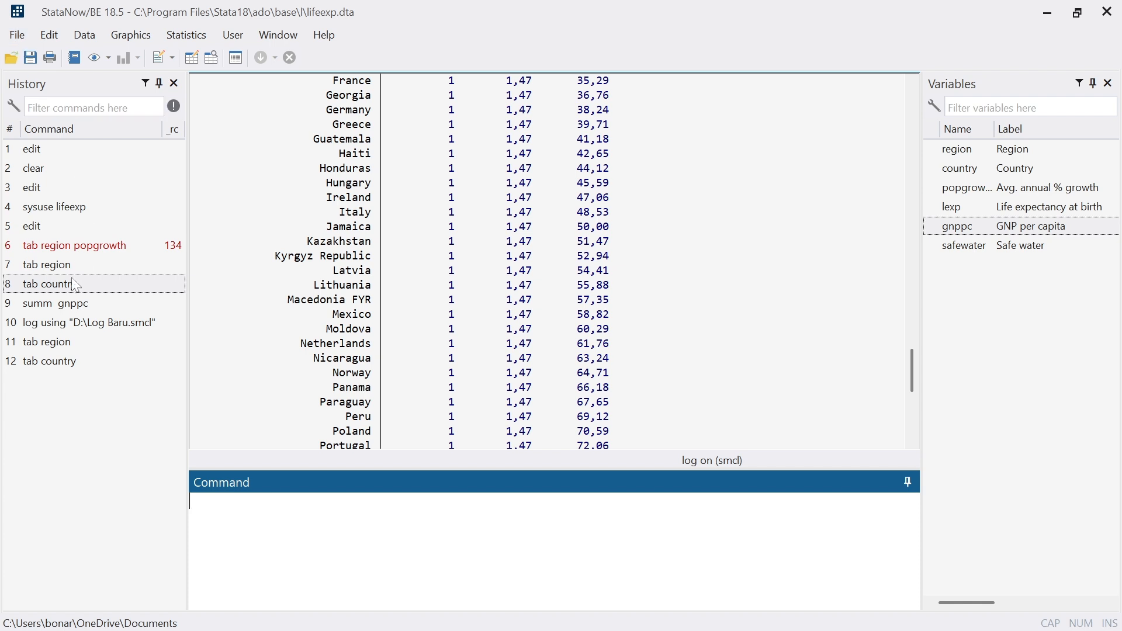
pyautogui.click(17, 36)
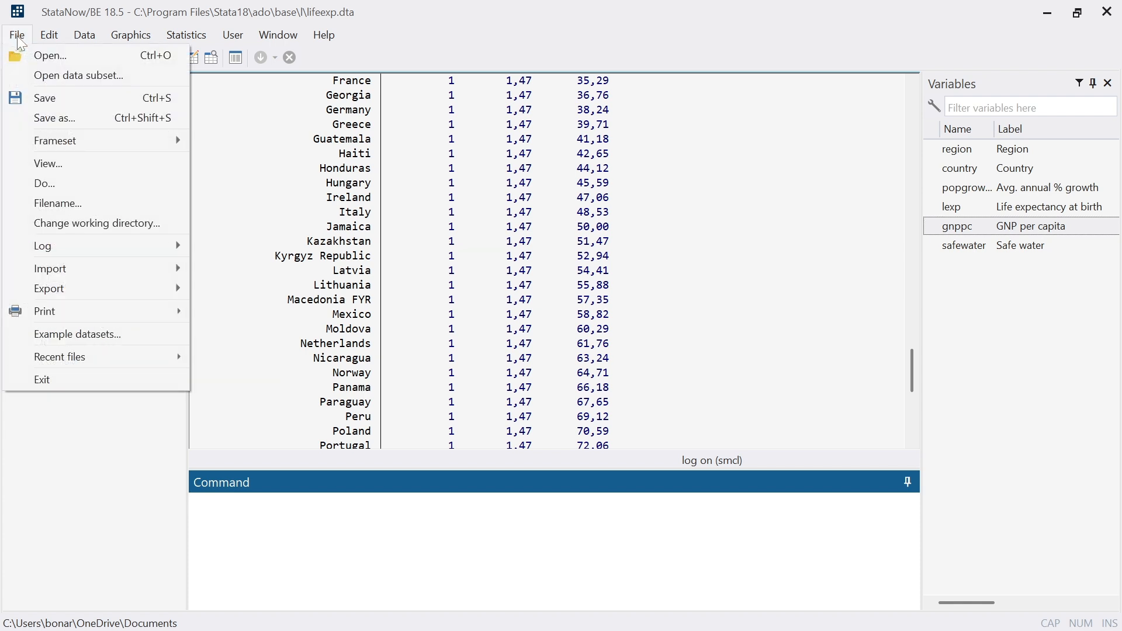
pyautogui.moveTo(58, 250)
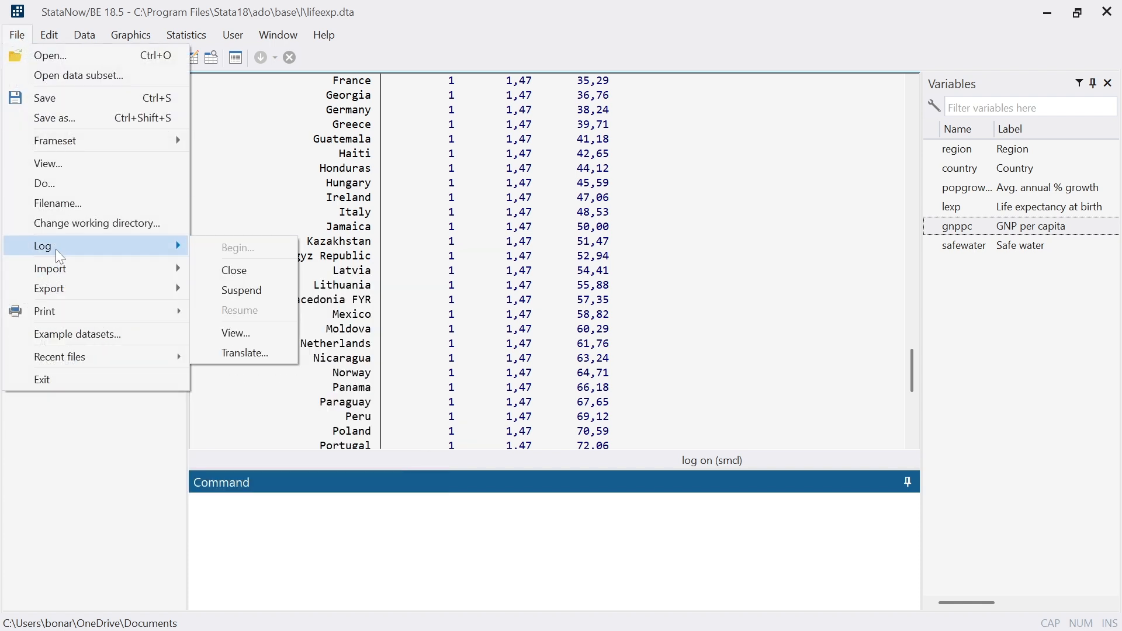
pyautogui.click(260, 272)
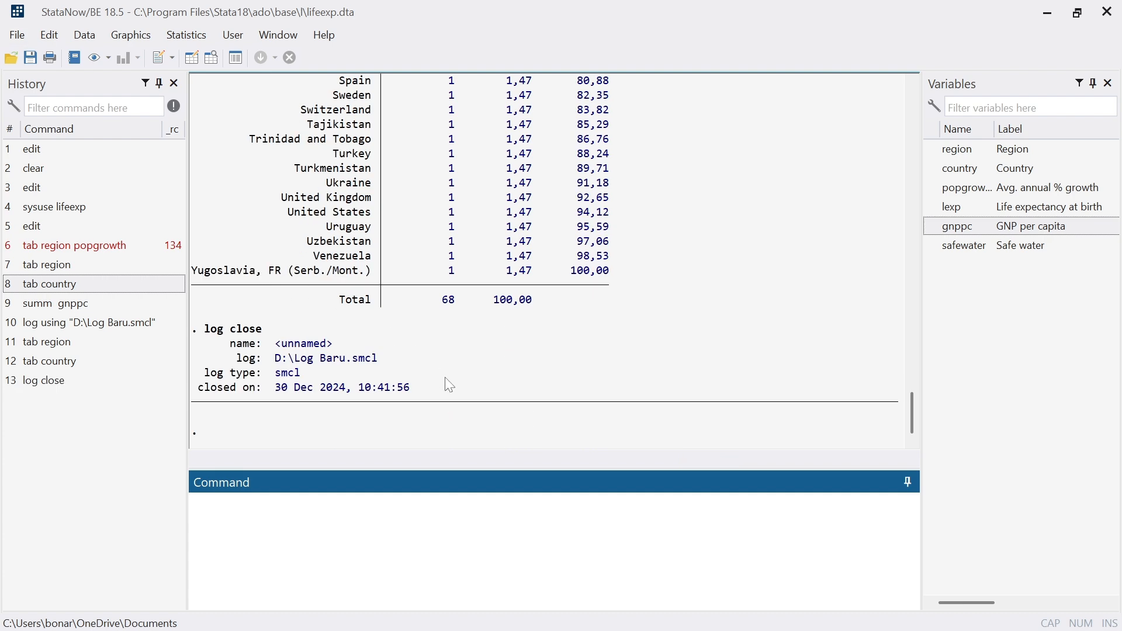
# Step: Switch to File Explorer and open the Log Baru file from the Data (D:) drive in the Stata Viewer
pyautogui.press('super+e')
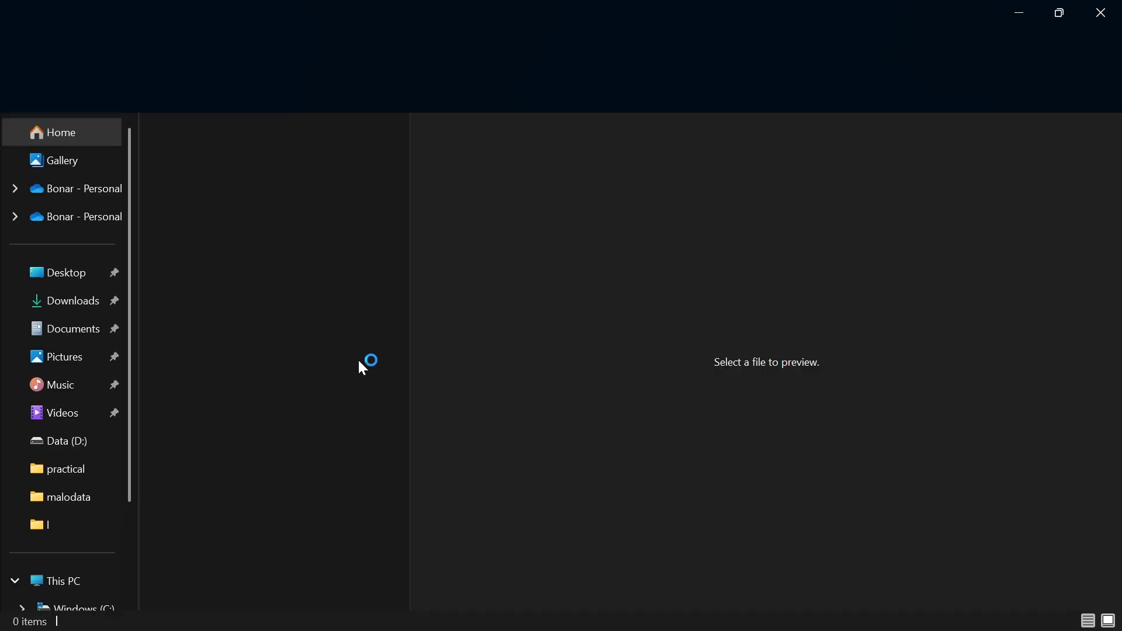
pyautogui.scroll(-2, 88, 538)
pyautogui.click(83, 526)
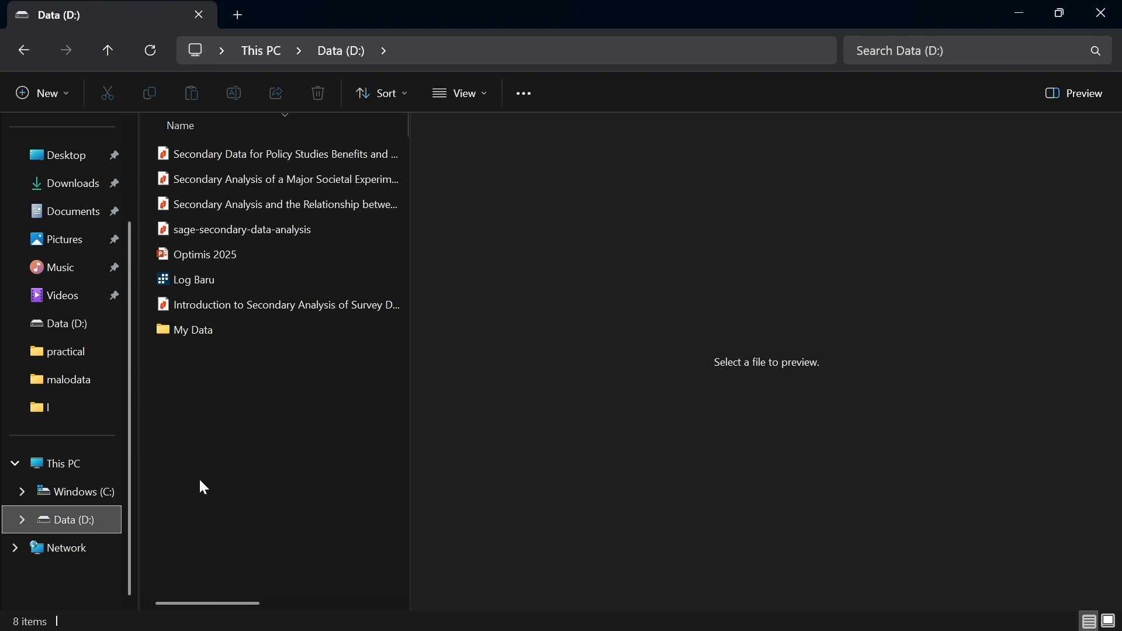
pyautogui.click(211, 285)
pyautogui.doubleClick(211, 282)
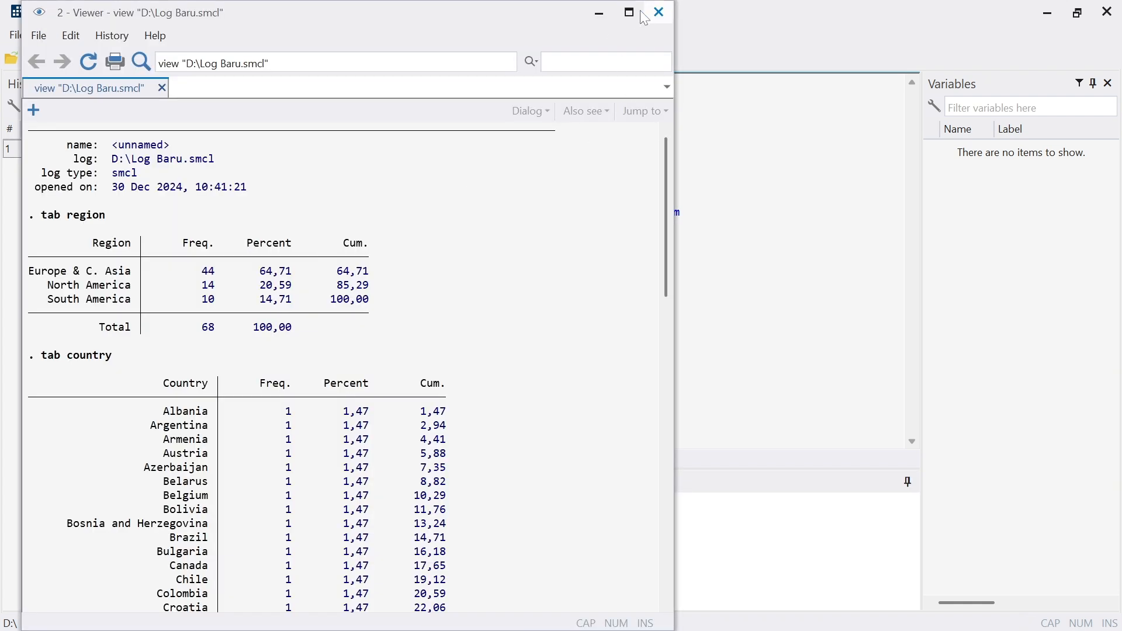
# Step: Maximize the log viewer, read the recorded output through to its end, and close the viewer along with the second Stata instance
pyautogui.click(630, 12)
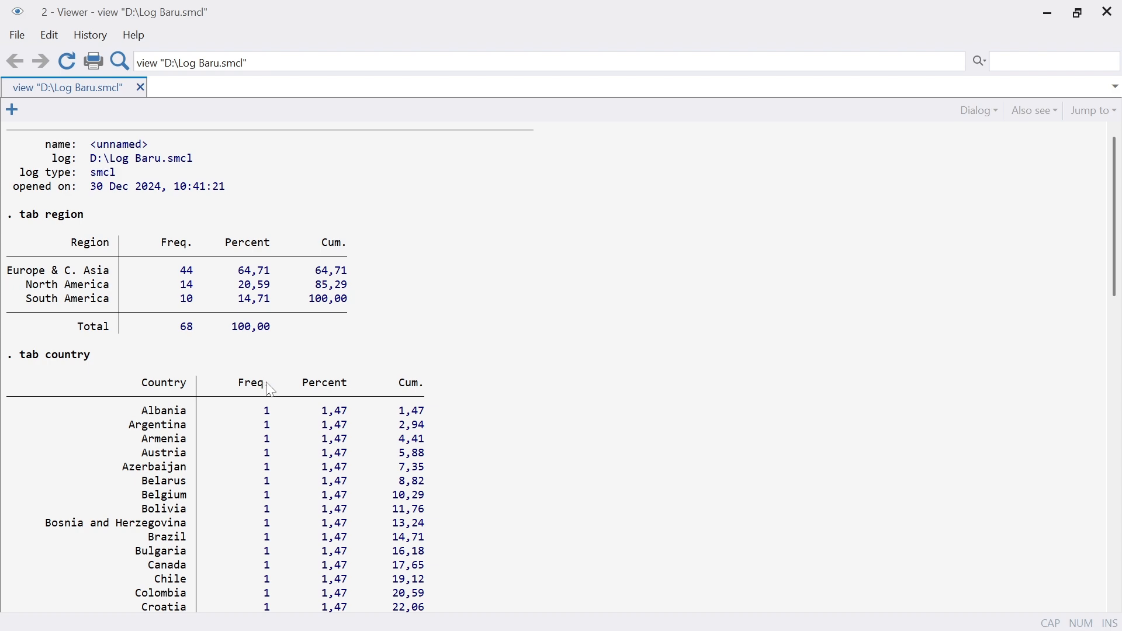
pyautogui.scroll(-18, 280, 418)
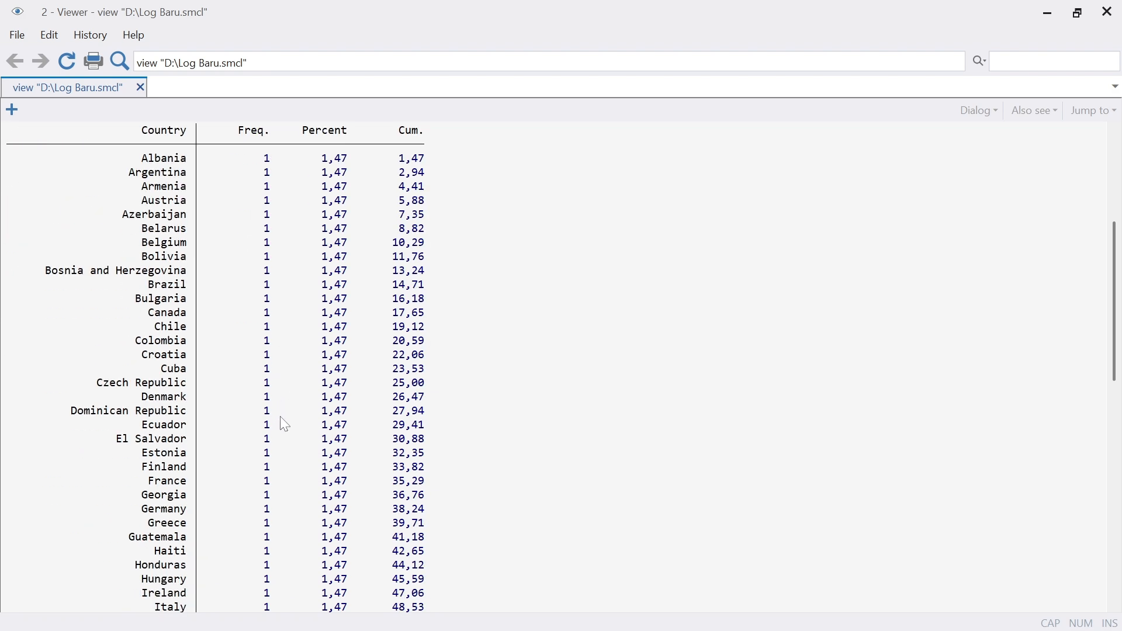
pyautogui.scroll(-4, 404, 374)
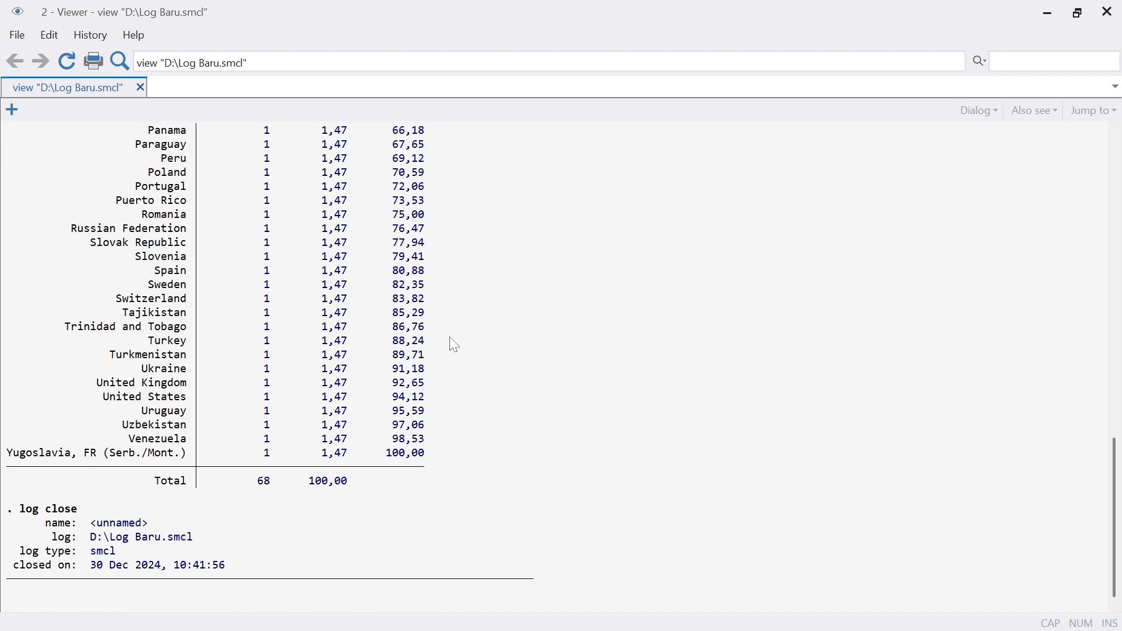
pyautogui.click(1108, 12)
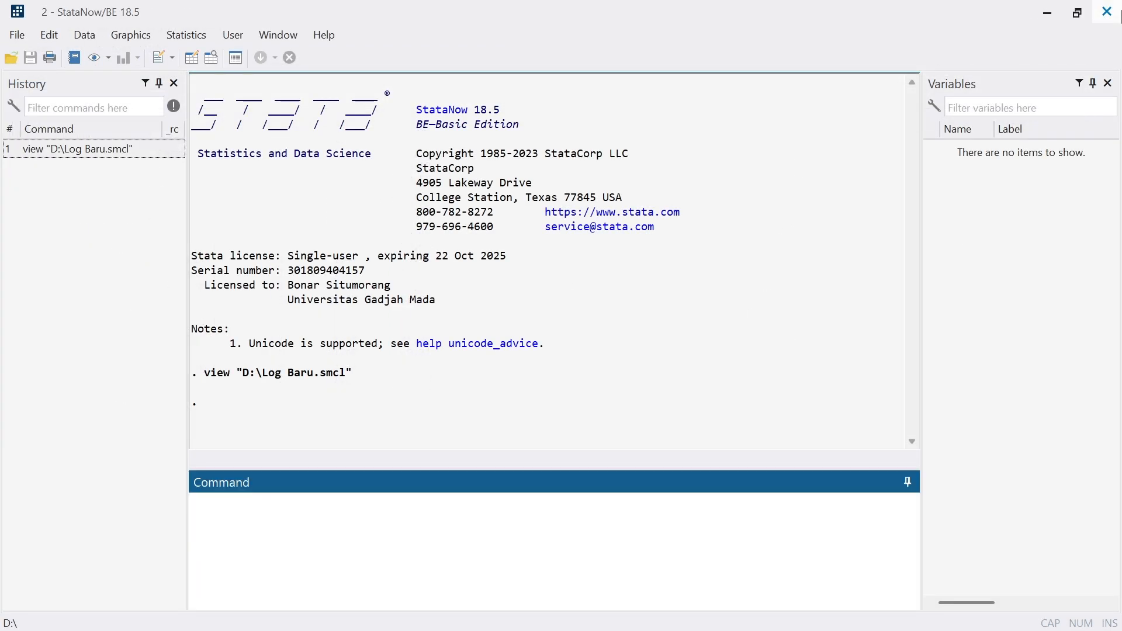
pyautogui.click(1108, 13)
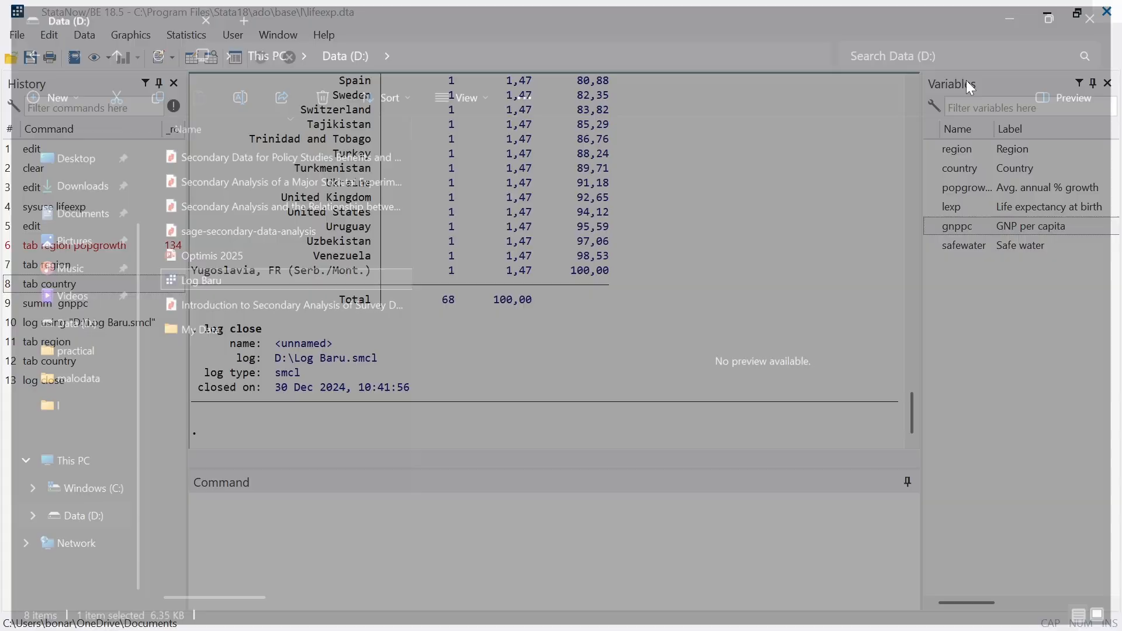